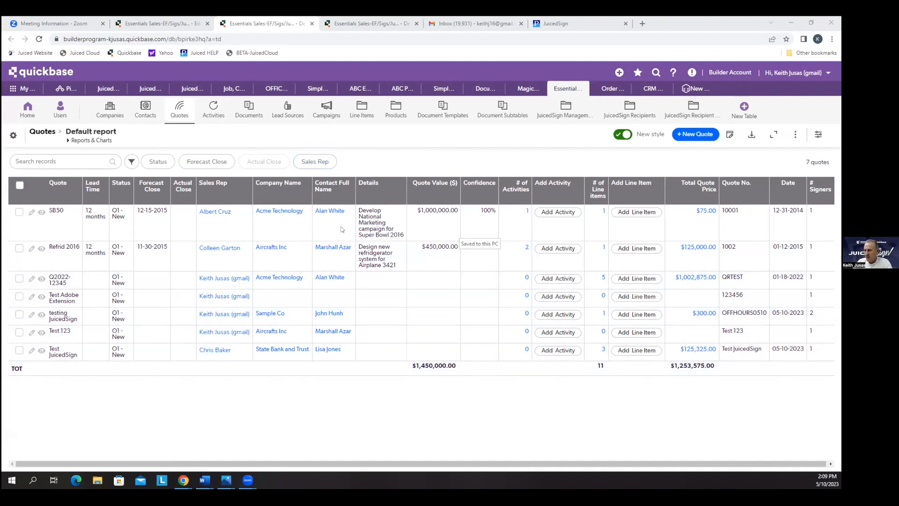
Step: View the Test JuicedSign quote's EF+ and JuicedSign section and create its quote document
left_click(42, 350)
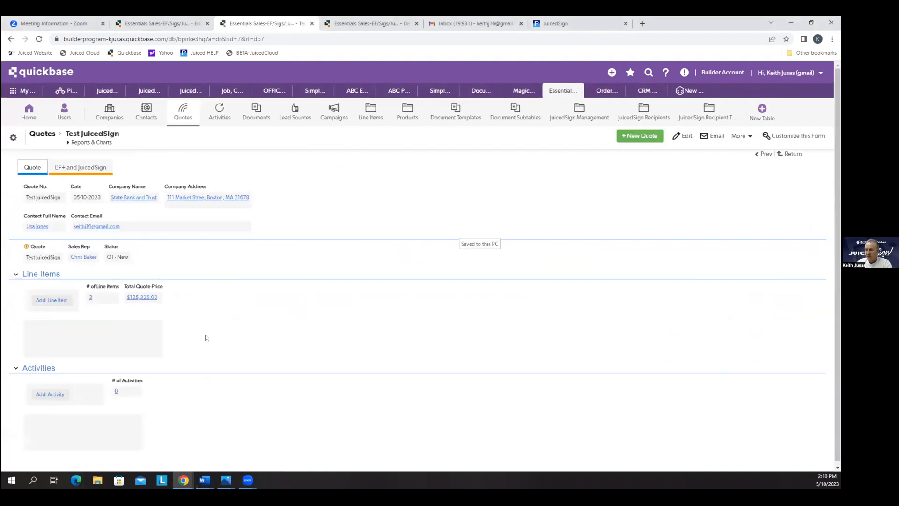
left_click(91, 167)
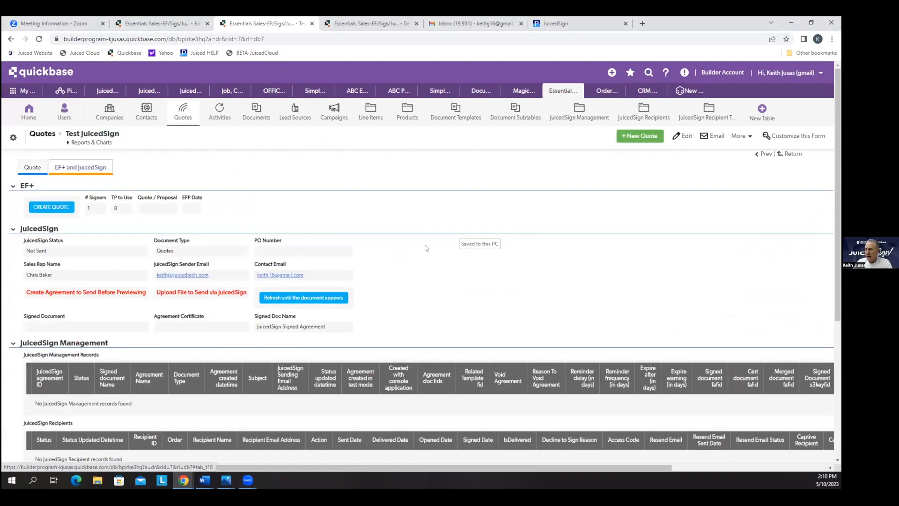
left_click(48, 206)
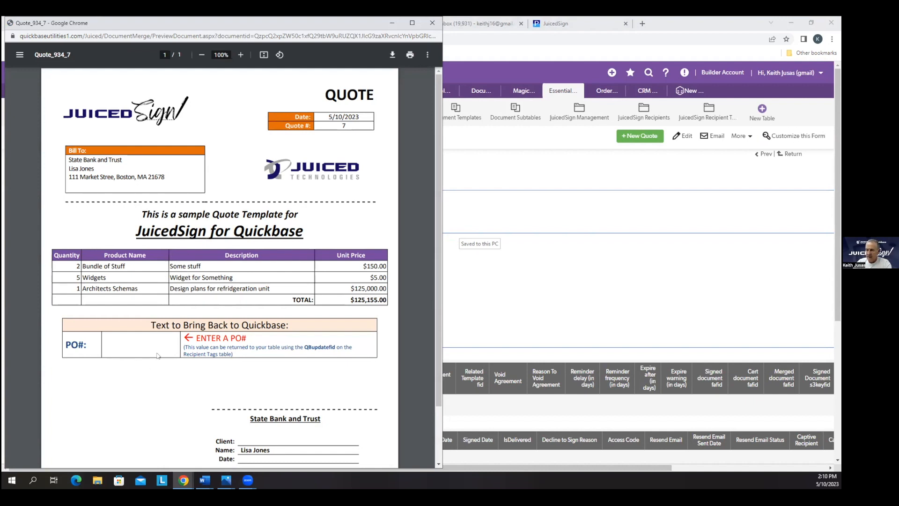
scroll(266, 338, "down", 1)
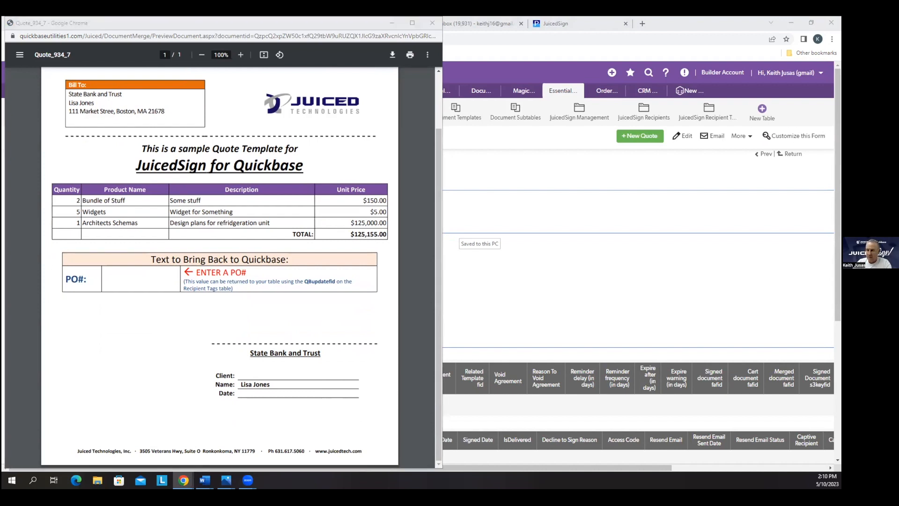
Step: Compare the generated quote with the Sample JuicedSign EF Template_v1-Single Signer document in Word, and close the quote preview
key("alt+Tab")
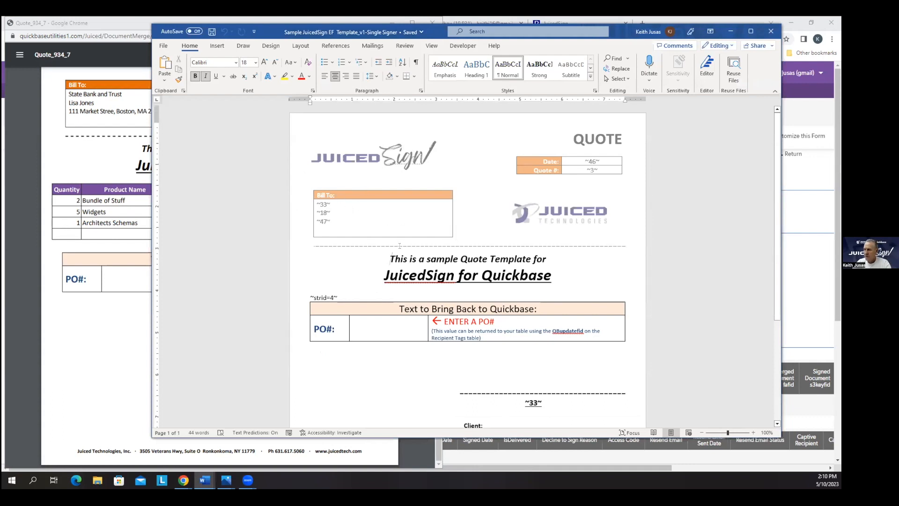
scroll(392, 243, "down", 3)
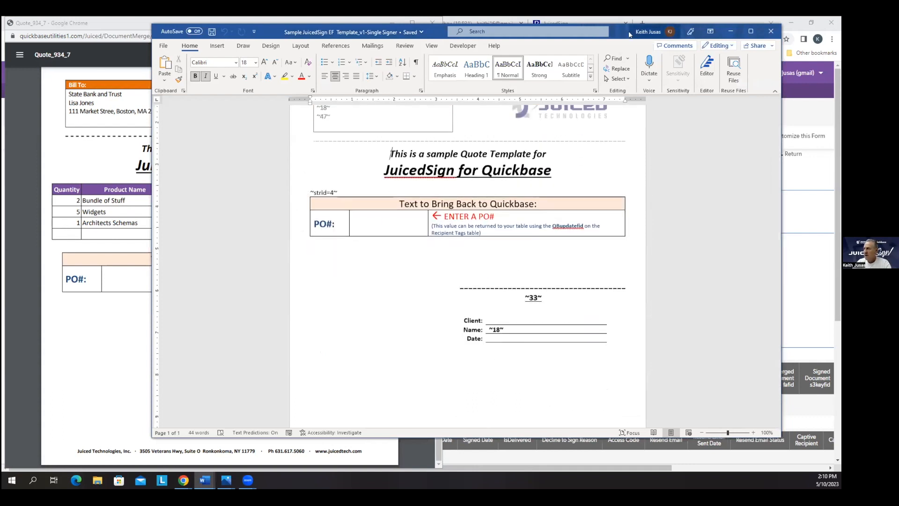
left_click(605, 23)
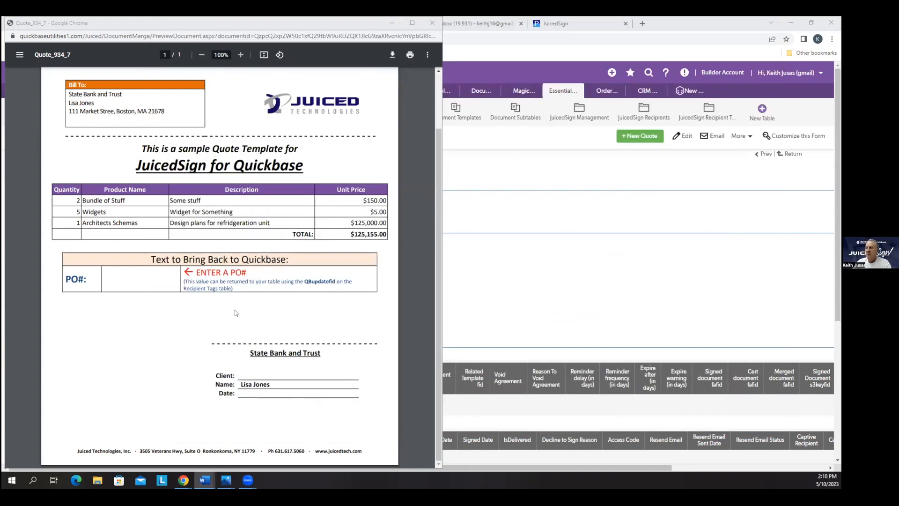
left_click(377, 242)
key("ctrl+w")
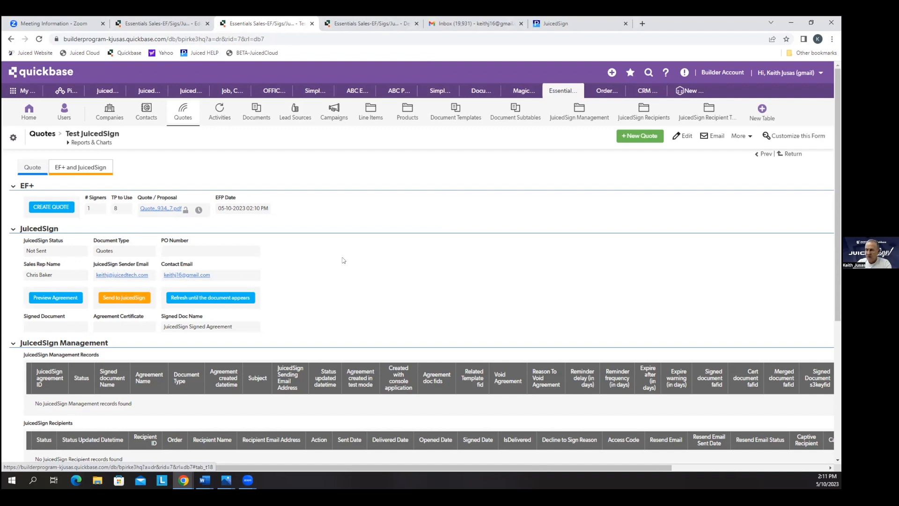
Step: Examine the quote's Agreement Doc fids value and look up the field ID of the Quote / Proposal field
scroll(359, 282, "down", 1)
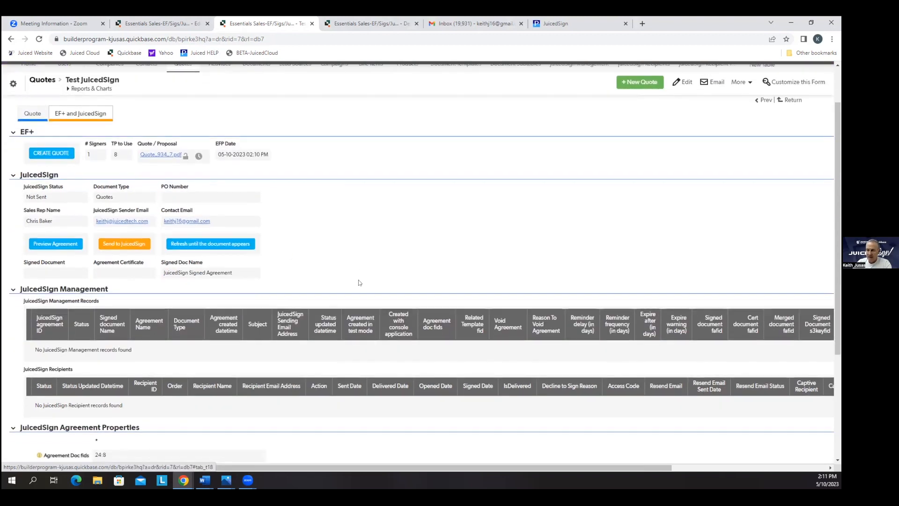
scroll(359, 283, "down", 2)
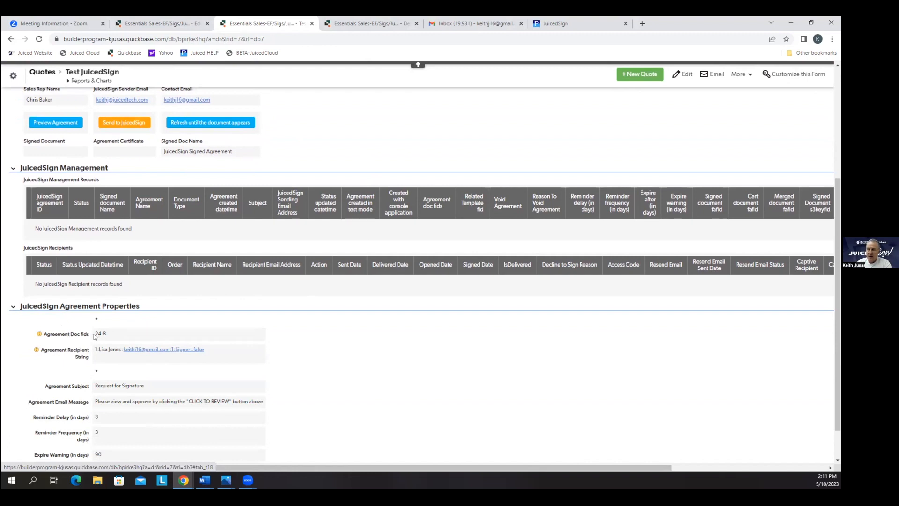
double_click(98, 333)
left_click_drag(100, 331, 111, 338)
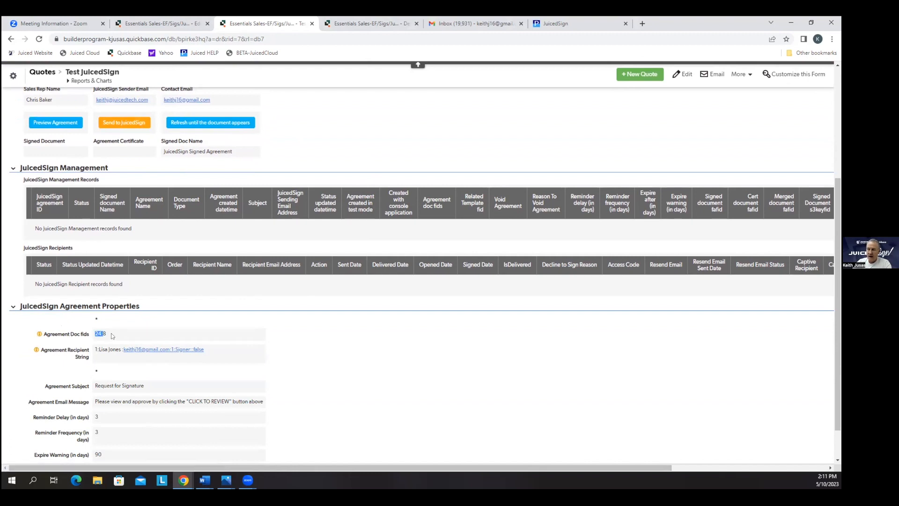
scroll(363, 317, "up", 1)
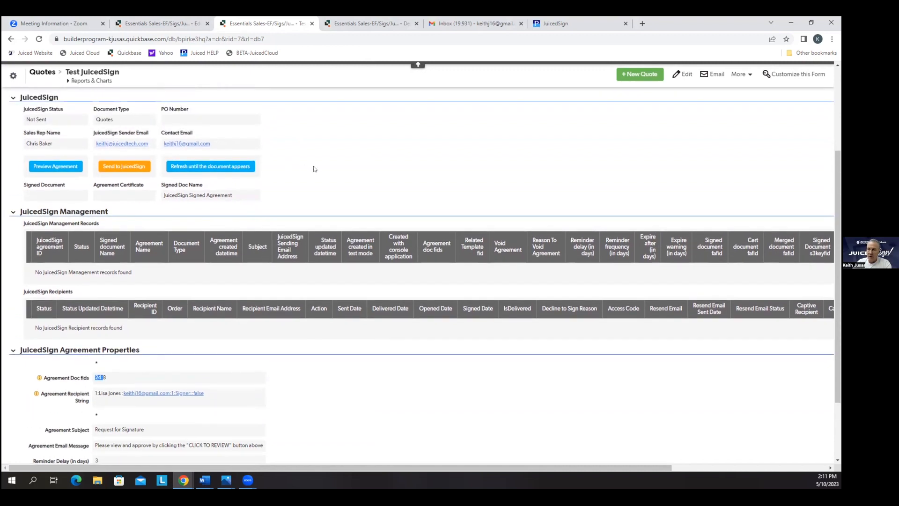
scroll(313, 166, "up", 1)
right_click(171, 113)
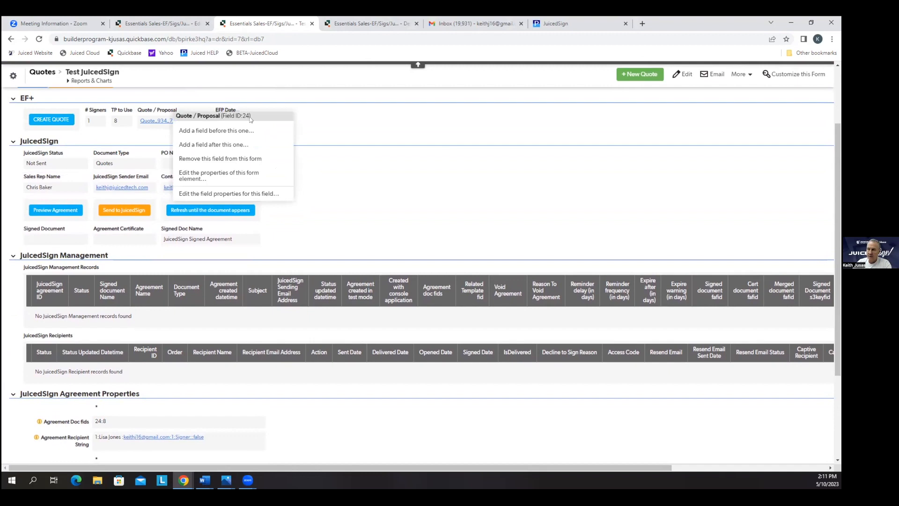
left_click(404, 188)
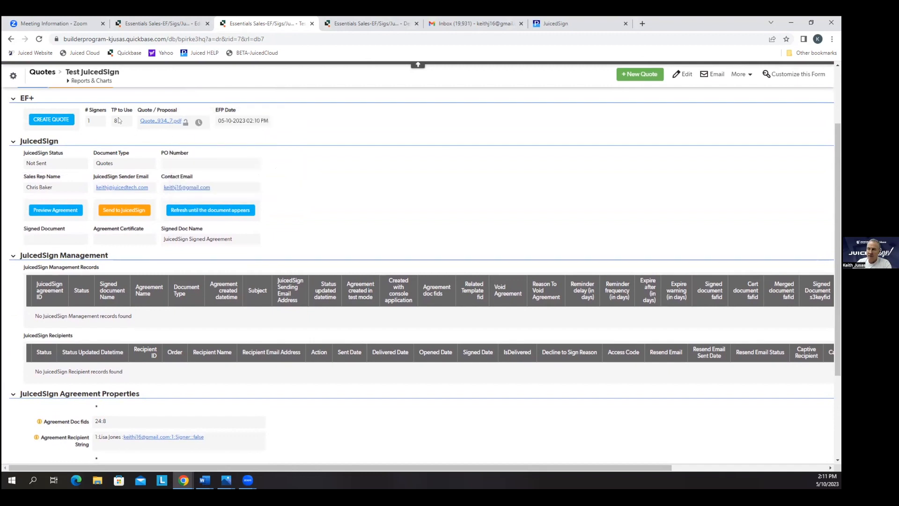
Step: View the JuicedSign tags of the JuicedSign Template - Single Signer record in Document Templates
left_click(374, 24)
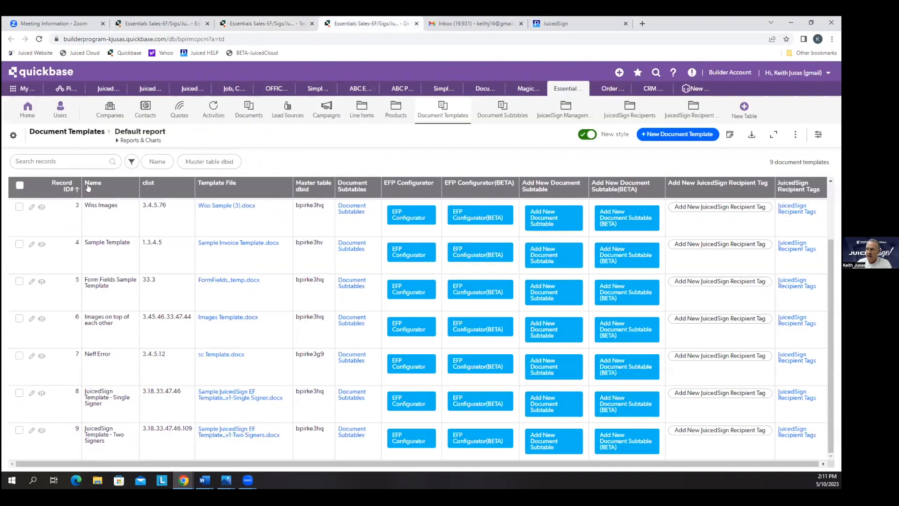
left_click(42, 394)
left_click(133, 170)
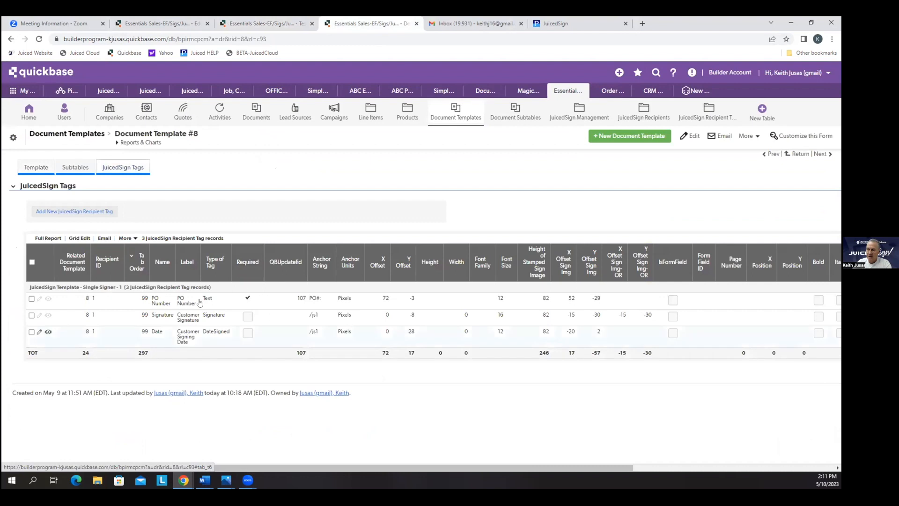
Step: Return to the Test JuicedSign quote and examine its Agreement Doc fids and the help for Agreement Recipient String
left_click(275, 24)
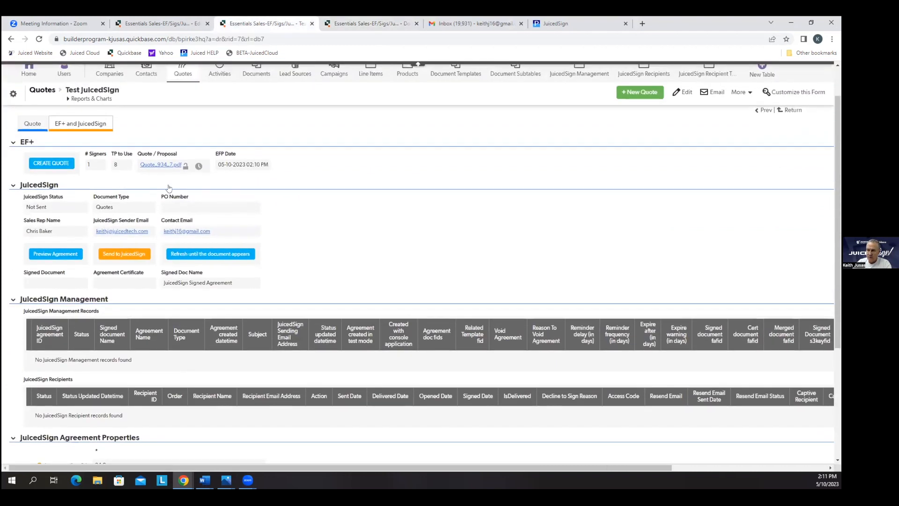
scroll(287, 328, "down", 4)
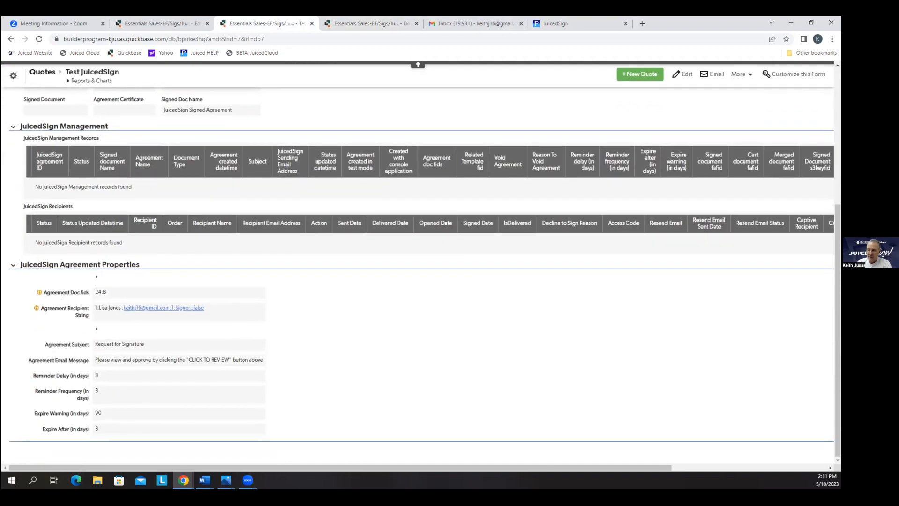
left_click_drag(96, 289, 109, 292)
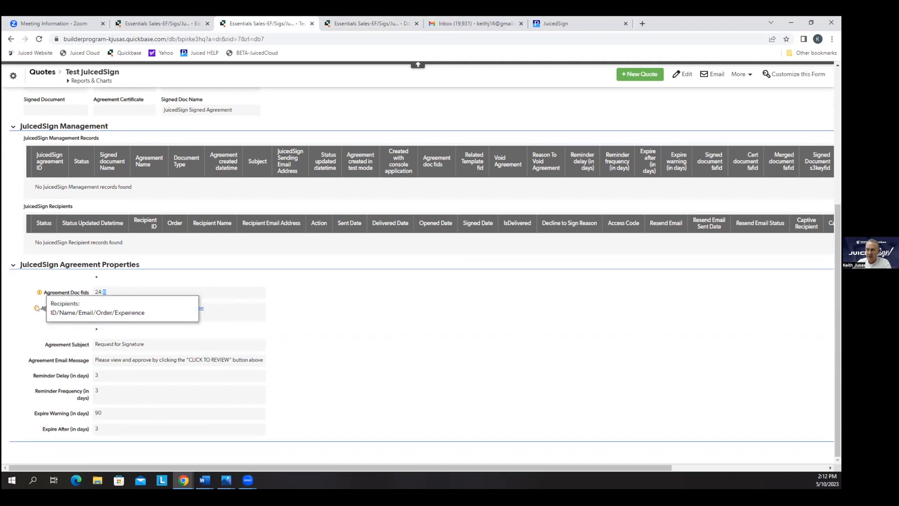
mouse_move(40, 293)
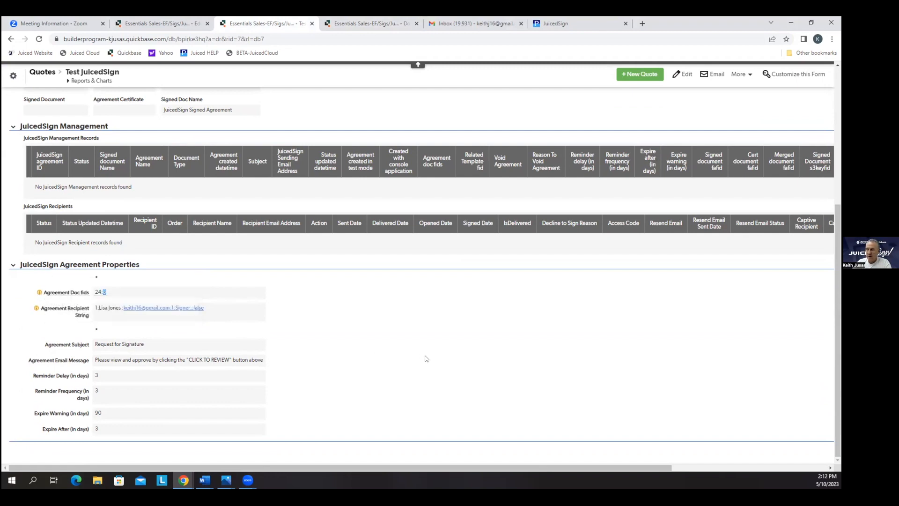
scroll(426, 359, "up", 5)
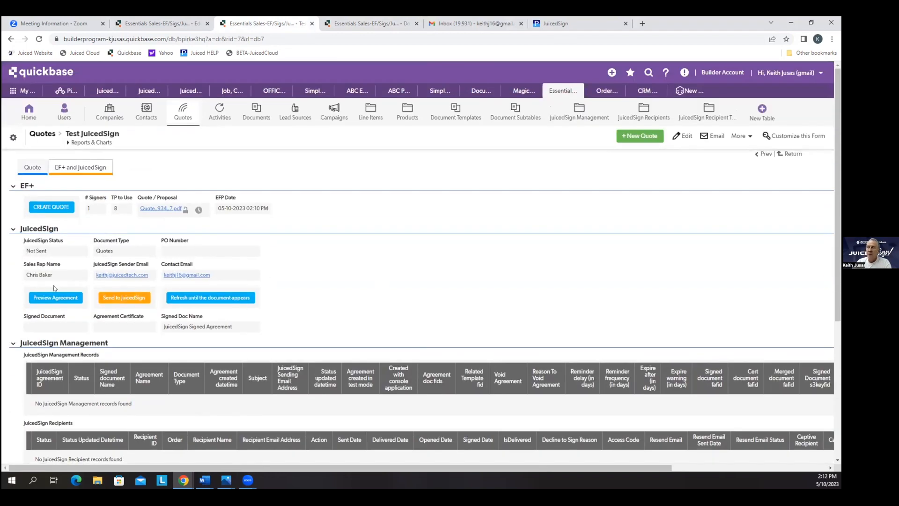
Step: Preview the JuicedSign agreement for the signing recipient in a maximized window, check the tag placement, and close the preview
left_click(57, 297)
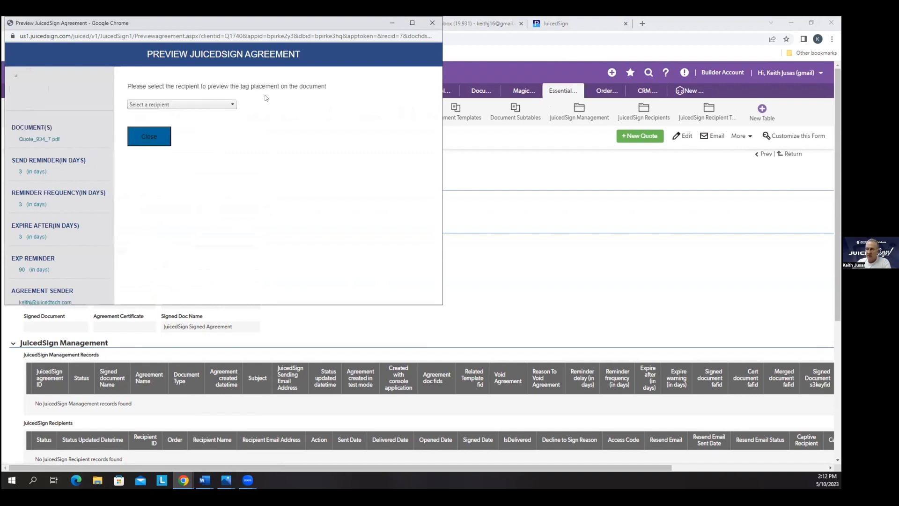
left_click(228, 104)
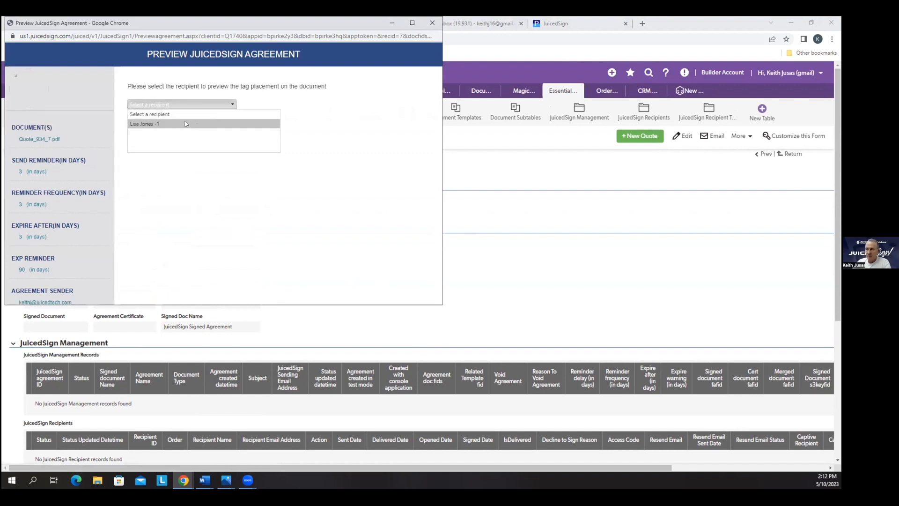
left_click(186, 123)
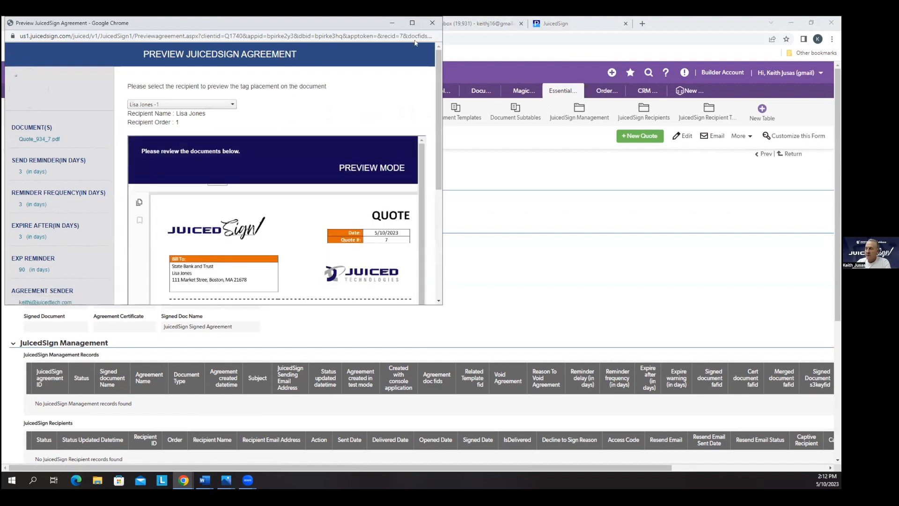
left_click(411, 25)
scroll(467, 323, "down", 1)
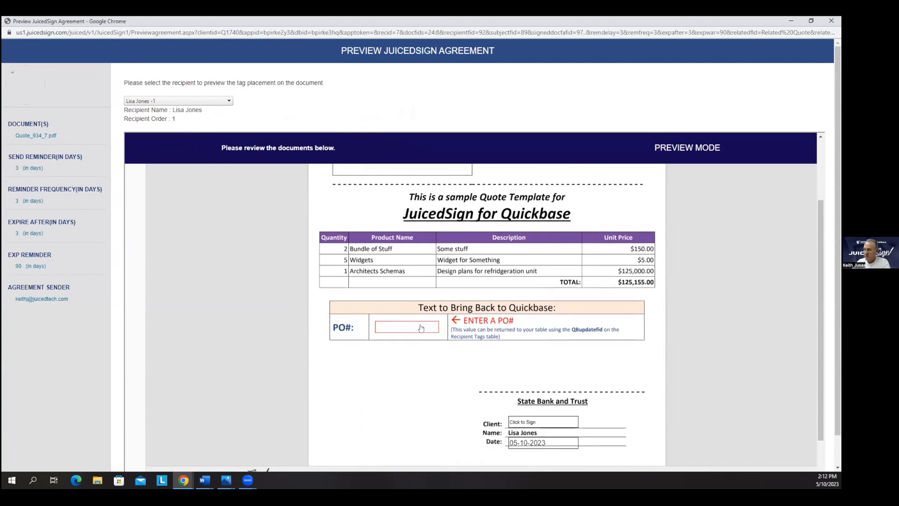
scroll(540, 345, "down", 1)
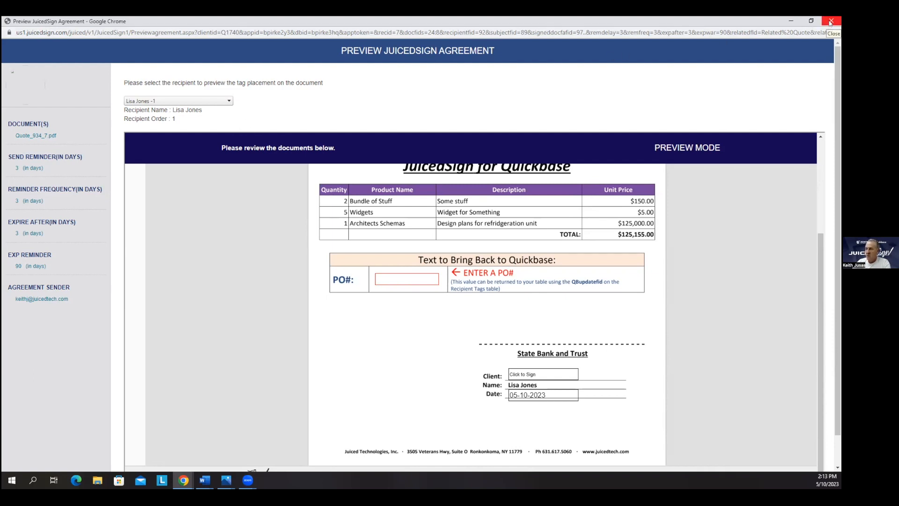
key("ctrl+w")
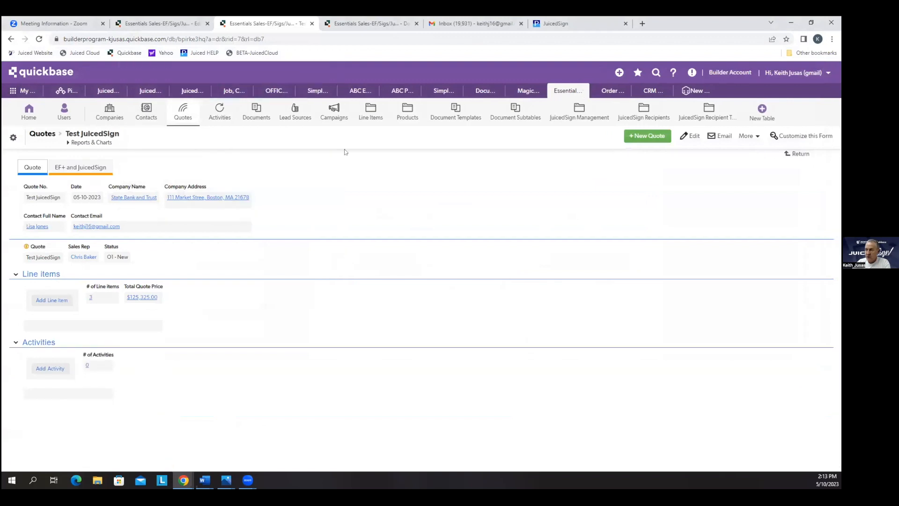
Step: Check the record number of the single-signer document template and return to the Test JuicedSign quote
left_click(355, 23)
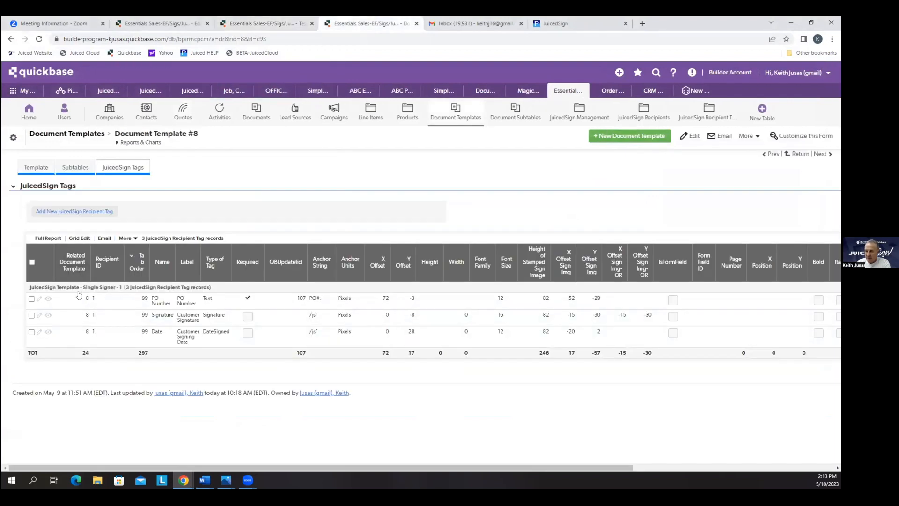
double_click(196, 134)
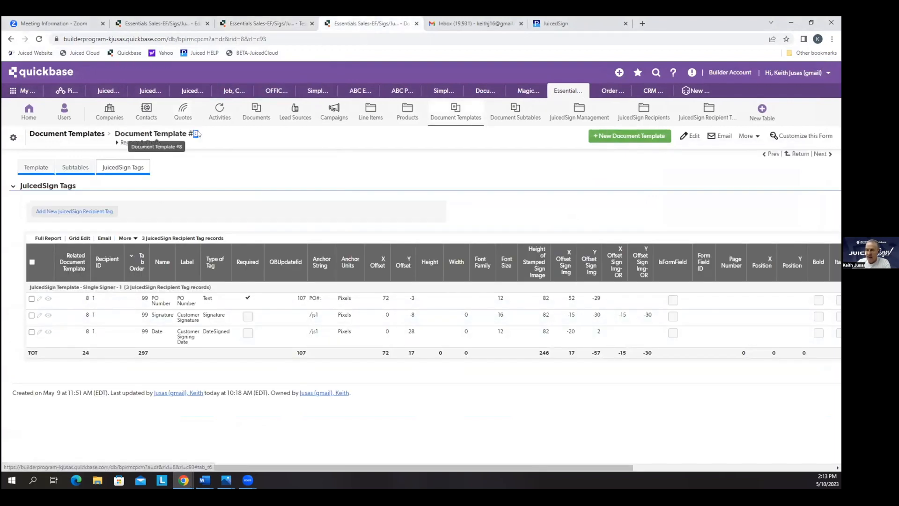
left_click(278, 24)
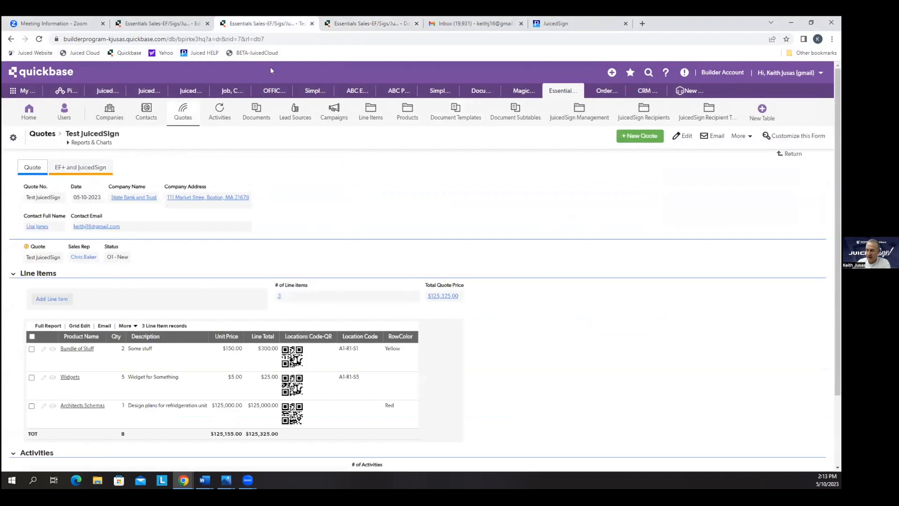
Step: Review the quote's line items and both parts of Agreement Doc fids under JuicedSign Agreement Properties
scroll(269, 217, "down", 2)
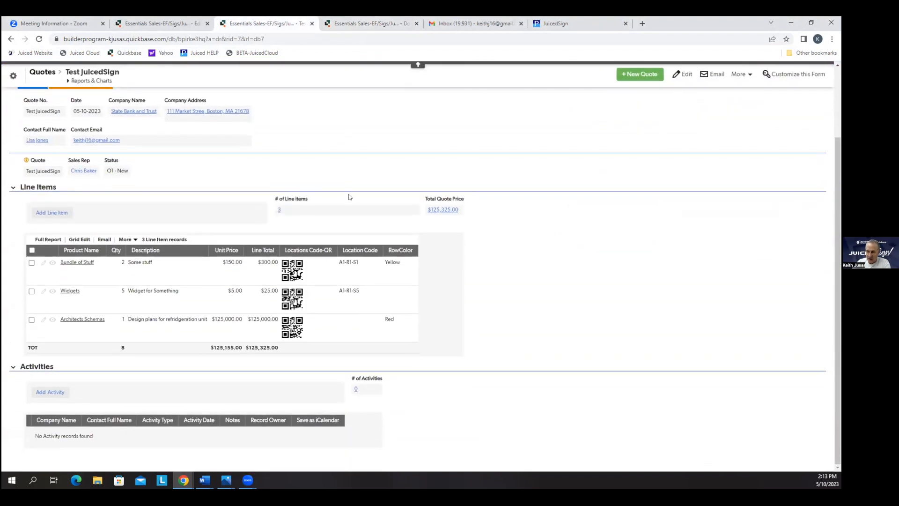
scroll(301, 190, "up", 3)
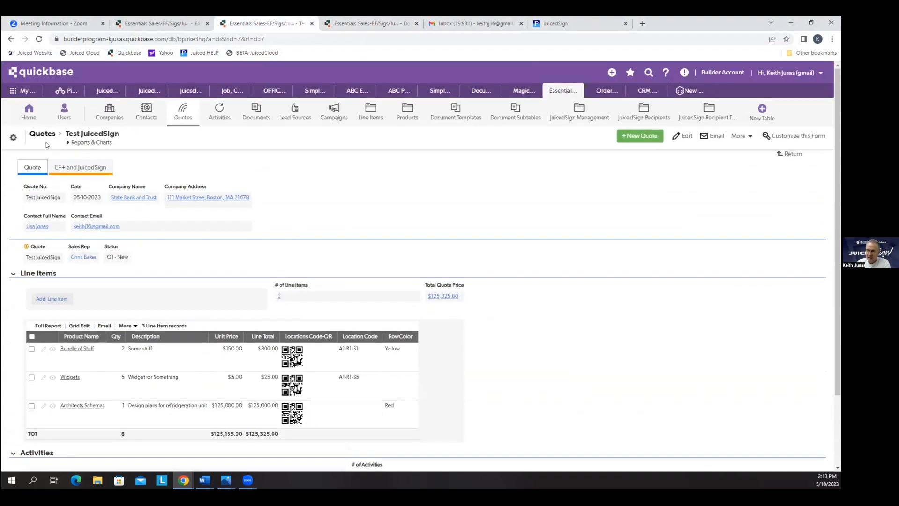
left_click(81, 156)
scroll(394, 219, "down", 5)
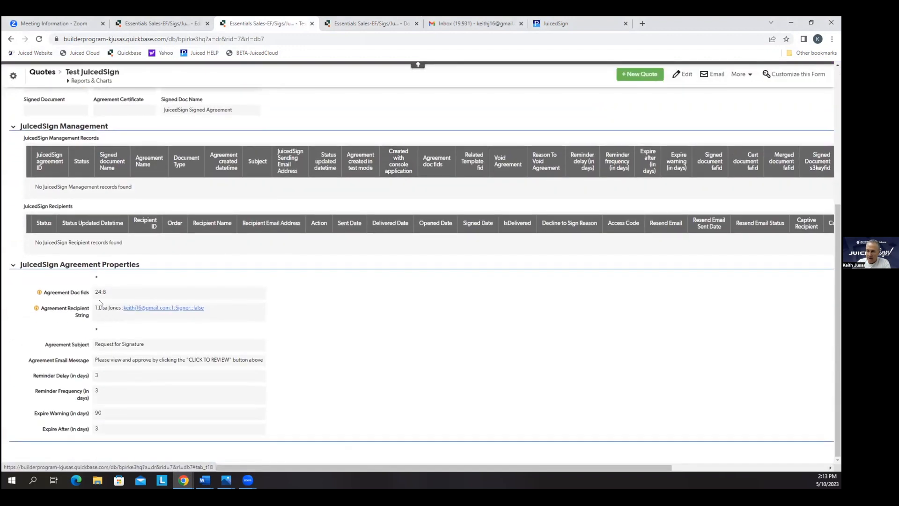
double_click(97, 291)
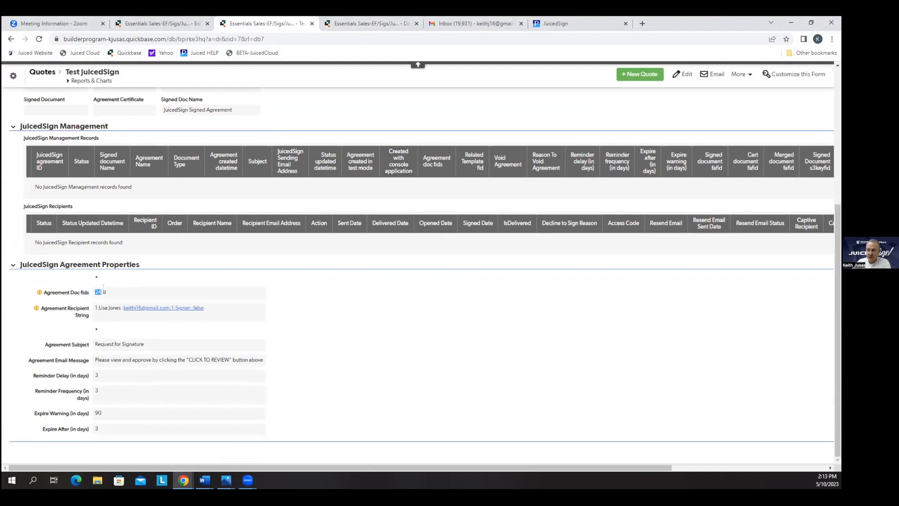
left_click_drag(103, 291, 117, 289)
scroll(384, 377, "up", 10)
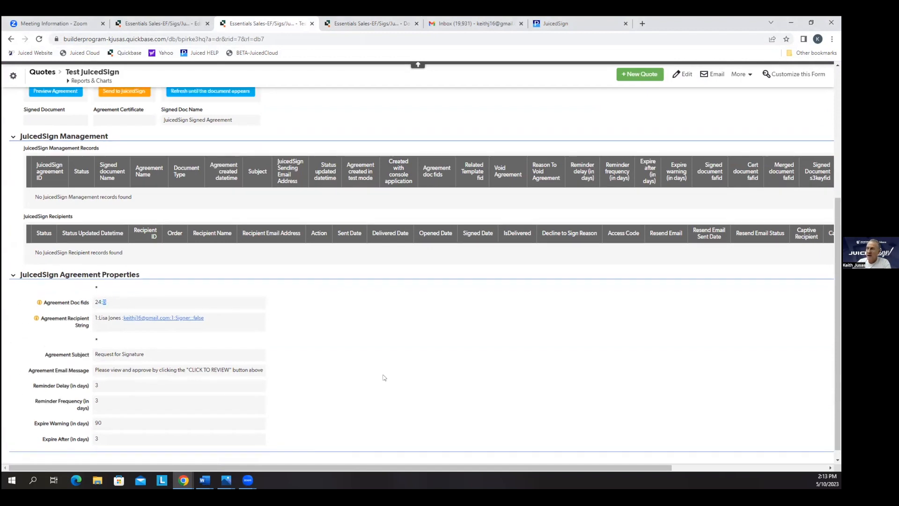
Step: Return to the single-signer document template and examine the anchor strings of its PO Number and Signature tags
left_click(368, 25)
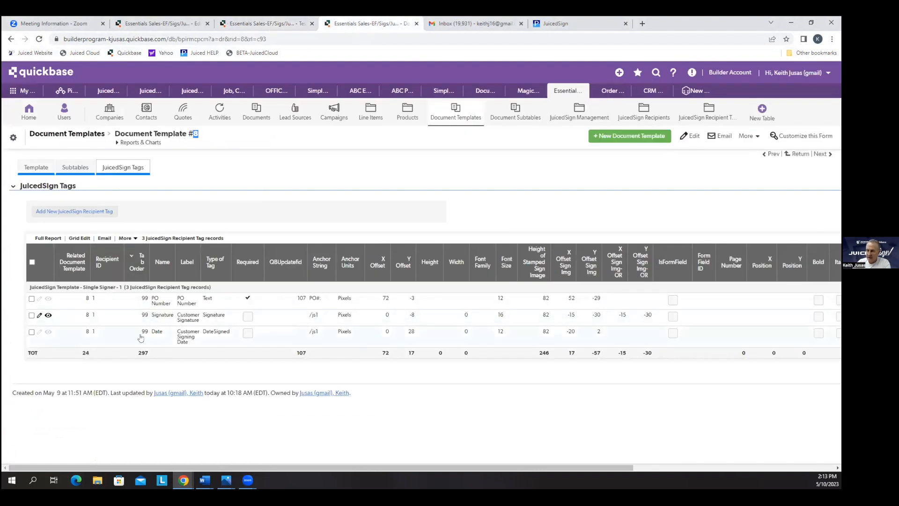
double_click(316, 300)
mouse_move(316, 300)
left_mouse_down()
mouse_move(319, 317)
mouse_move(312, 301)
left_mouse_up()
left_click(318, 318)
Step: Change the PO Number recipient tag's Anchor String to XO#: and save the tag
left_click(40, 298)
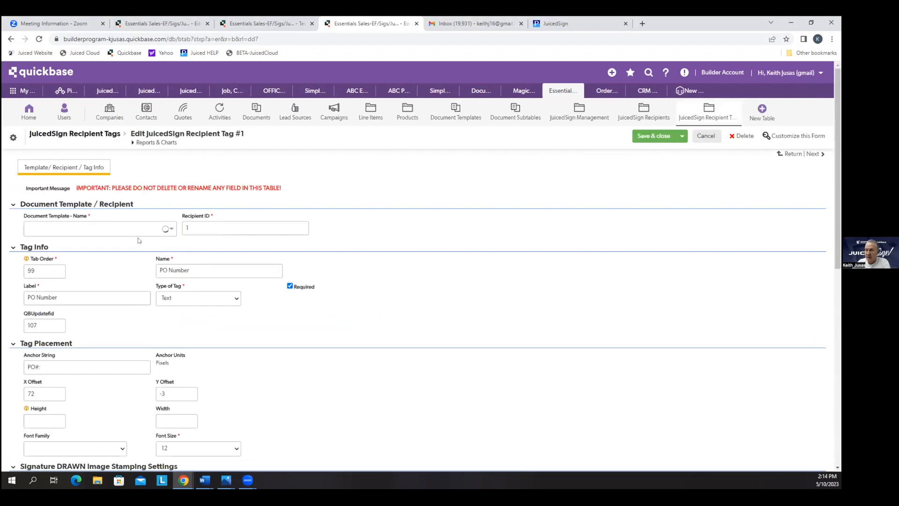
left_click(48, 365)
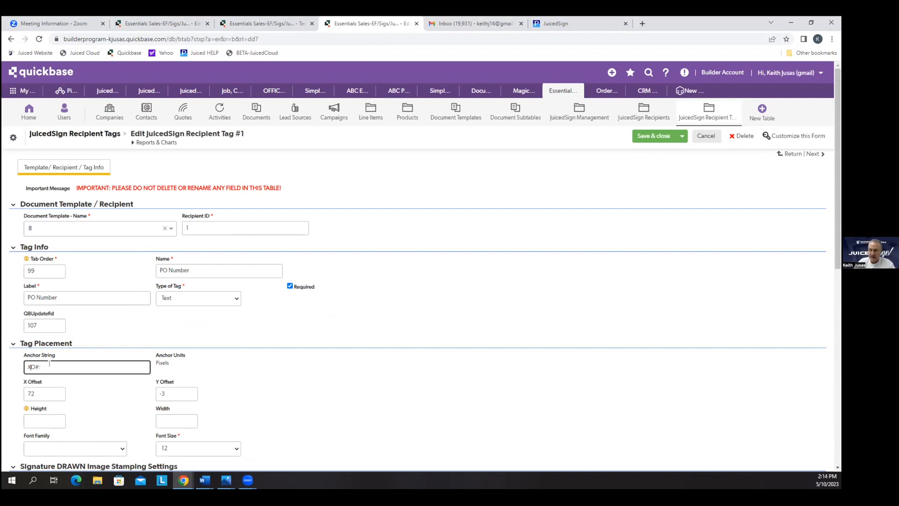
left_click(645, 136)
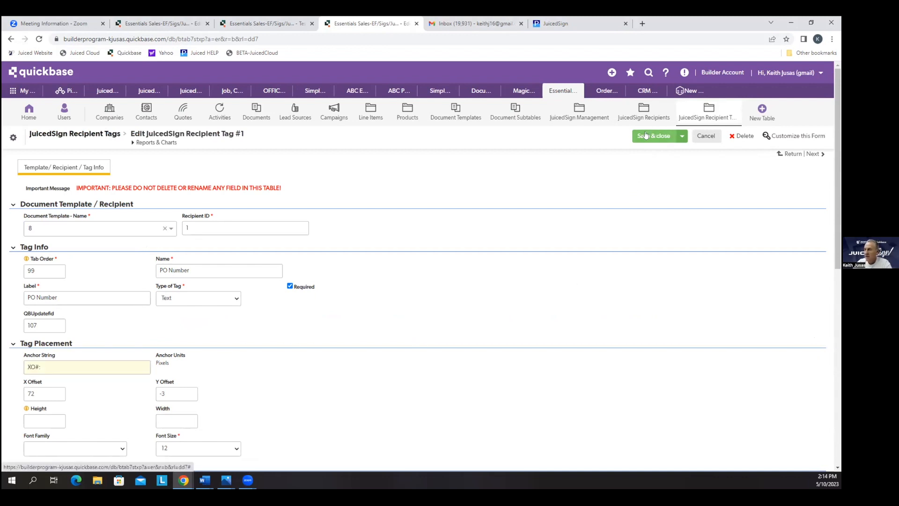
Step: Preview the Test JuicedSign quote's agreement, read the message shown about tag placement, and close the preview
left_click(276, 23)
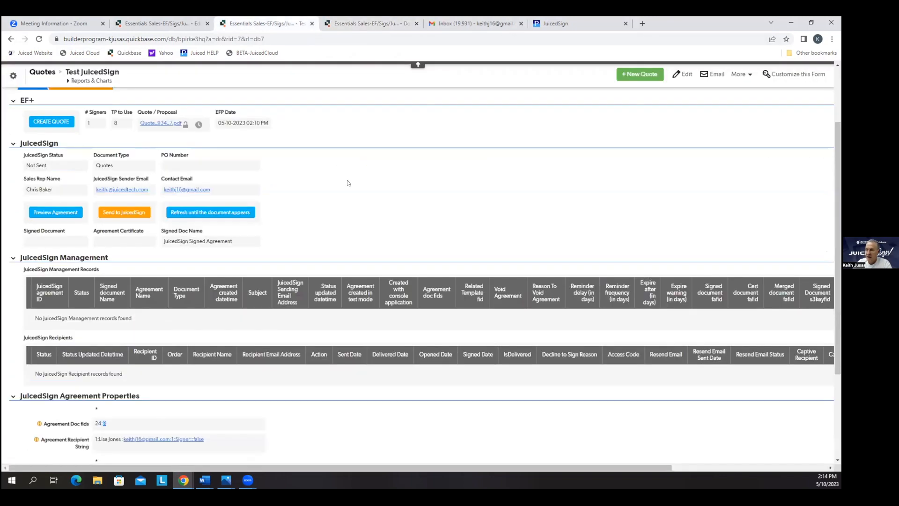
left_click(53, 211)
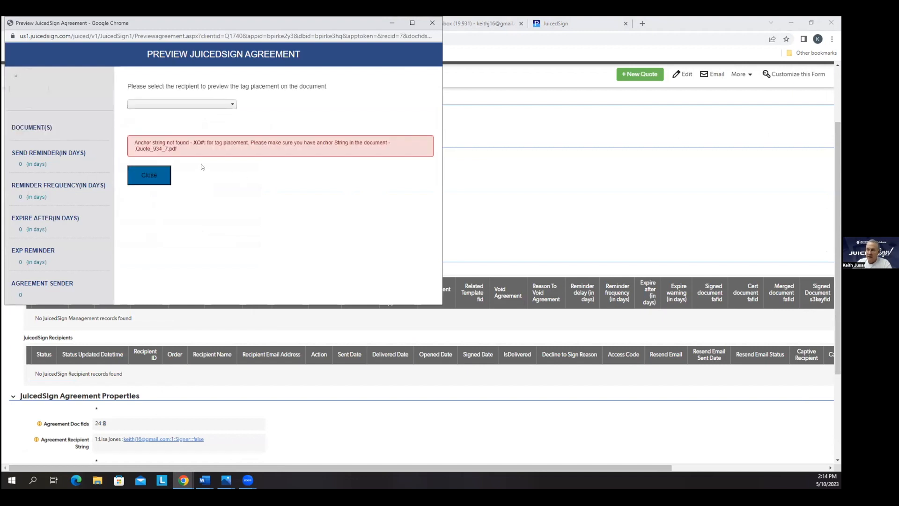
left_click_drag(139, 148, 176, 143)
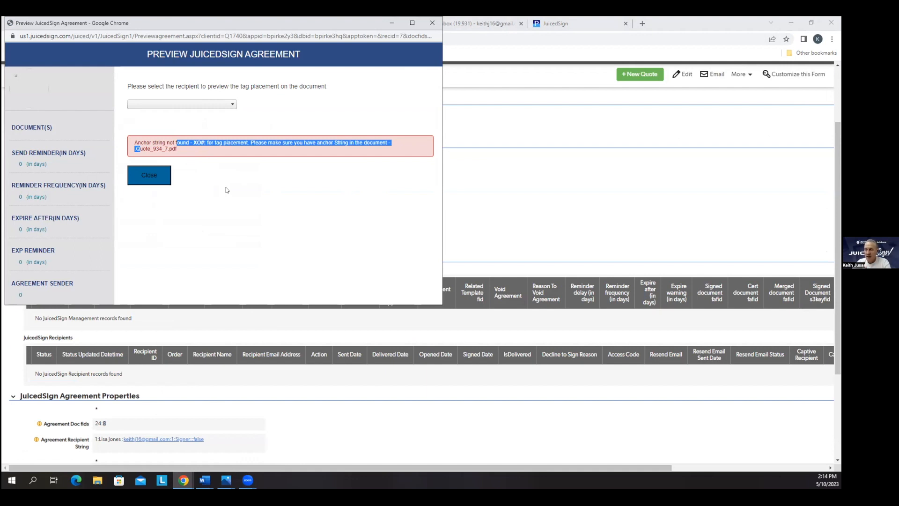
left_click(432, 22)
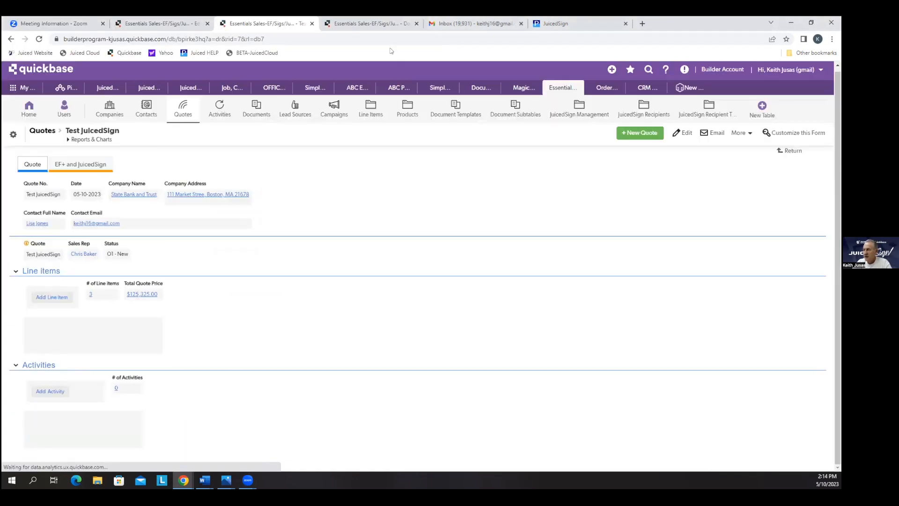
Step: Set the PO Number recipient tag's Anchor String to PO#: in the single-signer template's JuicedSign tags and save the tag
left_click(387, 24)
left_click(123, 168)
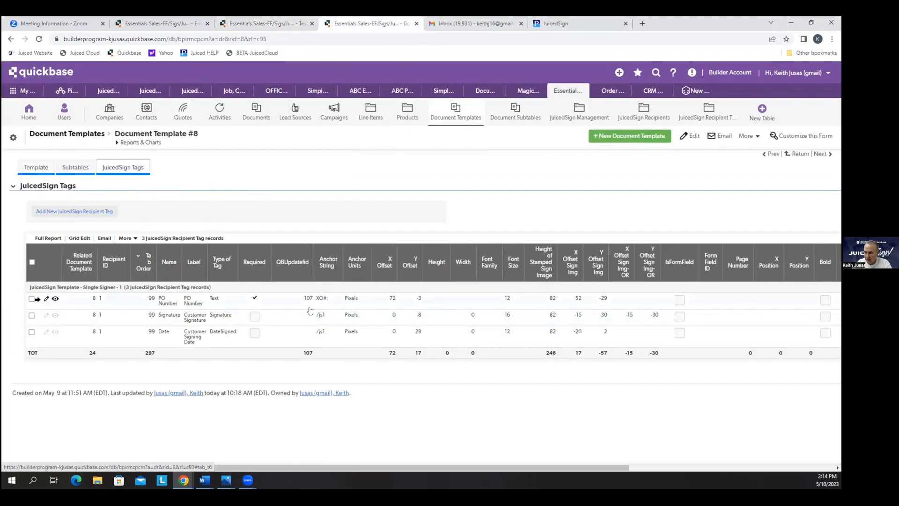
left_click(47, 299)
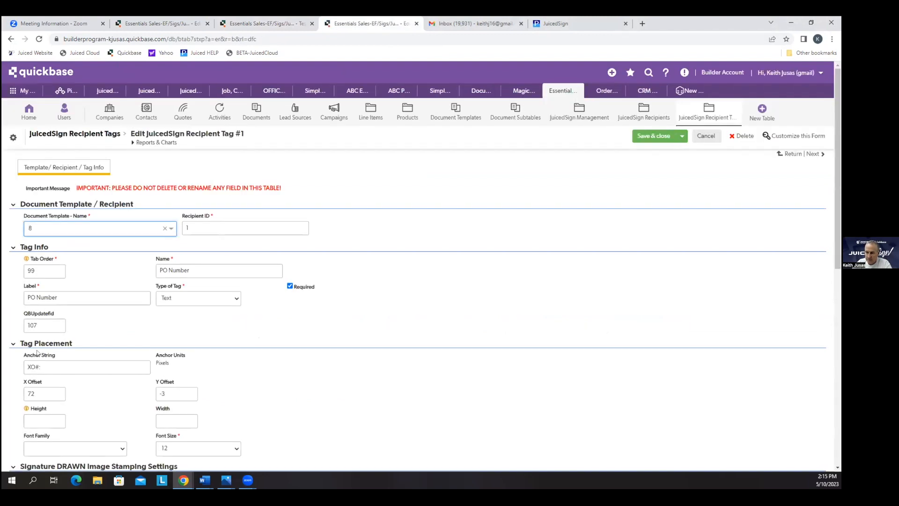
left_click(28, 365)
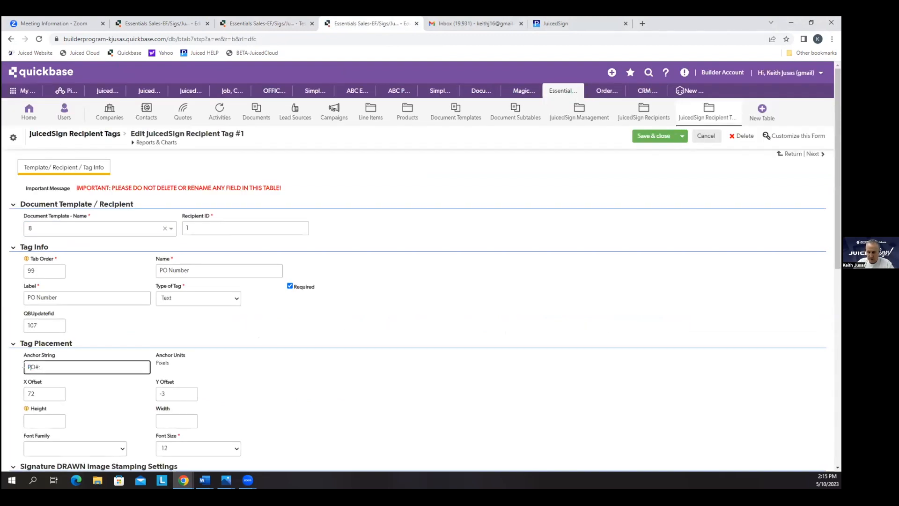
left_click(642, 137)
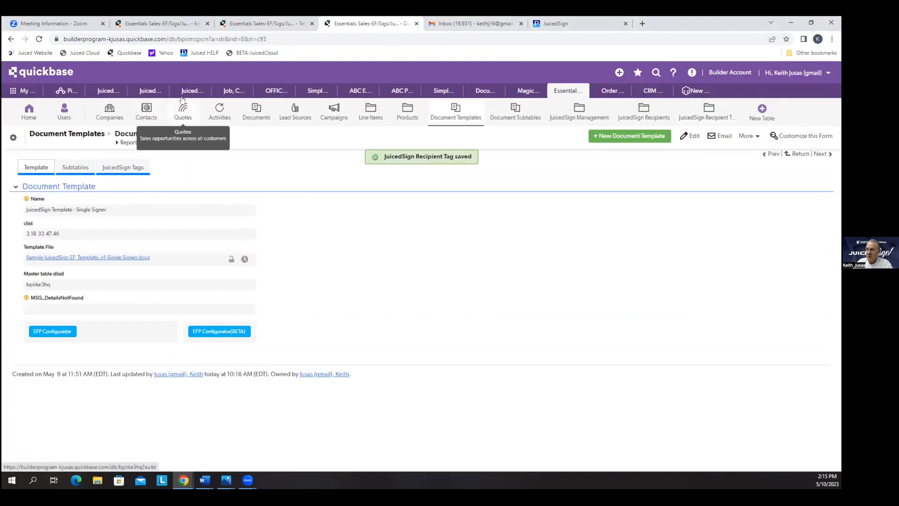
Step: Preview the Test JuicedSign quote's agreement for the signing recipient in a maximized window and check the PO number, signature and date tags
left_click(255, 23)
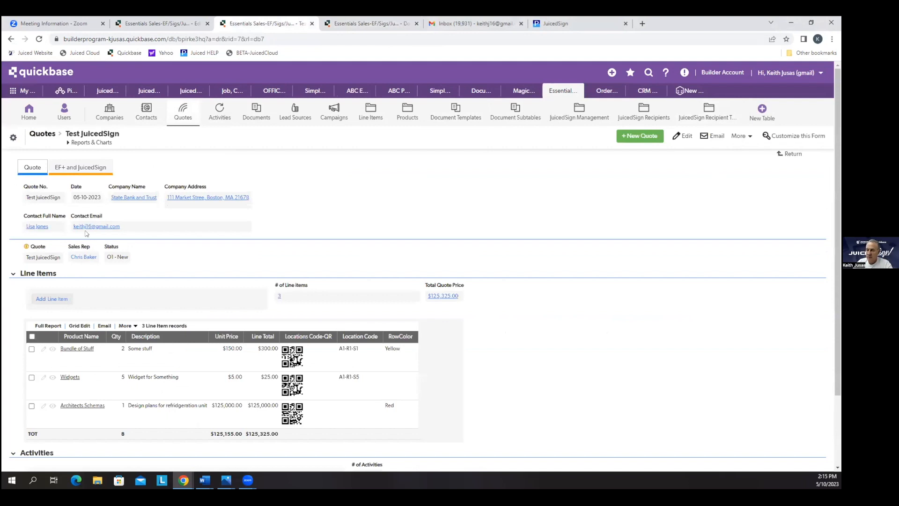
left_click(77, 164)
left_click(64, 296)
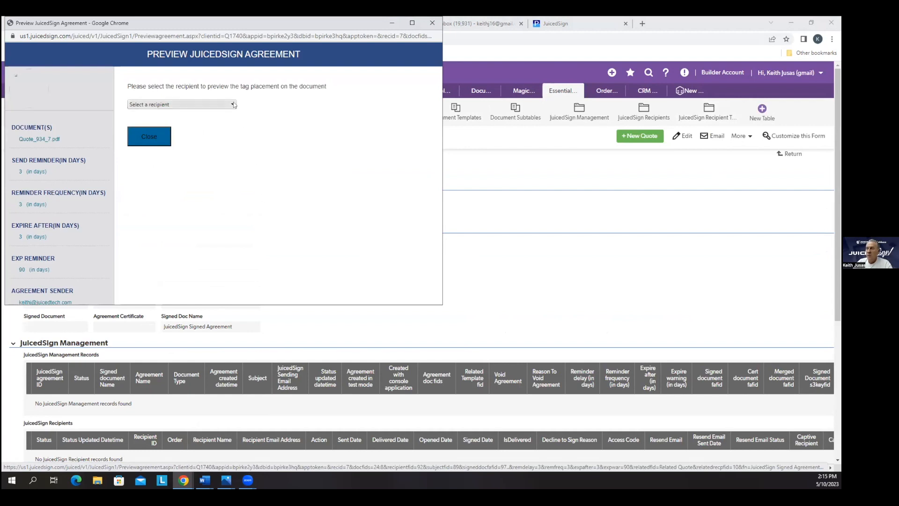
left_click(234, 105)
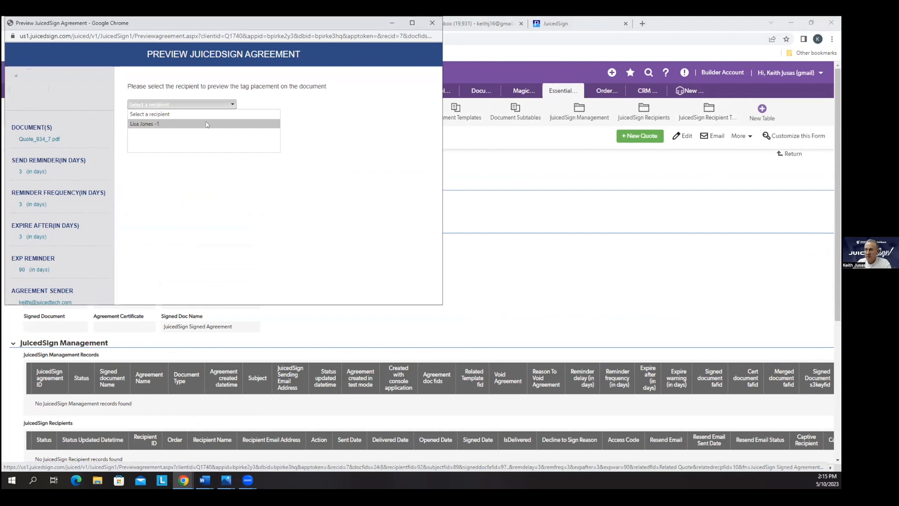
left_click(206, 124)
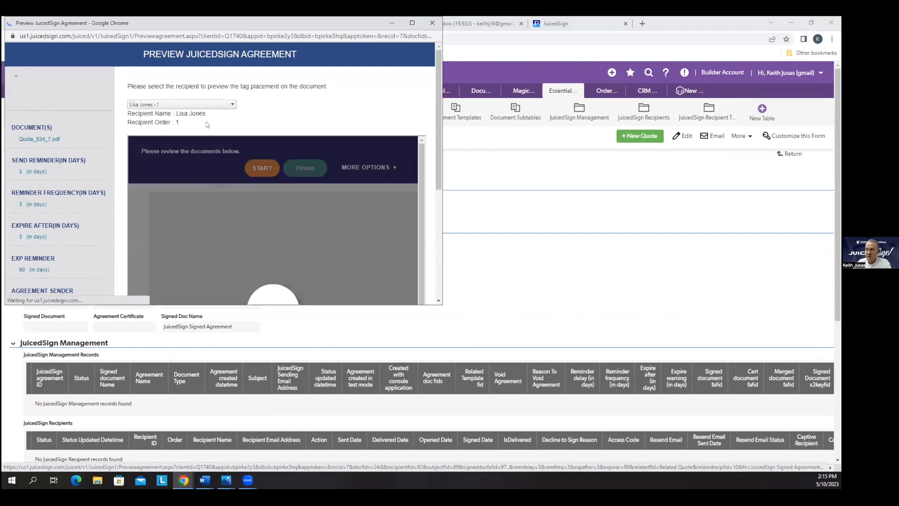
left_click(412, 23)
scroll(433, 253, "down", 1)
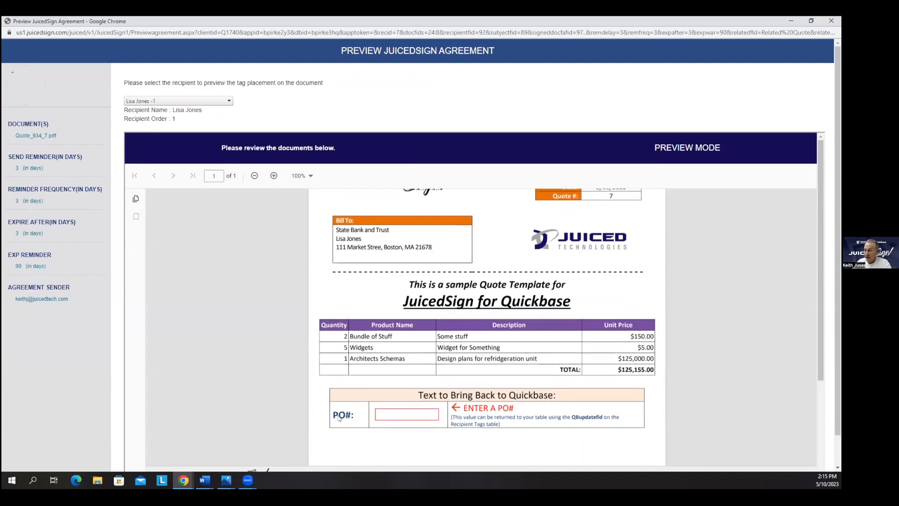
scroll(332, 414, "down", 1)
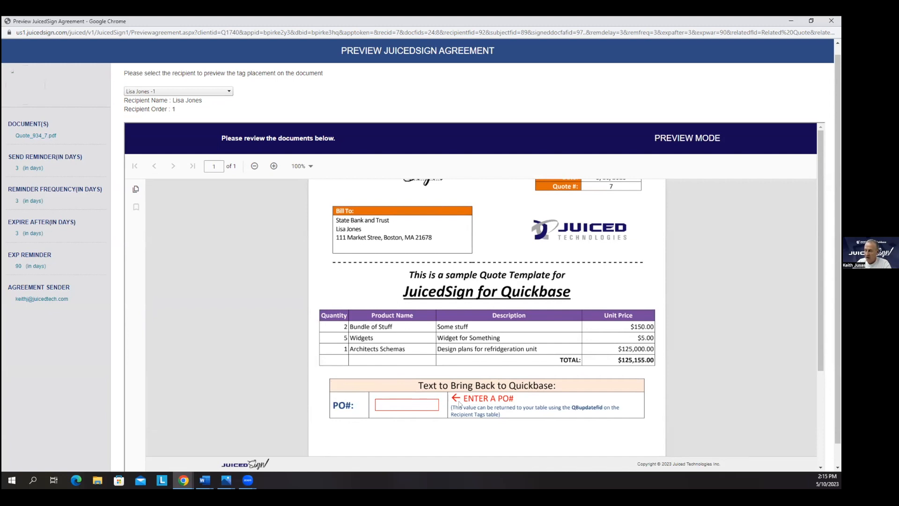
scroll(712, 356, "down", 3)
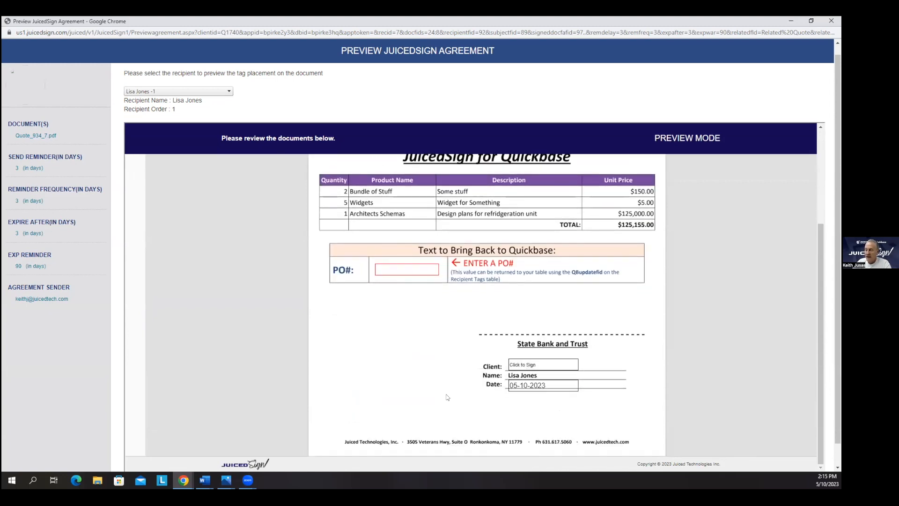
Step: Switch to the Sample JuicedSign EF Template_v1-Single Signer document in Word and highlight its PO#: anchor text
left_click(204, 479)
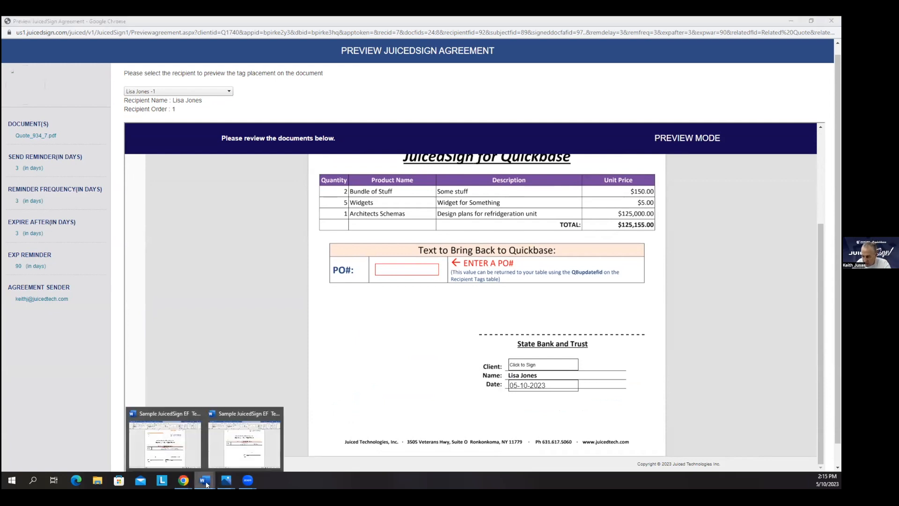
left_click(226, 448)
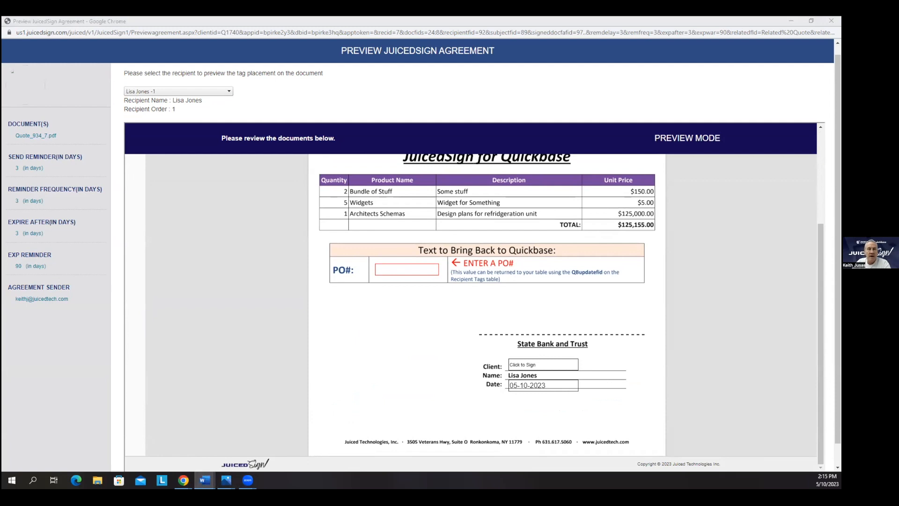
key("alt+Tab")
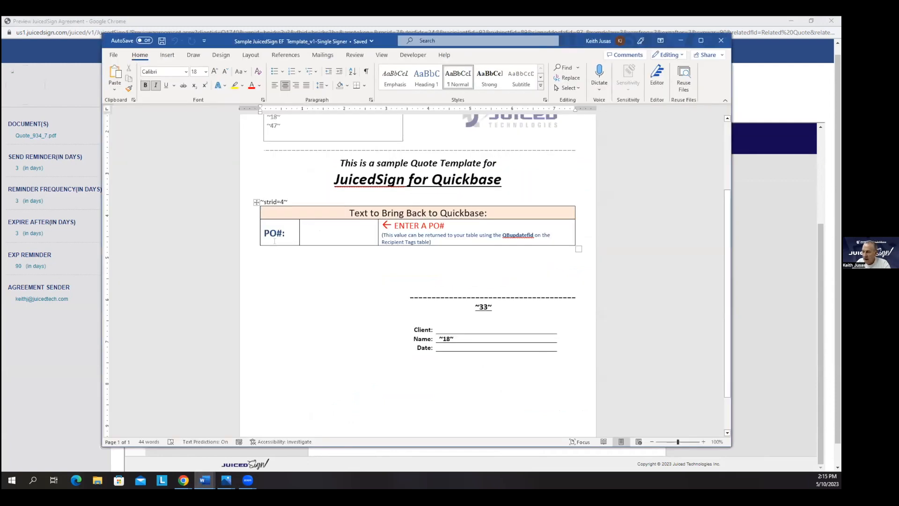
left_click_drag(287, 232, 263, 233)
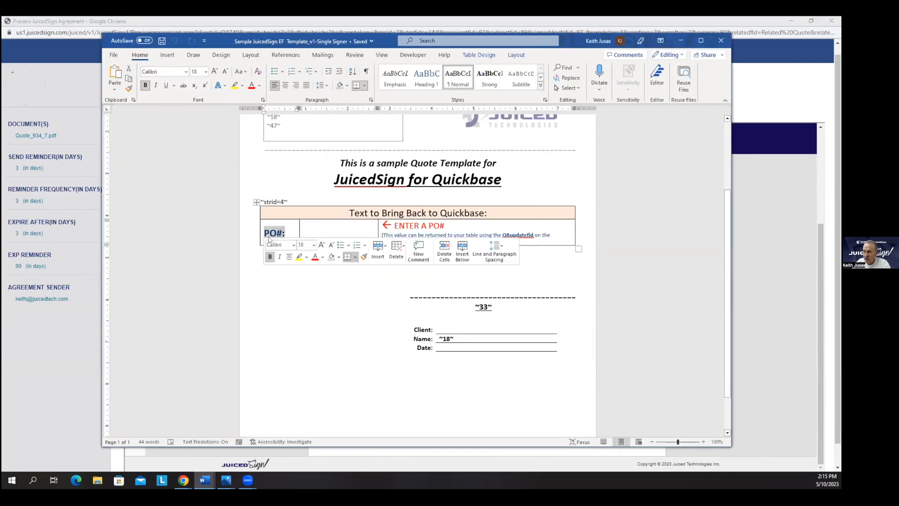
Step: Colour the Client row's text red to reveal the hidden /js1 anchor string, and highlight the anchor
left_click(396, 331)
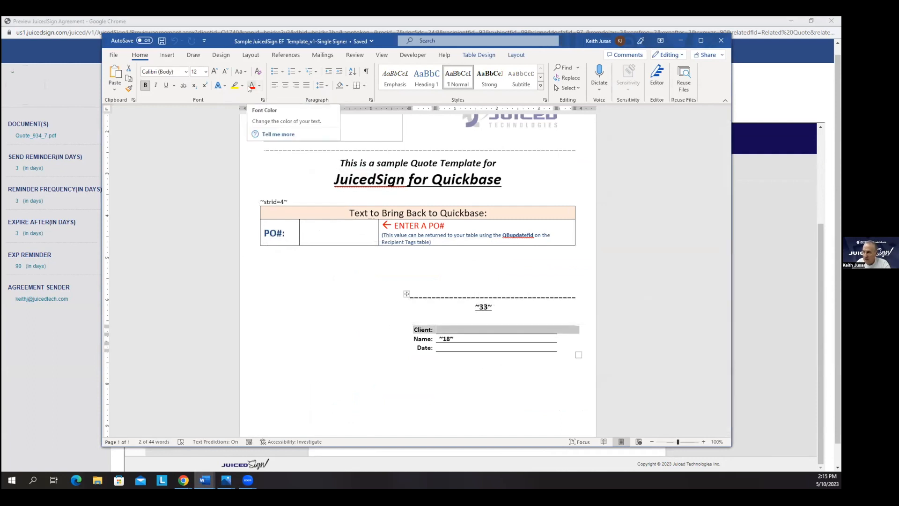
left_click(251, 86)
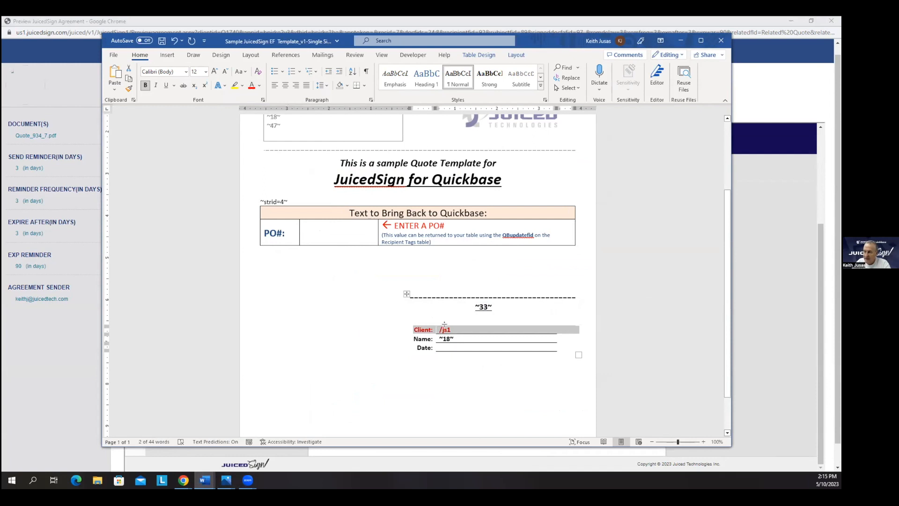
double_click(446, 330)
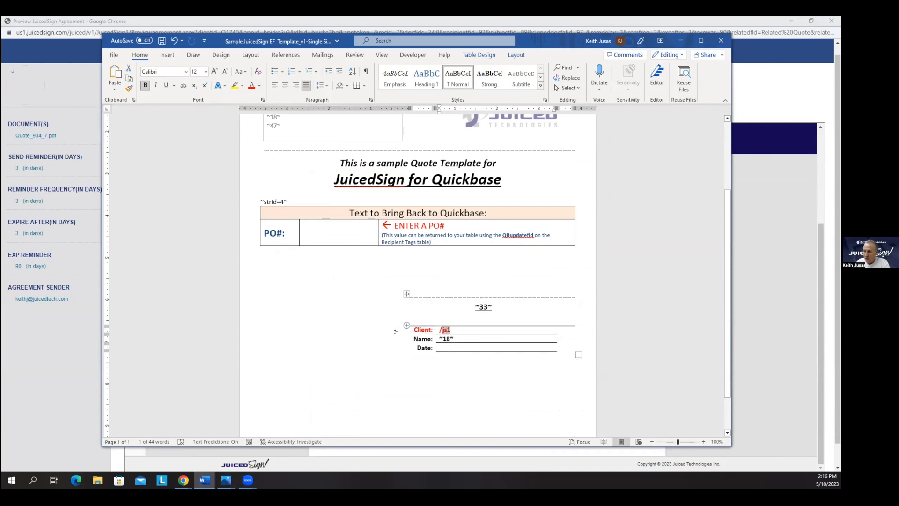
left_click(393, 330)
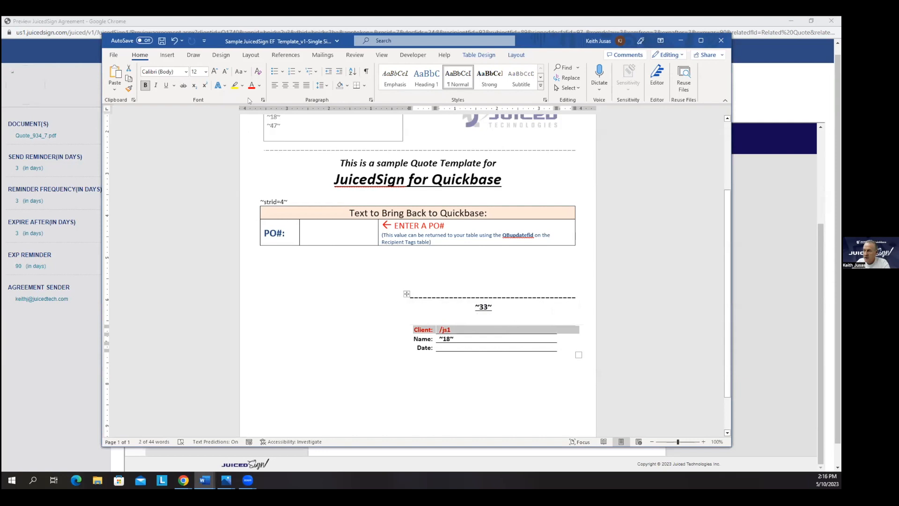
Step: Set the Client row's font colour to Automatic
left_click(259, 86)
left_click(256, 98)
left_click(447, 330)
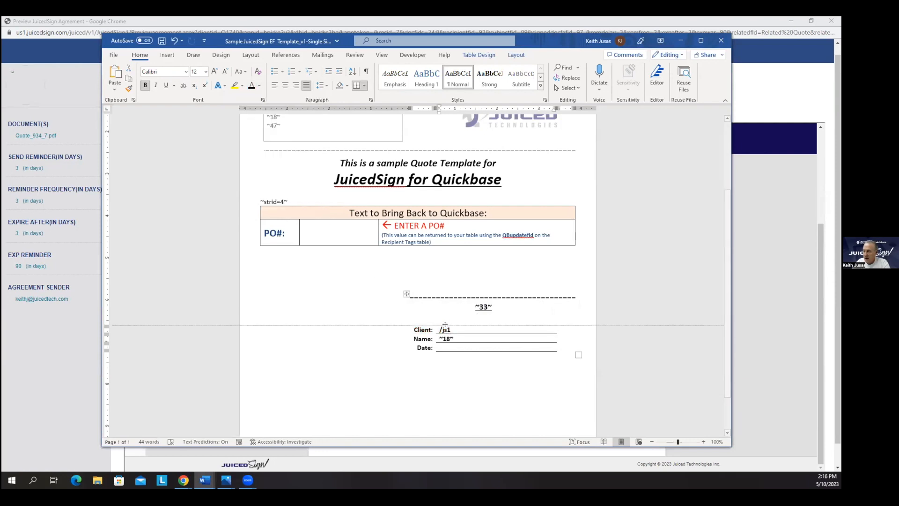
Step: Set the font colour of the /js1 anchor text on the Client line to white and clear the selection
left_click_drag(449, 329, 438, 327)
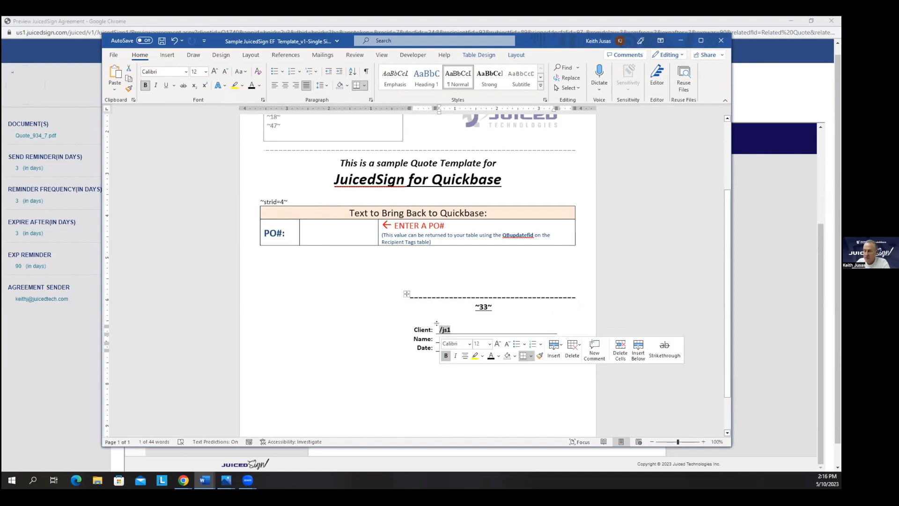
left_click(260, 85)
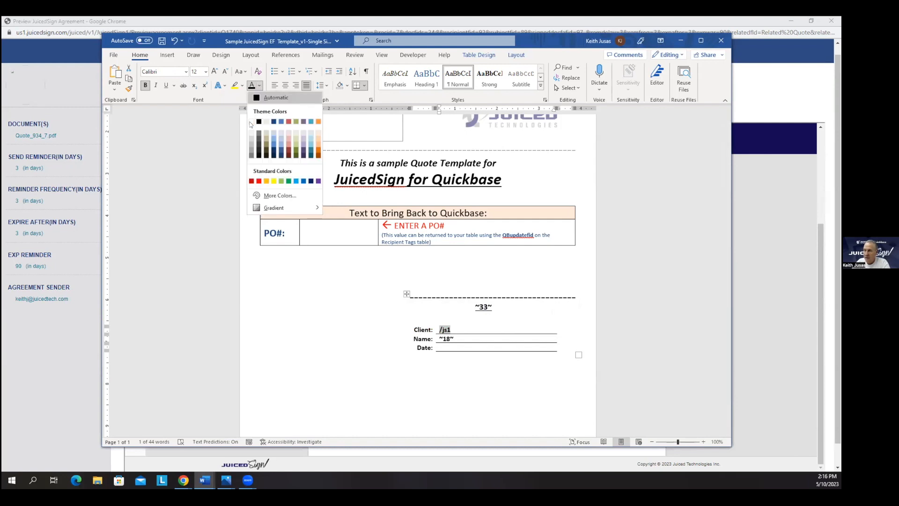
left_click(252, 121)
left_click(349, 342)
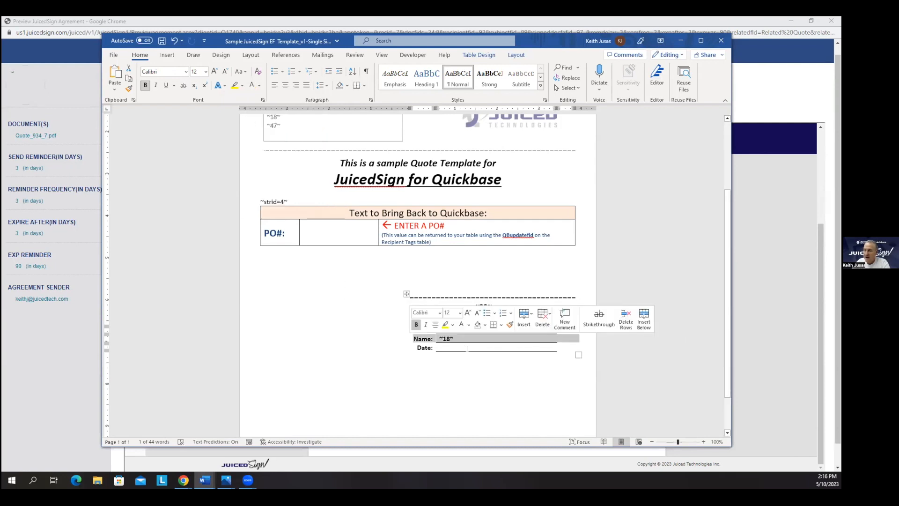
left_click(447, 366)
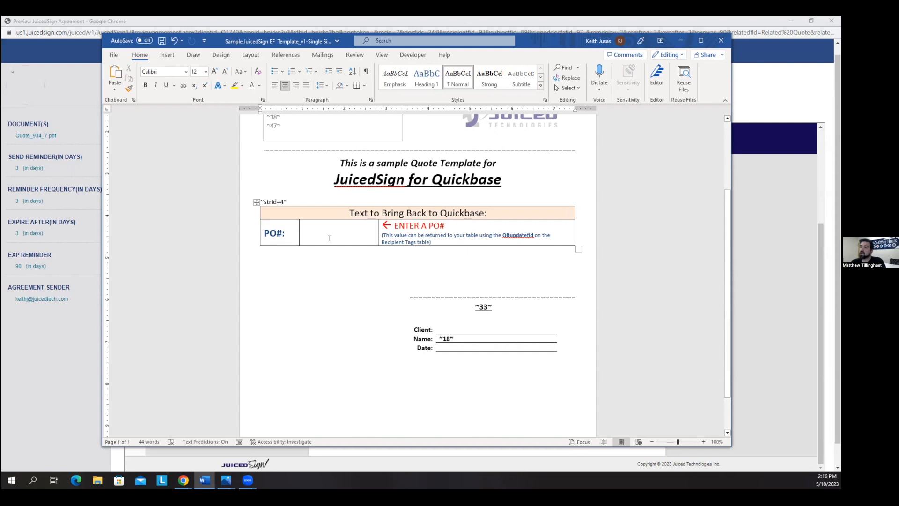
double_click(426, 330)
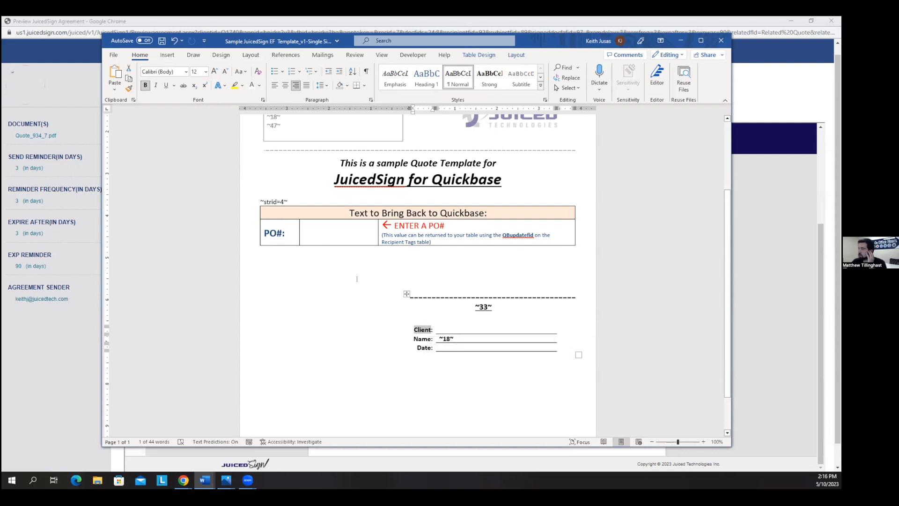
scroll(357, 278, "up", 2)
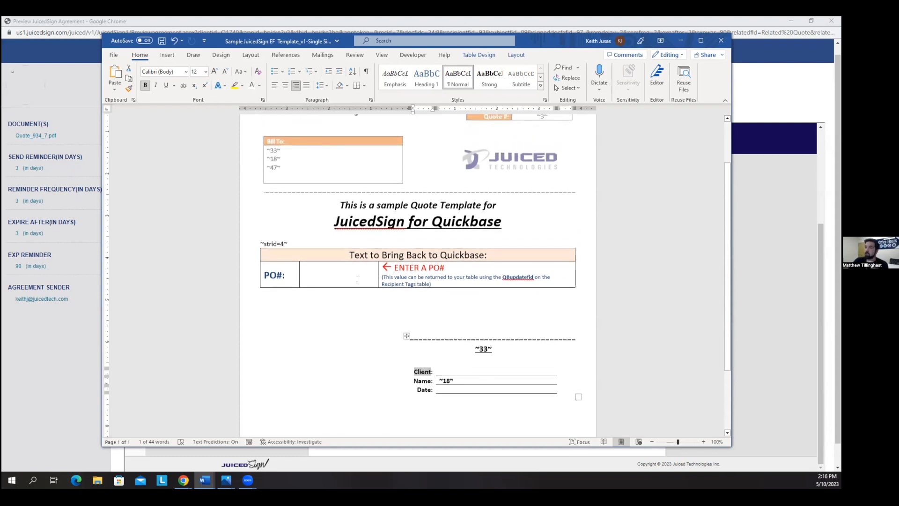
scroll(357, 278, "up", 3)
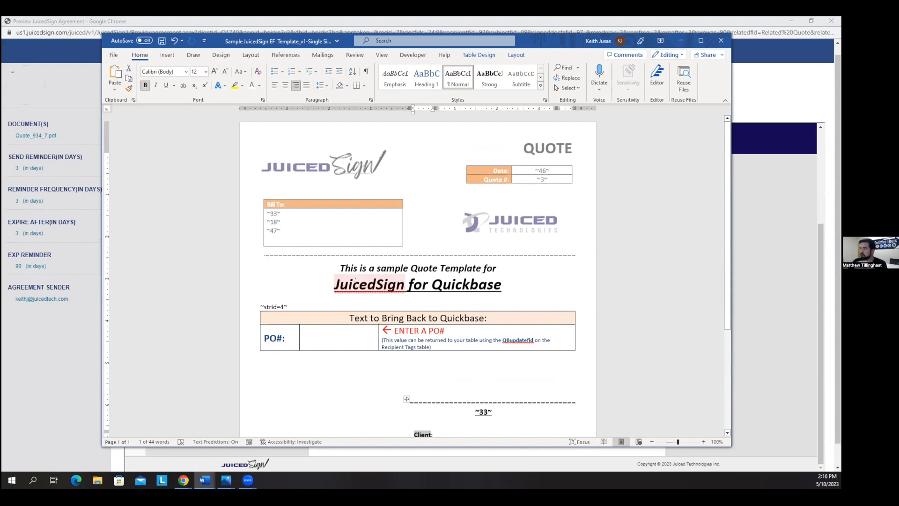
Step: Search the Word template for "client" and "this" to compare anchor matches, and highlight the PO#: anchor text
key("ctrl+f")
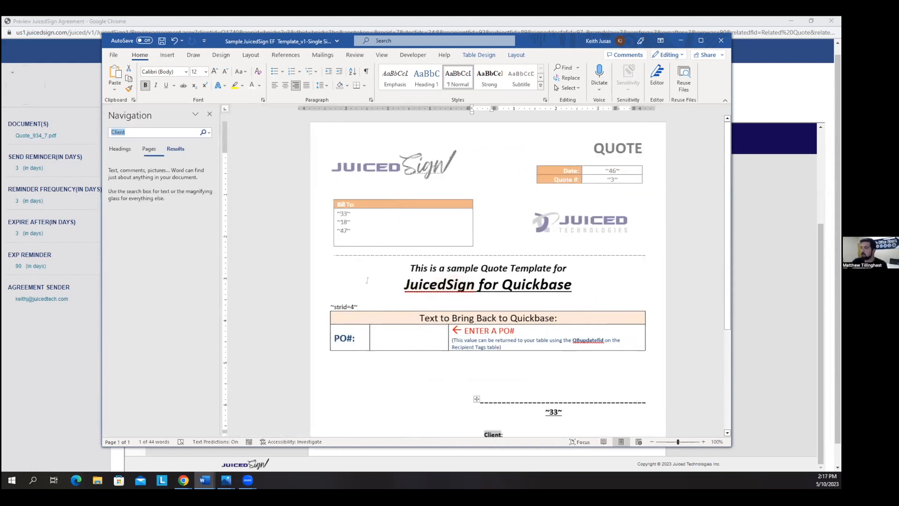
type("client")
key("Return")
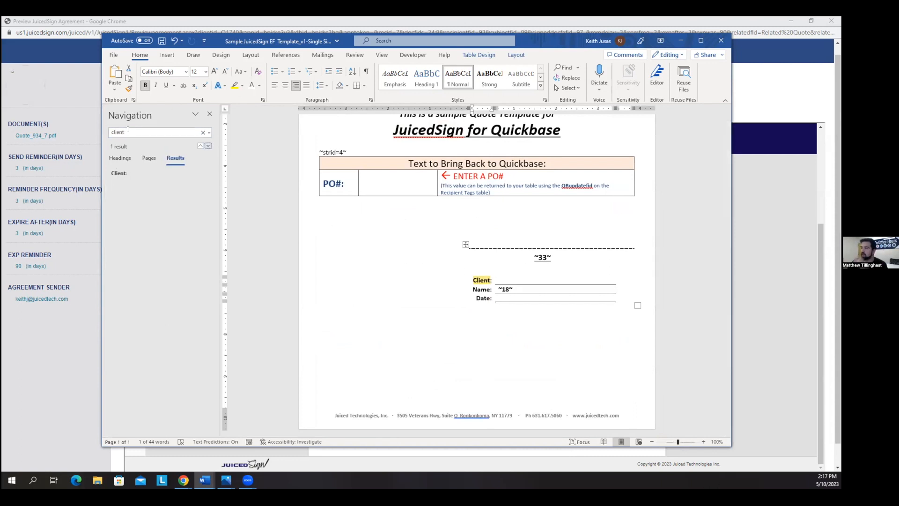
left_click(117, 132)
type("this")
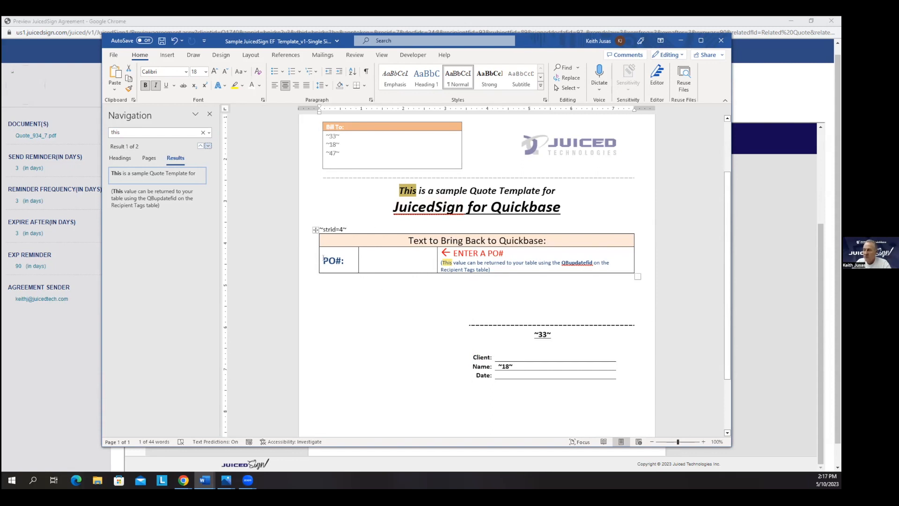
left_click(319, 259)
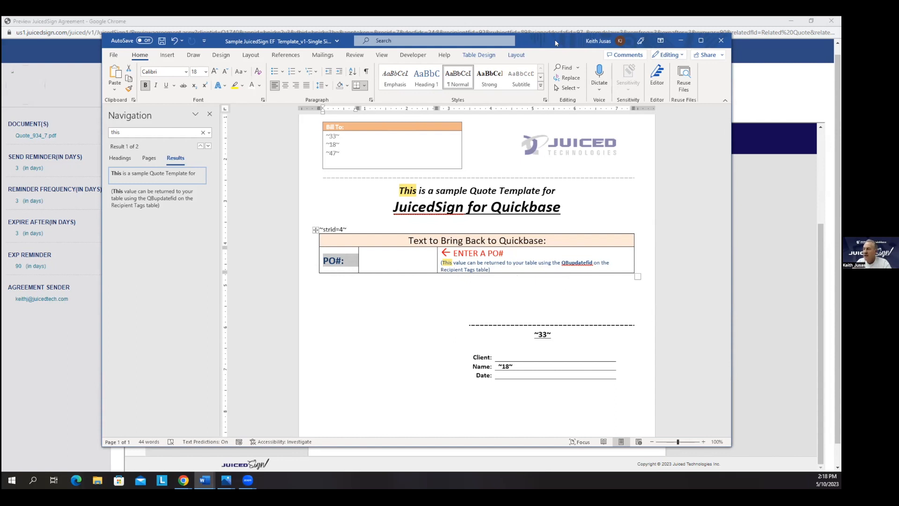
left_click(342, 262)
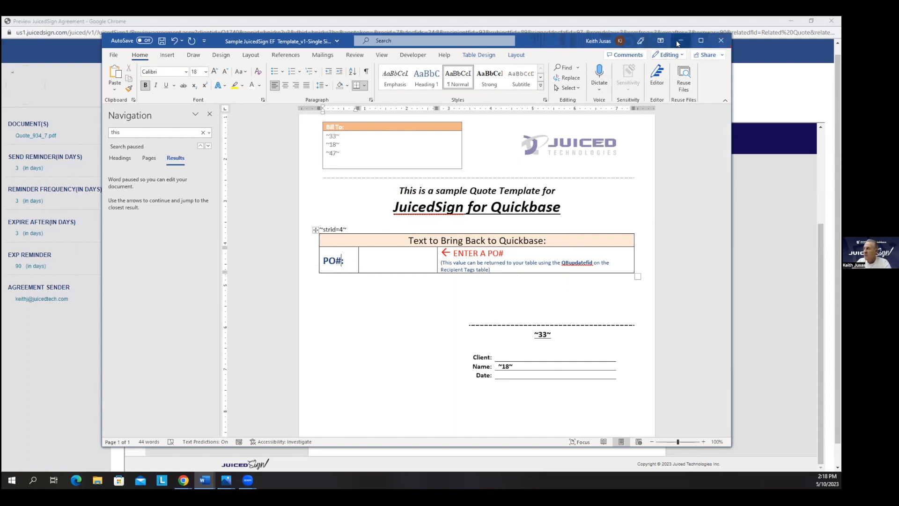
Step: Leave the Word template, close the agreement preview, and send the Test JuicedSign quote's agreement to JuicedSign for signature
left_click(680, 41)
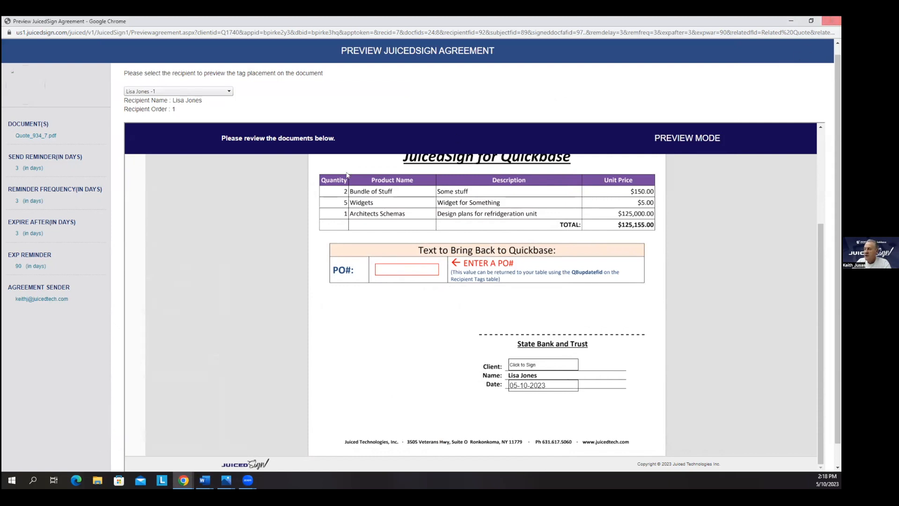
left_click(829, 22)
left_click(84, 171)
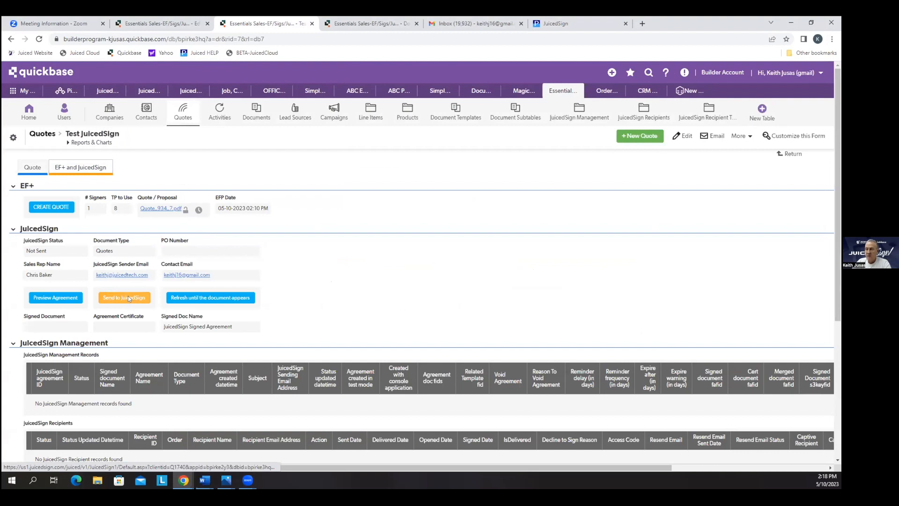
left_click(127, 298)
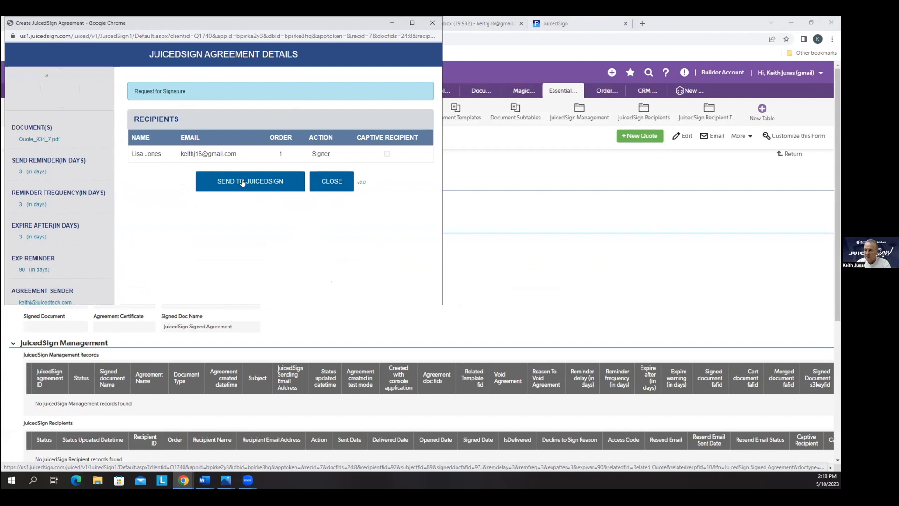
left_click(259, 182)
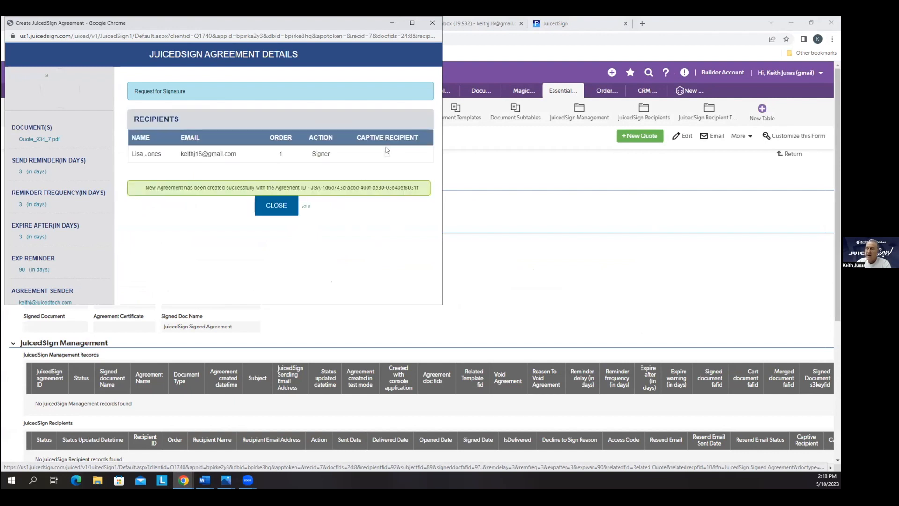
left_click(276, 207)
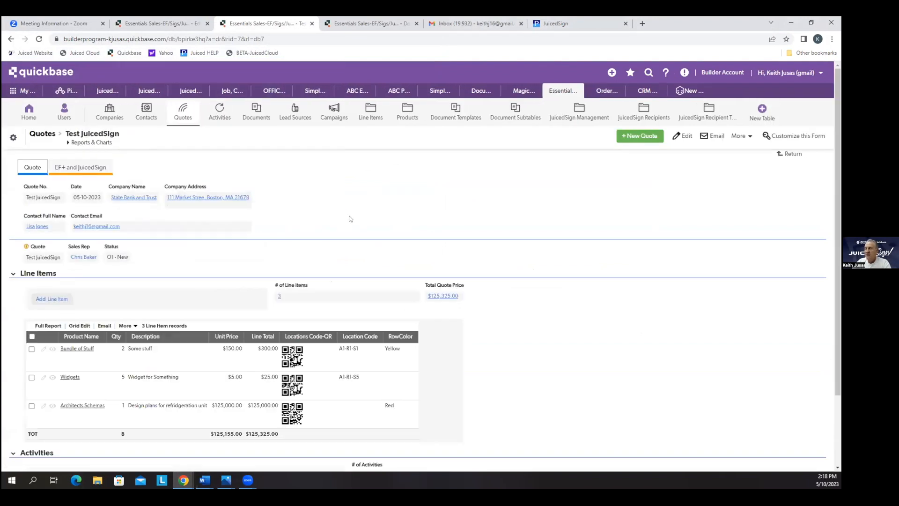
Step: Examine the quote's JuicedSign Management and JuicedSign Recipients records for the sent agreement
left_click(80, 167)
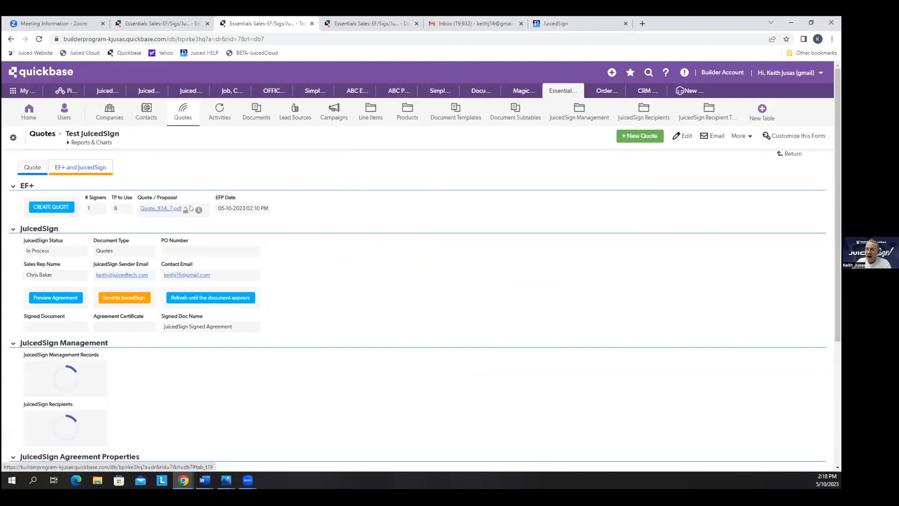
scroll(591, 315, "down", 3)
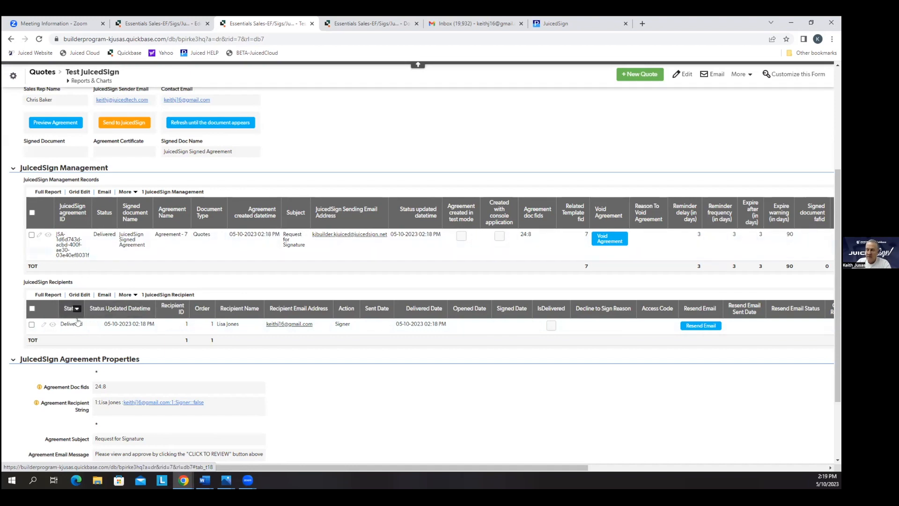
Step: Open the Request for Signature e-mail in Gmail, open its document for review, and agree to the terms and electronic signatures
left_click(485, 24)
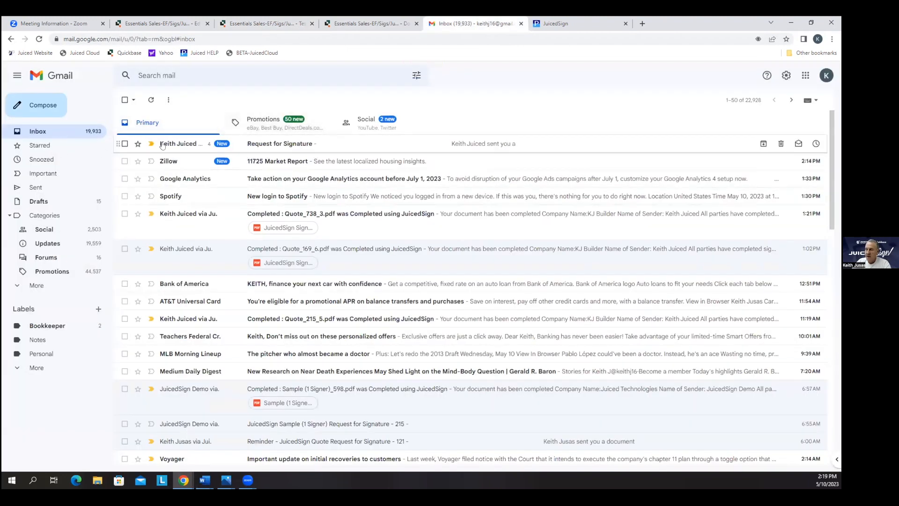
left_click(262, 146)
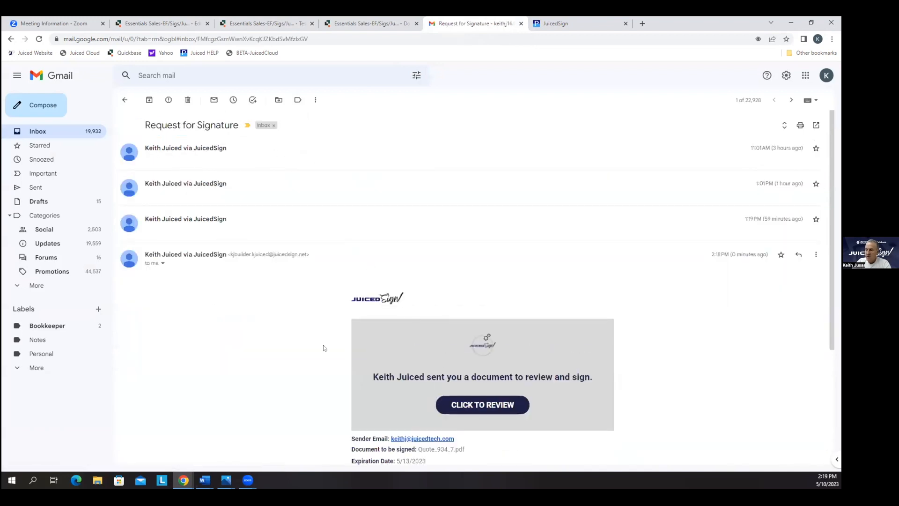
left_click(480, 405)
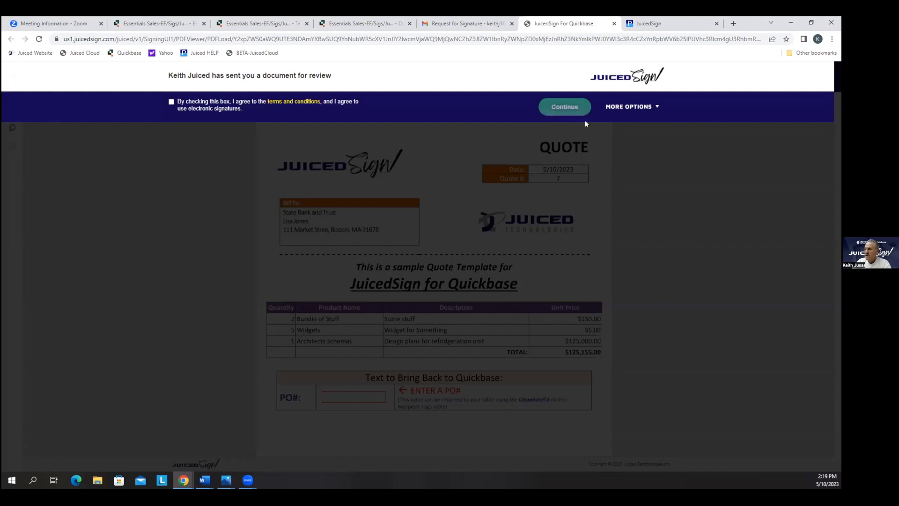
left_click(172, 102)
left_click(560, 109)
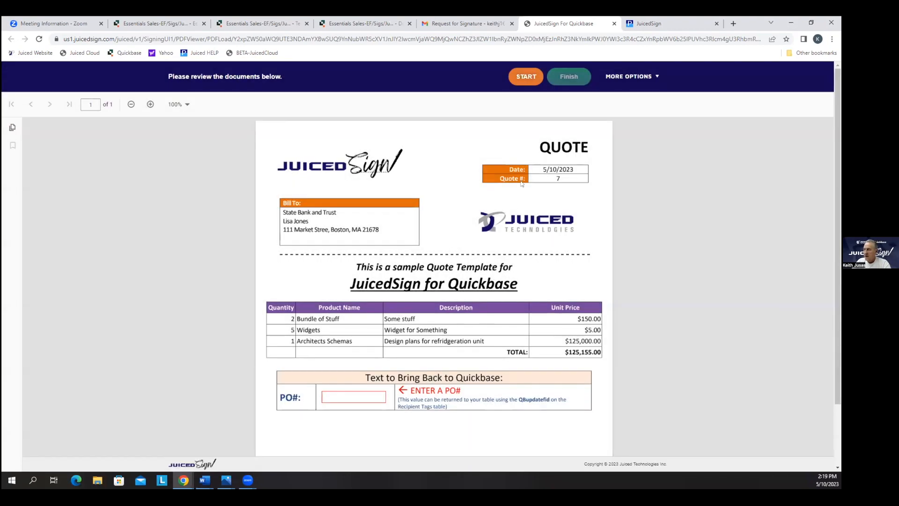
Step: Start the signing process and fill in the purchase order number in the document's PO# field
left_click(524, 76)
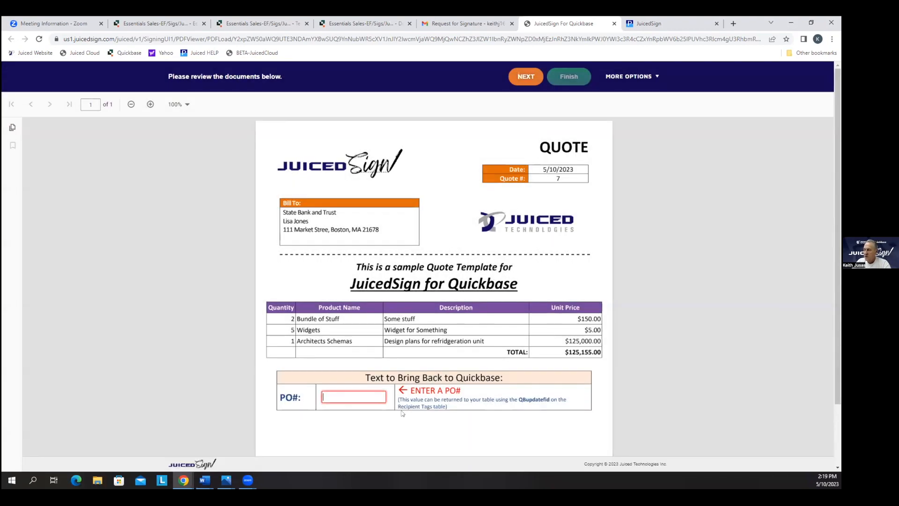
left_click(344, 399)
type("12345")
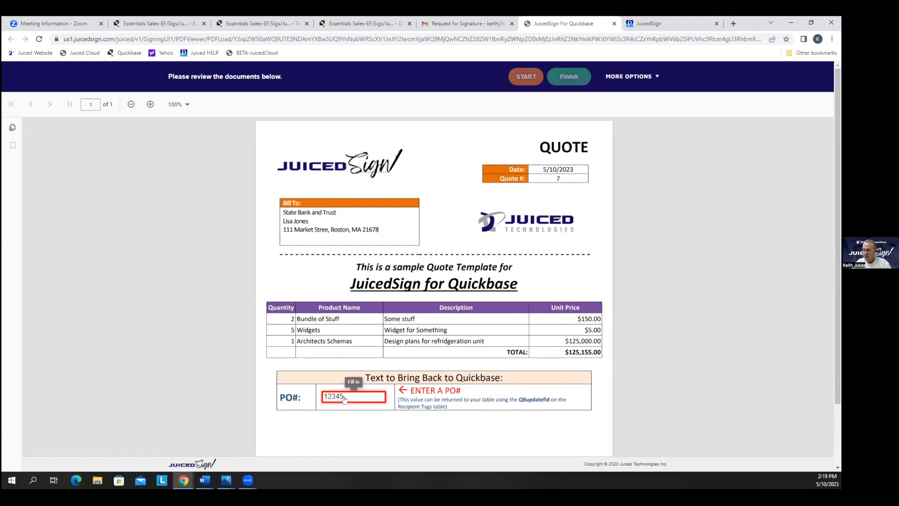
Step: Sign the Client field with the second signature style, finish the agreement, and close the success page
scroll(344, 397, "down", 2)
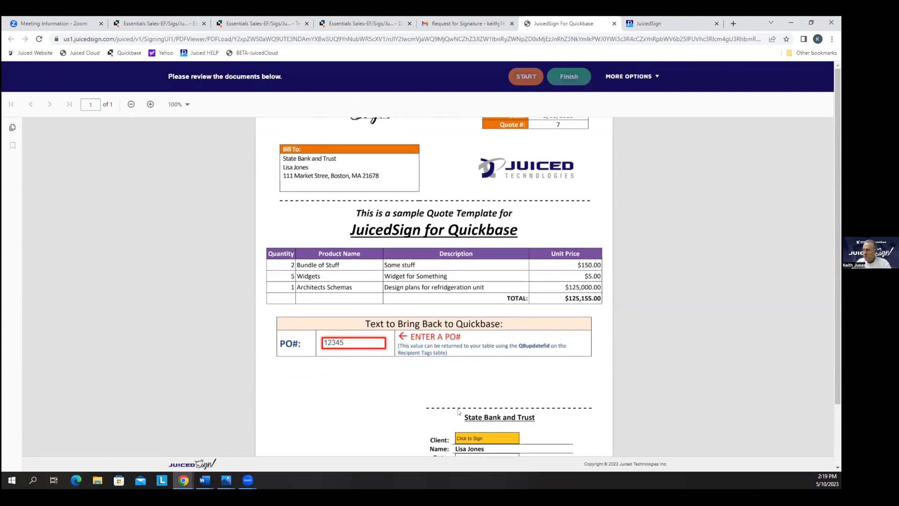
scroll(550, 384, "down", 1)
left_click(474, 364)
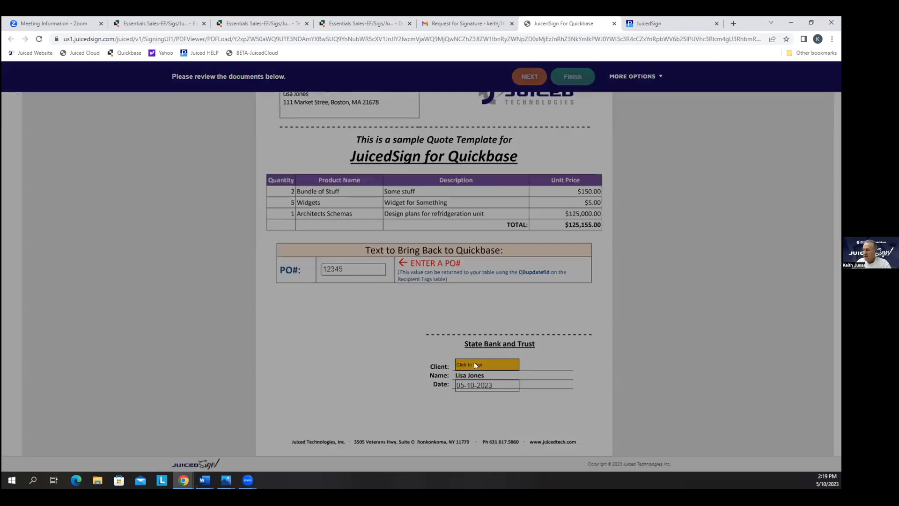
left_click(283, 266)
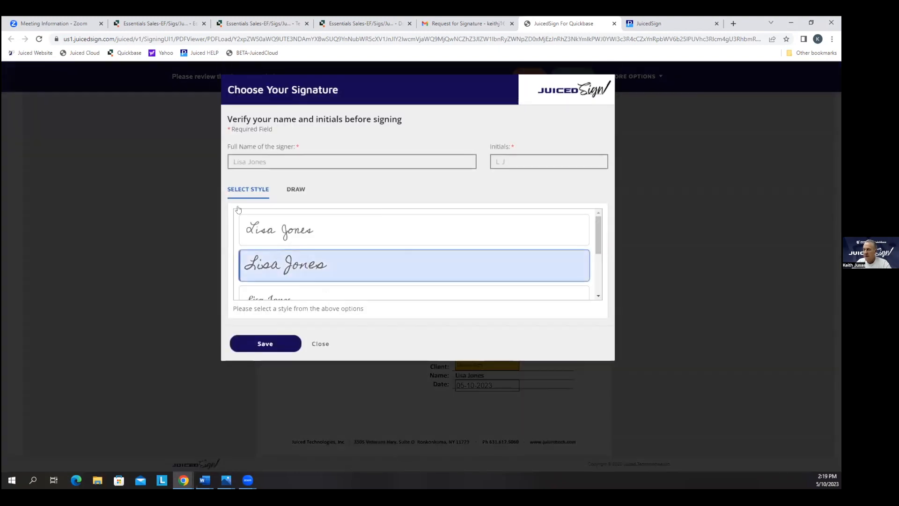
left_click(270, 344)
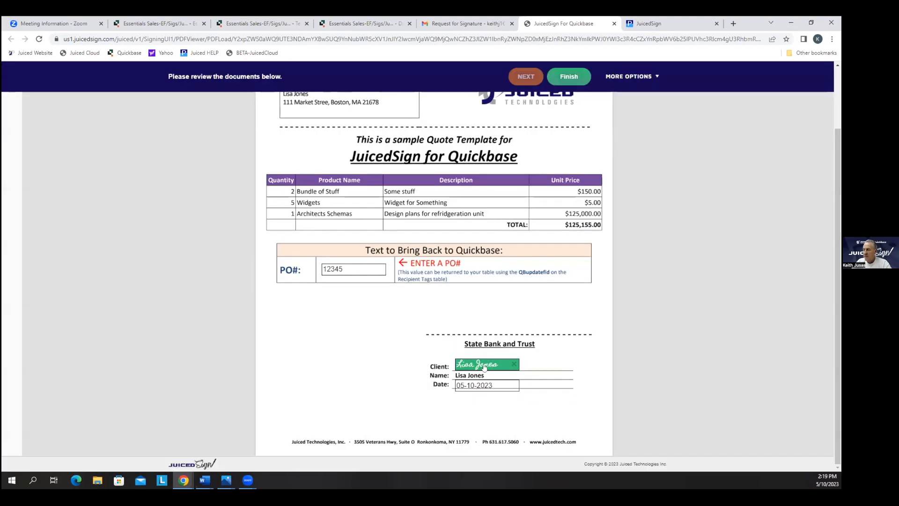
left_click(569, 76)
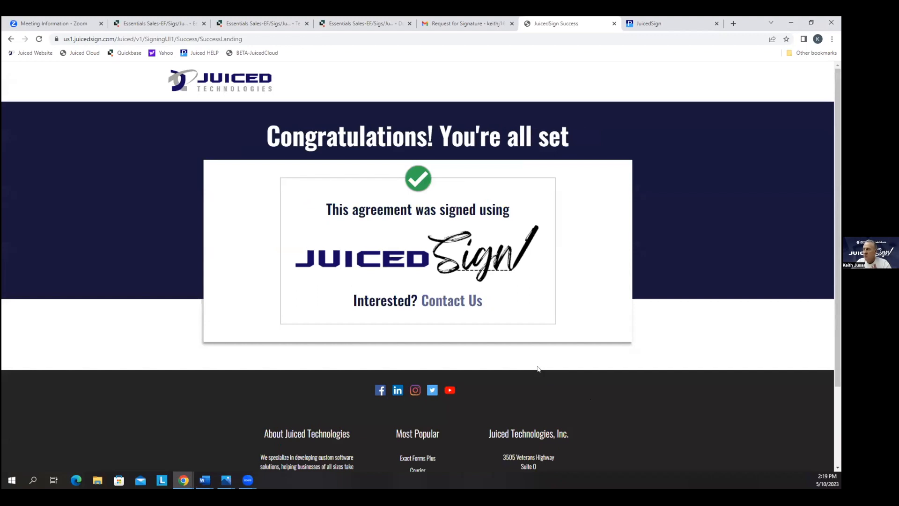
left_click(614, 23)
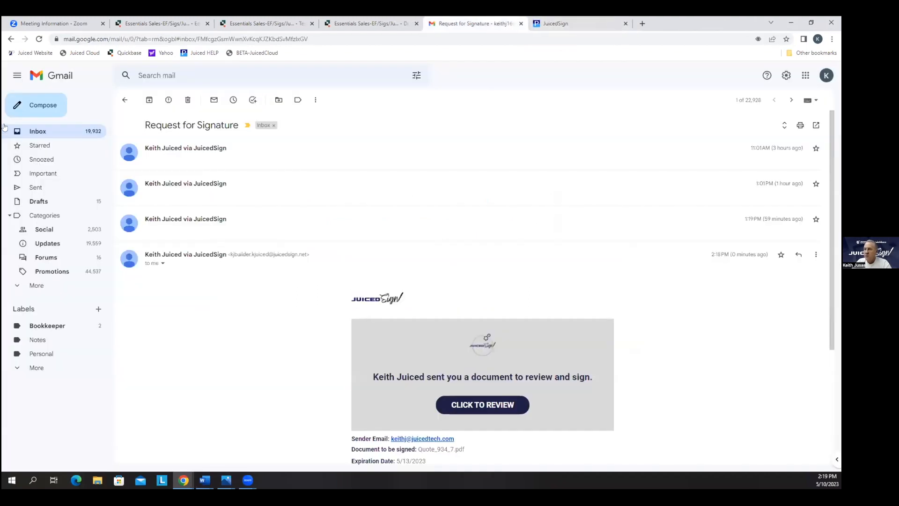
Step: Check the Gmail inbox, switch to Quickbase, and refresh the Test JuicedSign quote to examine its EF+ and JuicedSign details
left_click(38, 131)
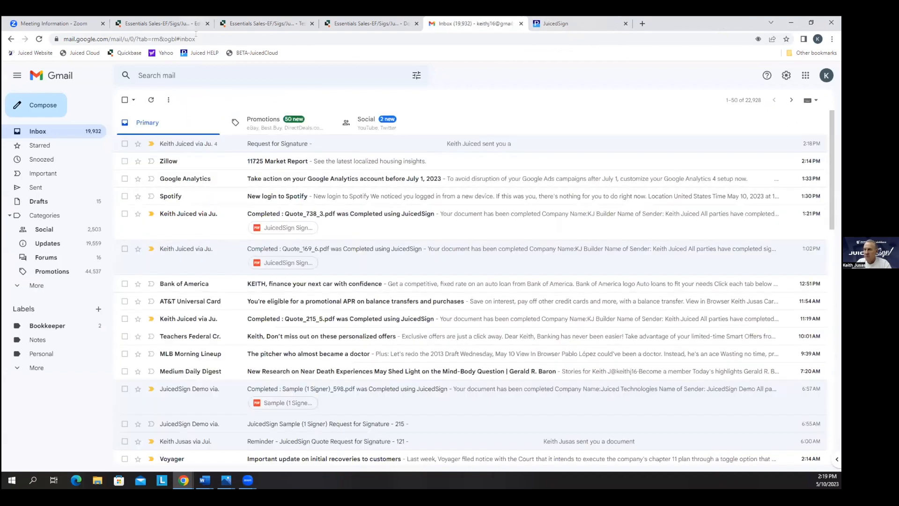
left_click(162, 23)
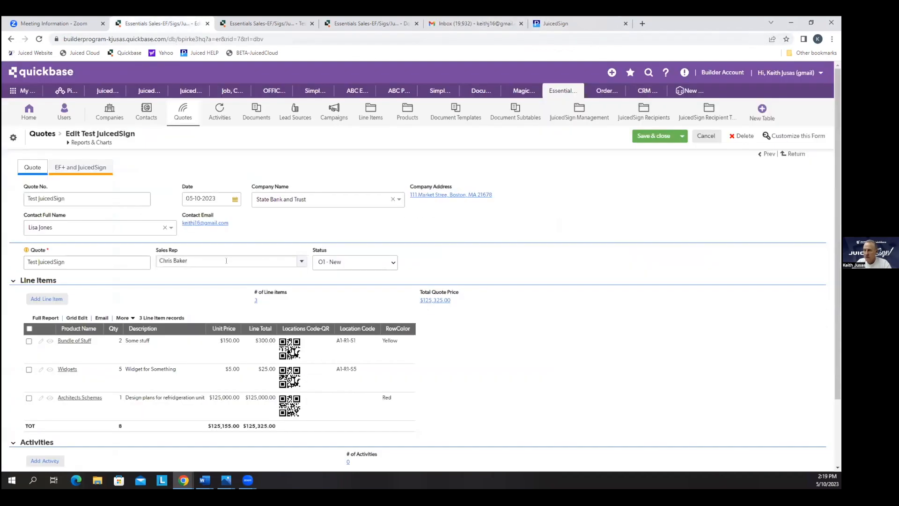
left_click(81, 168)
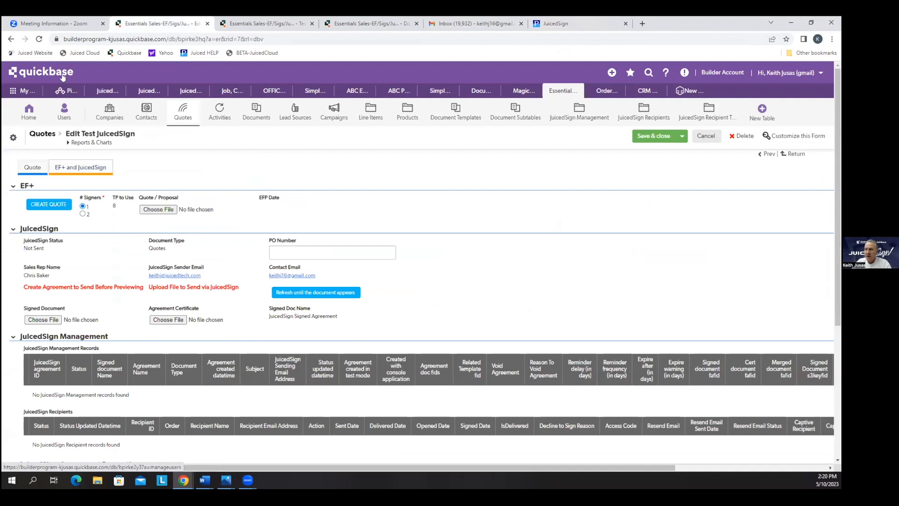
left_click(309, 293)
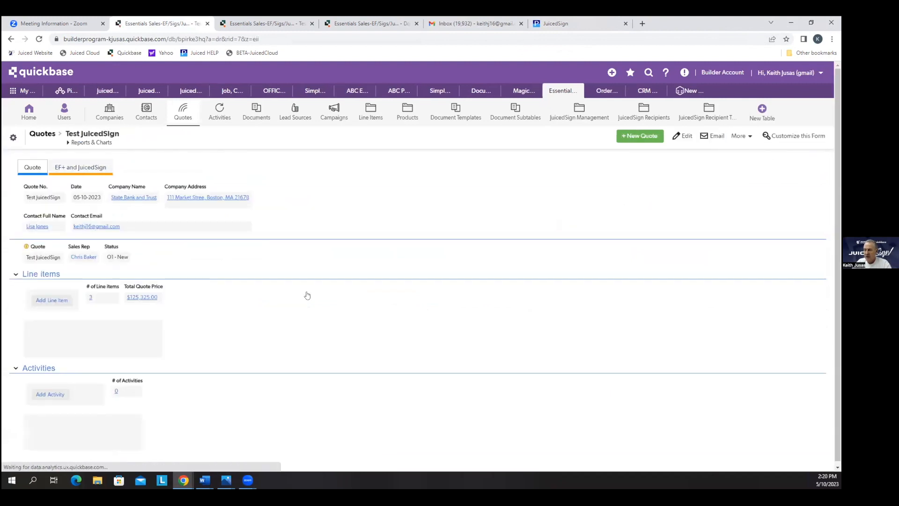
left_click(95, 168)
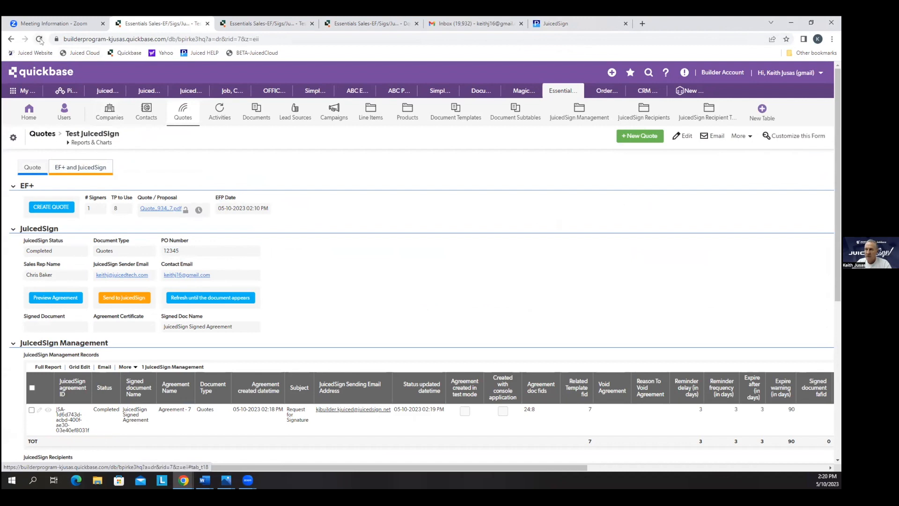
left_click(39, 38)
left_click(72, 167)
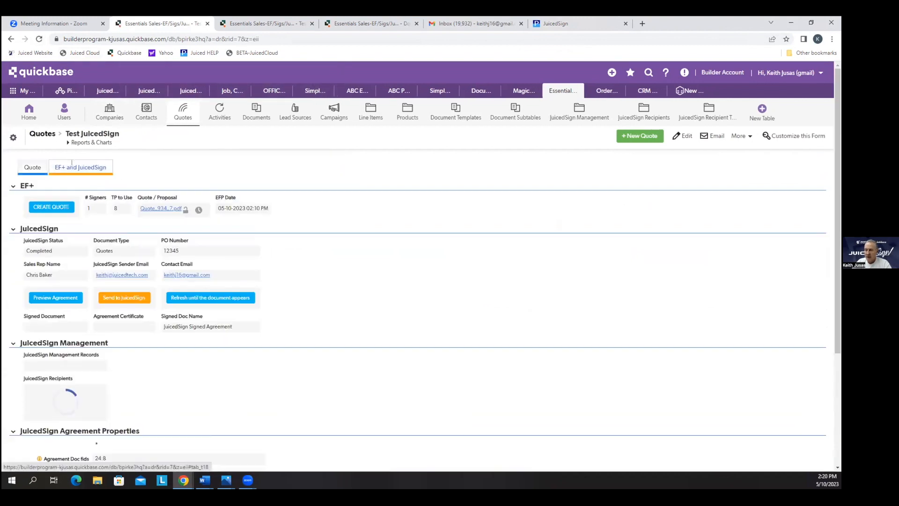
Step: View the quote's line items, return to its EF+ and JuicedSign details, and highlight the PO Number value
left_click(34, 164)
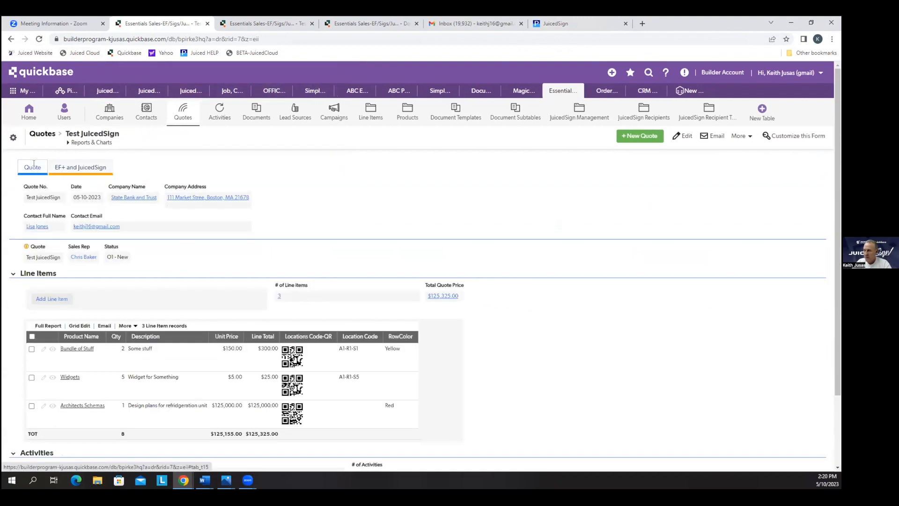
left_click(90, 167)
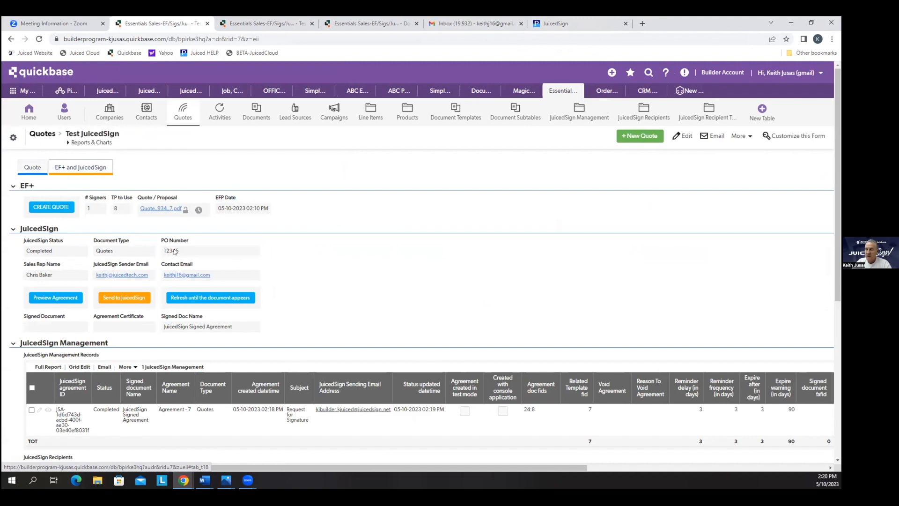
left_click_drag(184, 251, 165, 250)
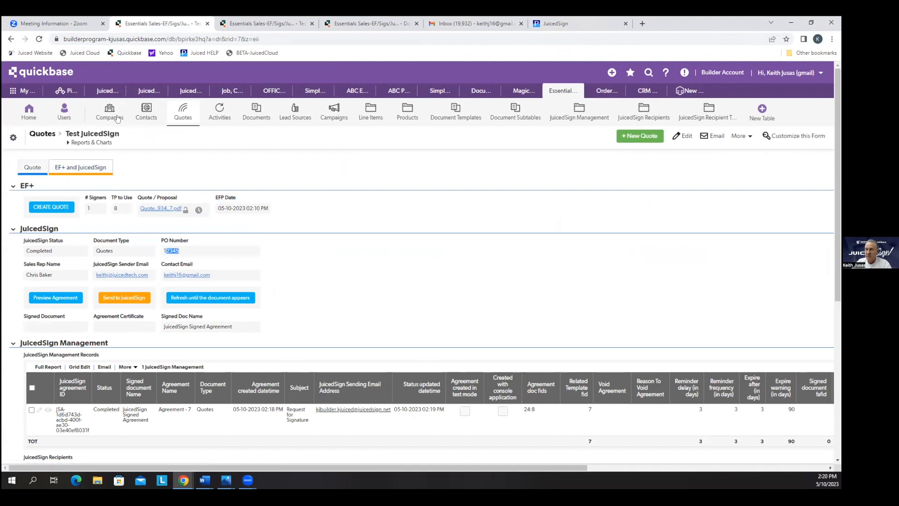
Step: Reopen the Test JuicedSign quote from the Quotes list and open its signed document from the EF+ and JuicedSign details
left_click(182, 117)
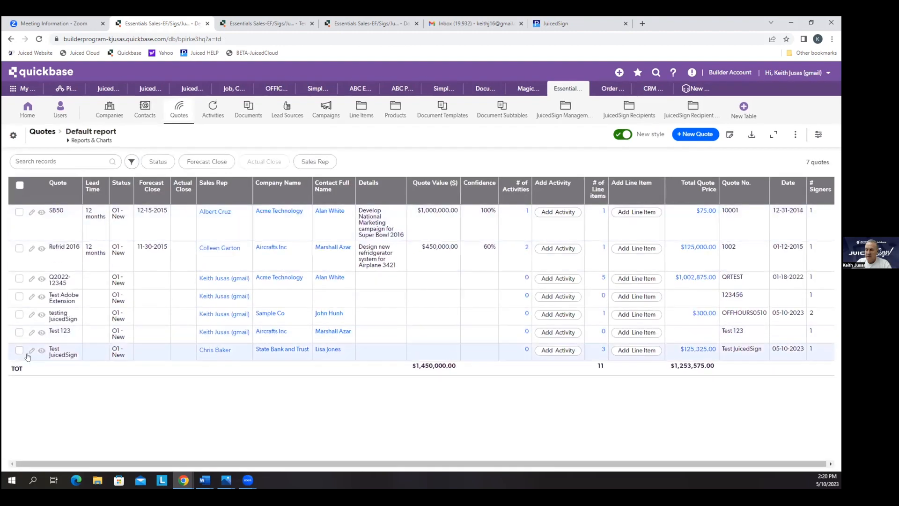
left_click(41, 350)
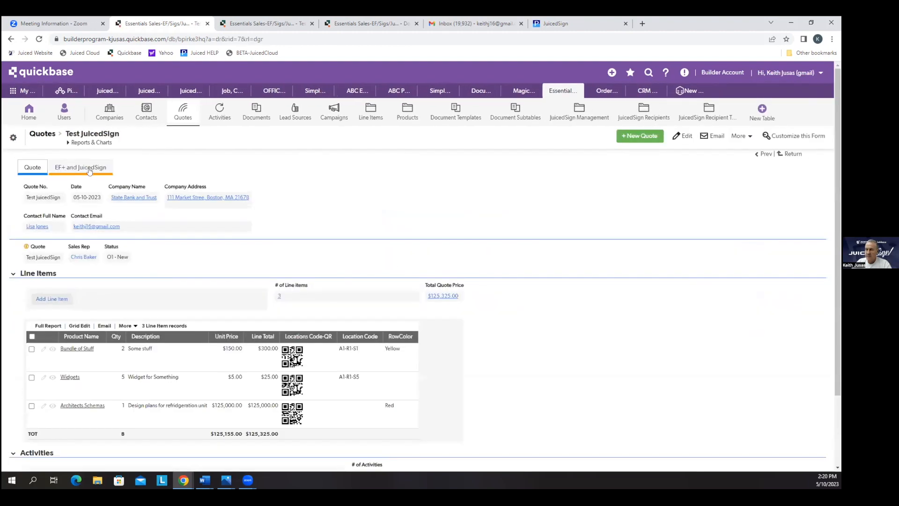
left_click(81, 167)
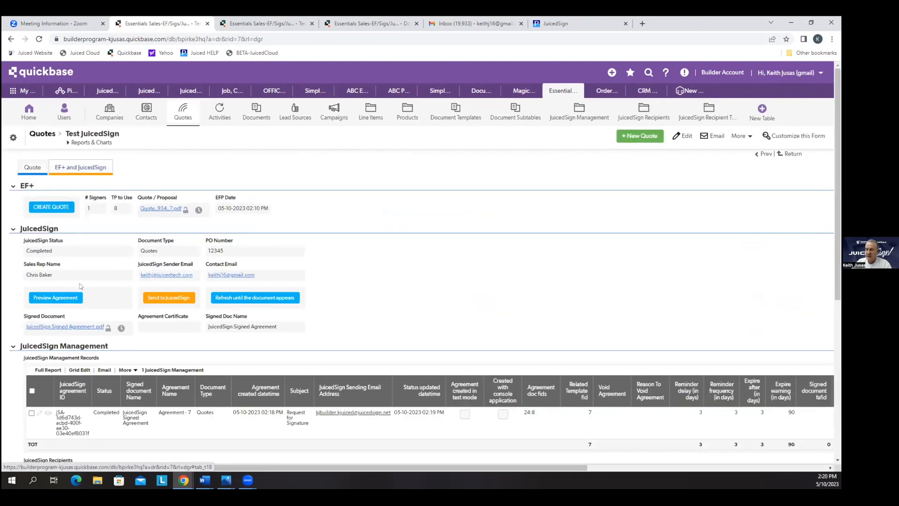
left_click(70, 327)
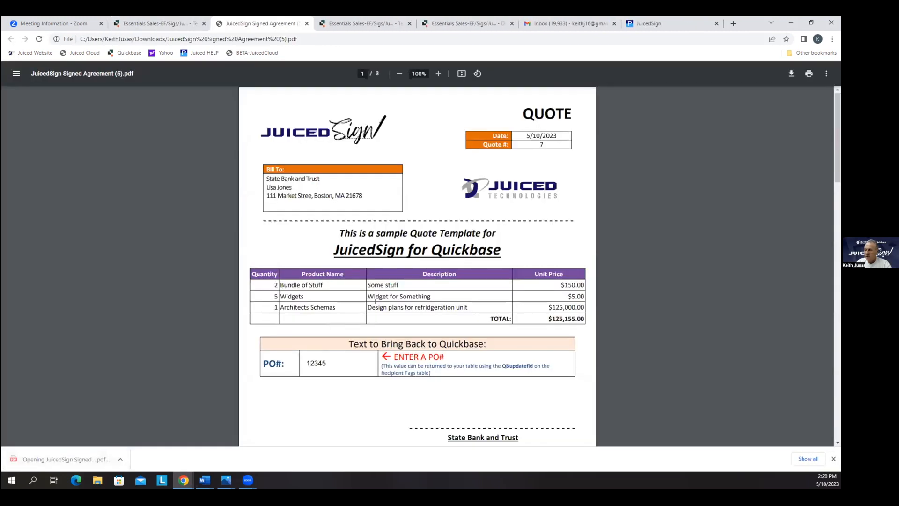
Step: Review the signed agreement's PO# and client signature, the recipient's IP address and adopted signature on the certificate, and the terms page
double_click(323, 363)
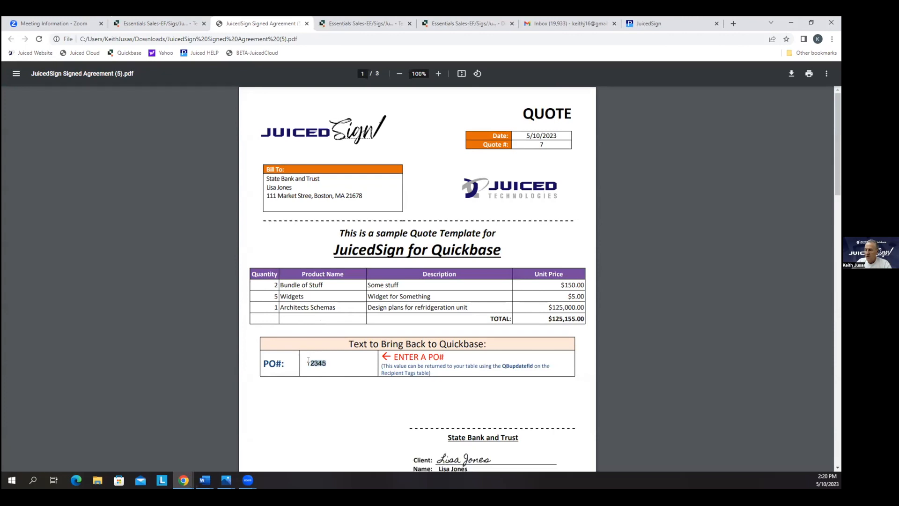
scroll(442, 302, "down", 4)
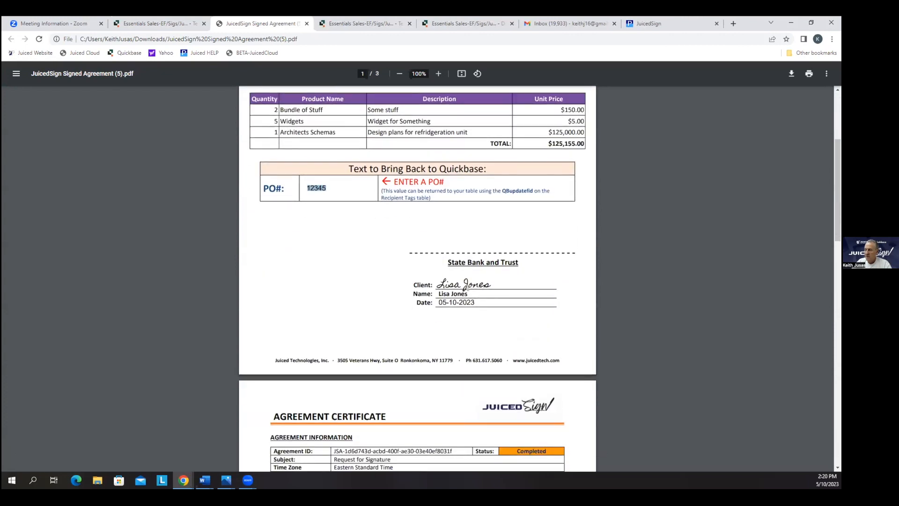
scroll(473, 309, "down", 7)
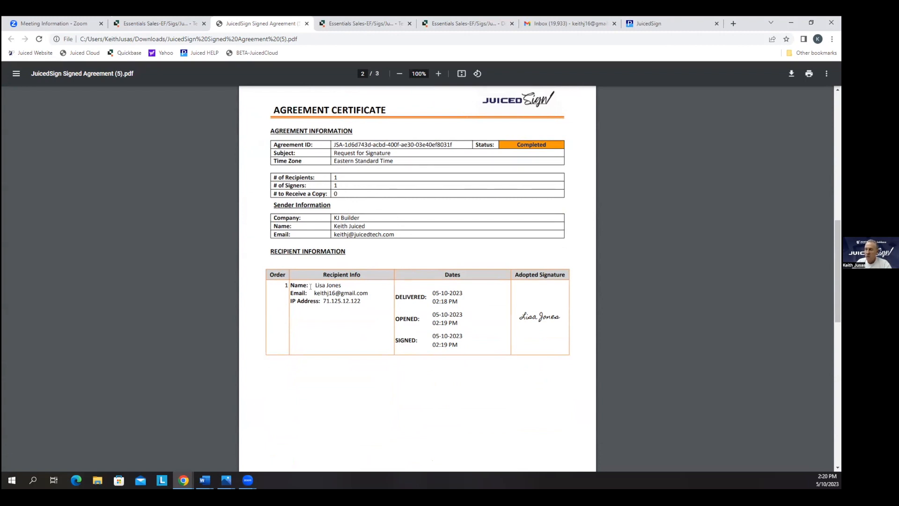
left_click_drag(358, 300, 322, 301)
left_click_drag(555, 317, 519, 317)
scroll(425, 292, "down", 1)
scroll(425, 293, "down", 5)
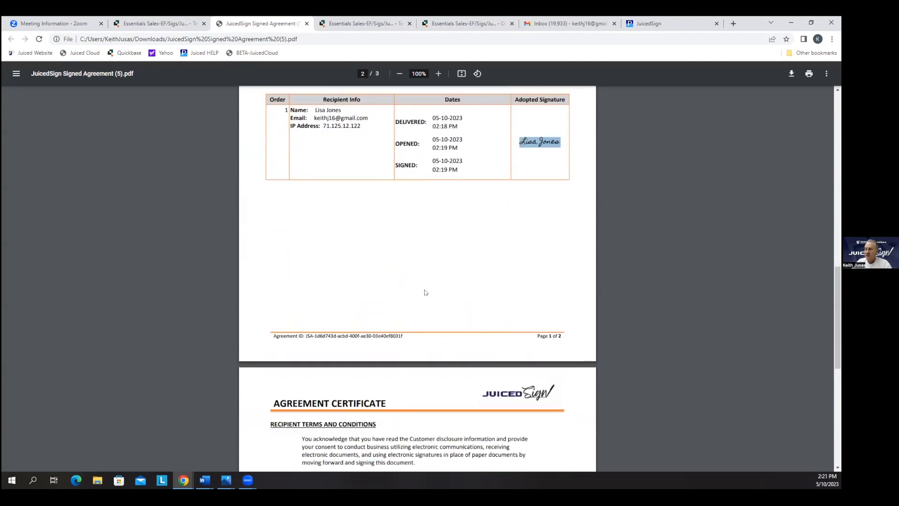
scroll(425, 292, "down", 1)
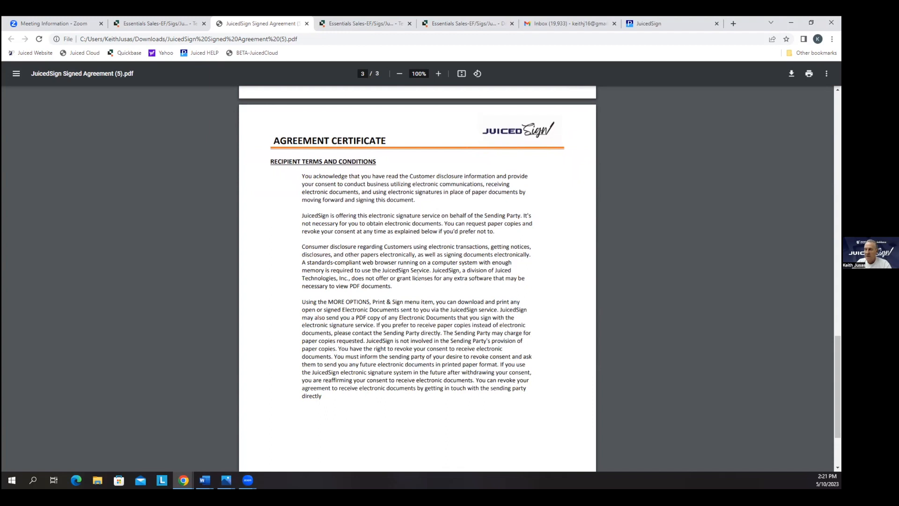
Step: Go back through the signed agreement to compare the signed quote page with the start of its Agreement Certificate
scroll(418, 280, "up", 4)
scroll(418, 279, "up", 8)
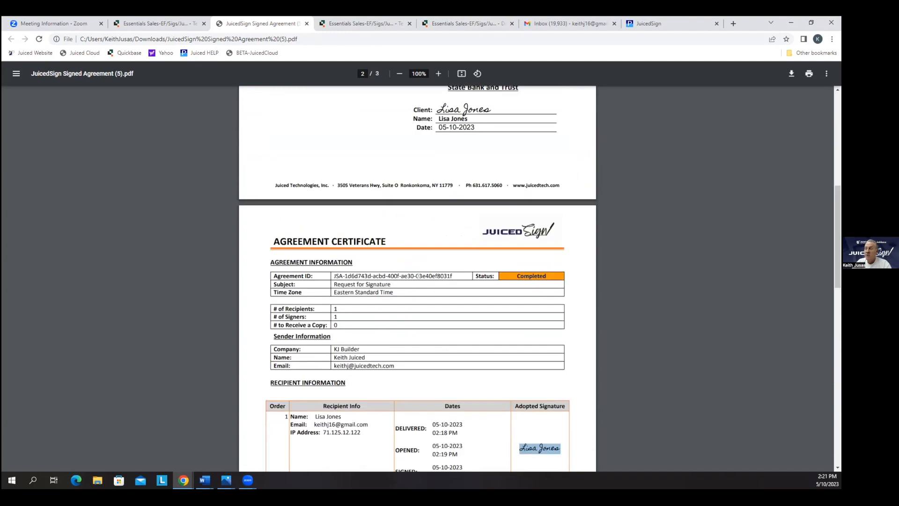
scroll(346, 316, "up", 5)
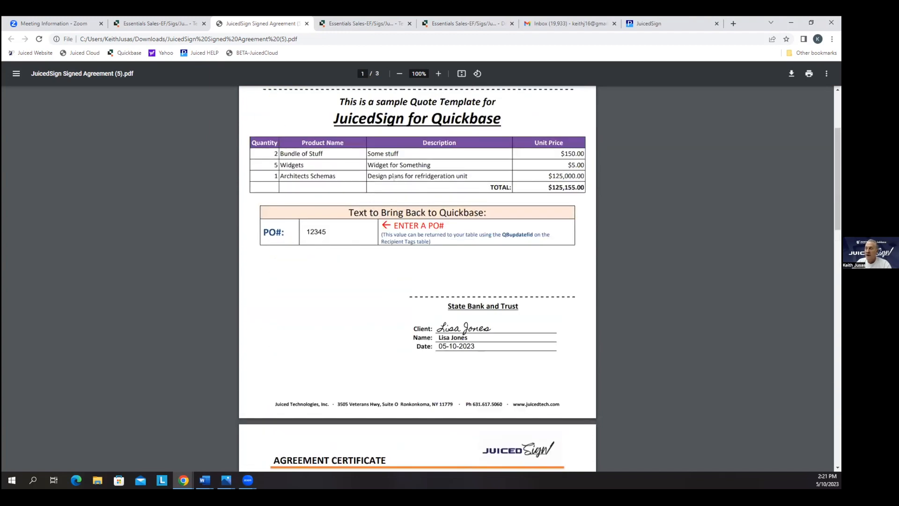
scroll(397, 282, "down", 4)
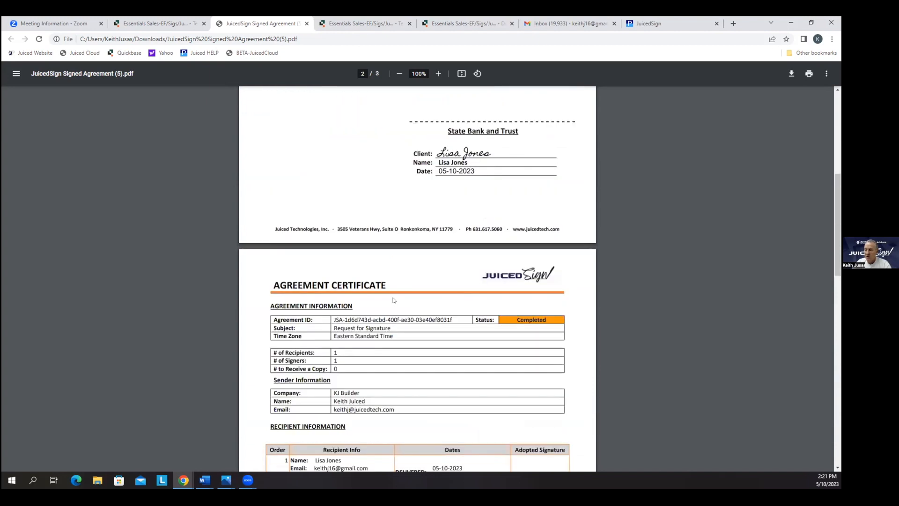
scroll(393, 322, "up", 4)
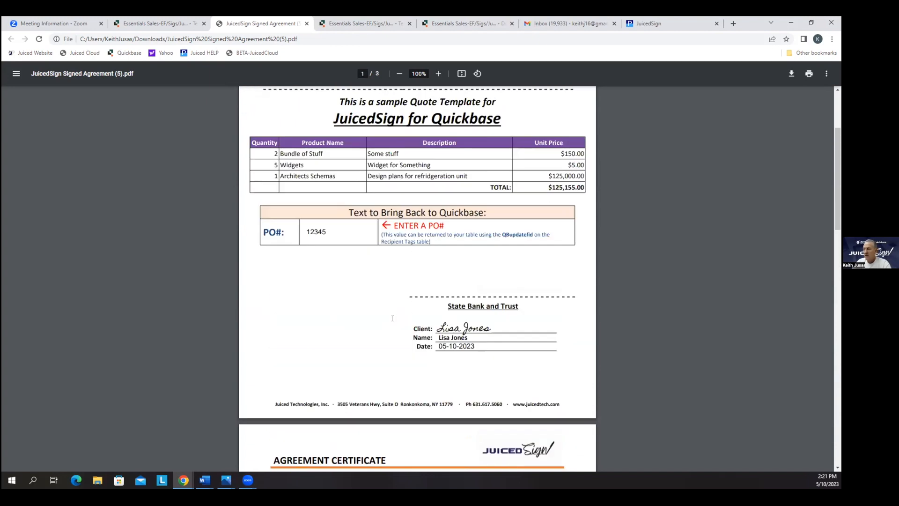
scroll(394, 322, "down", 4)
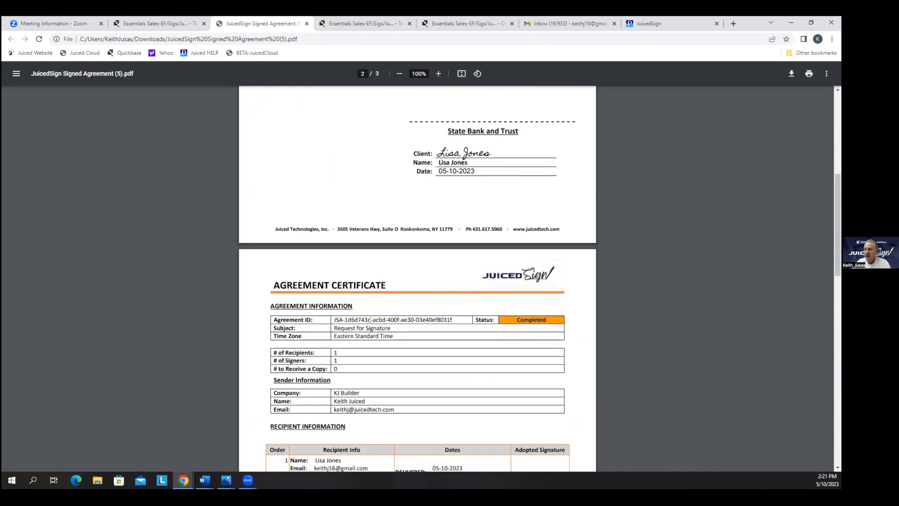
Step: Open the Quote_934_7.pdf completion email in Gmail and examine the attached JuicedSign Signed Agreement.pdf
left_click(547, 23)
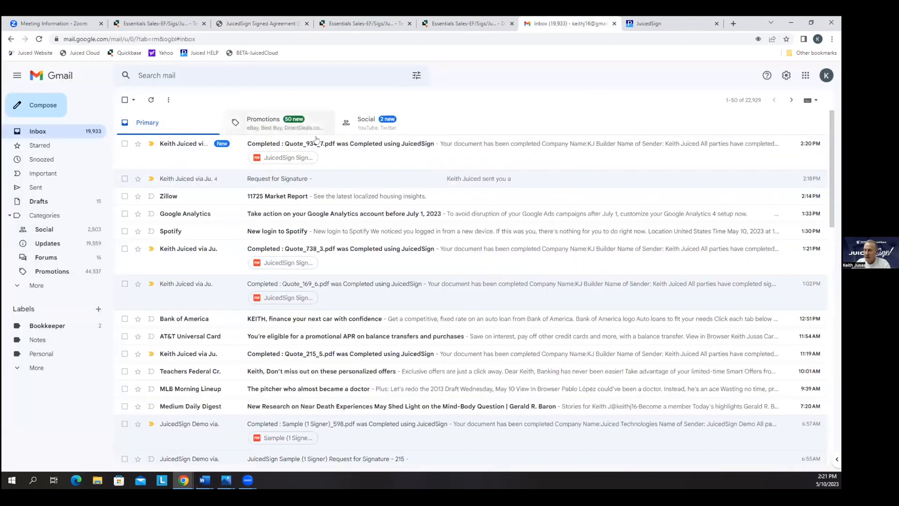
left_click(341, 147)
scroll(331, 200, "down", 3)
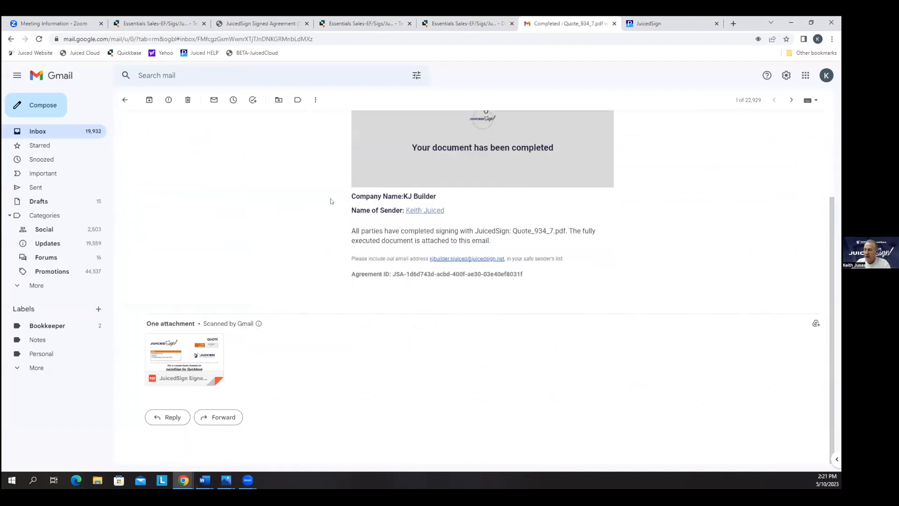
left_click(210, 359)
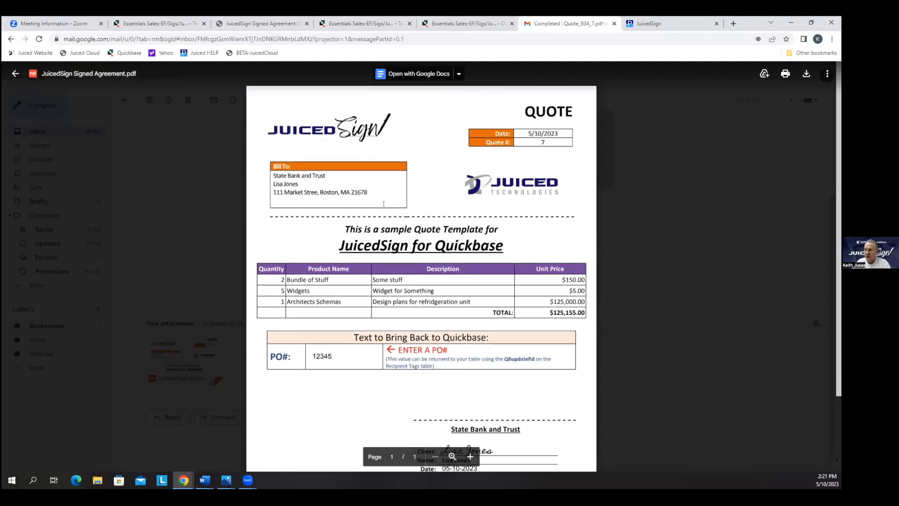
scroll(441, 239, "down", 2)
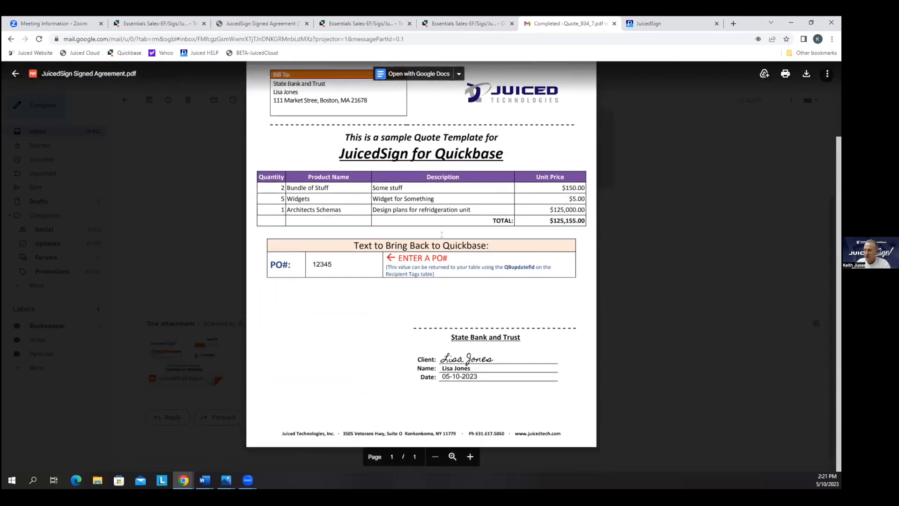
scroll(446, 239, "up", 2)
scroll(449, 240, "down", 2)
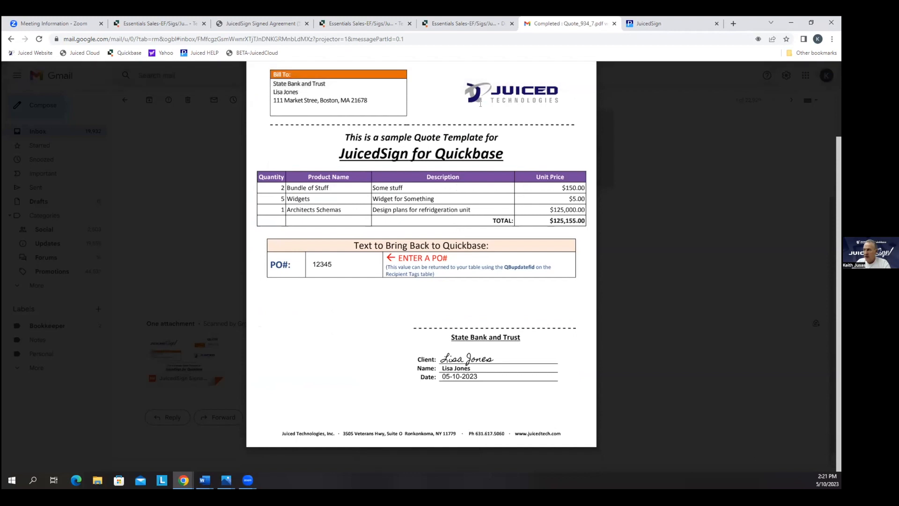
Step: Close the downloaded signed agreement and return to the Test JuicedSign quote in Quickbase
left_click(468, 24)
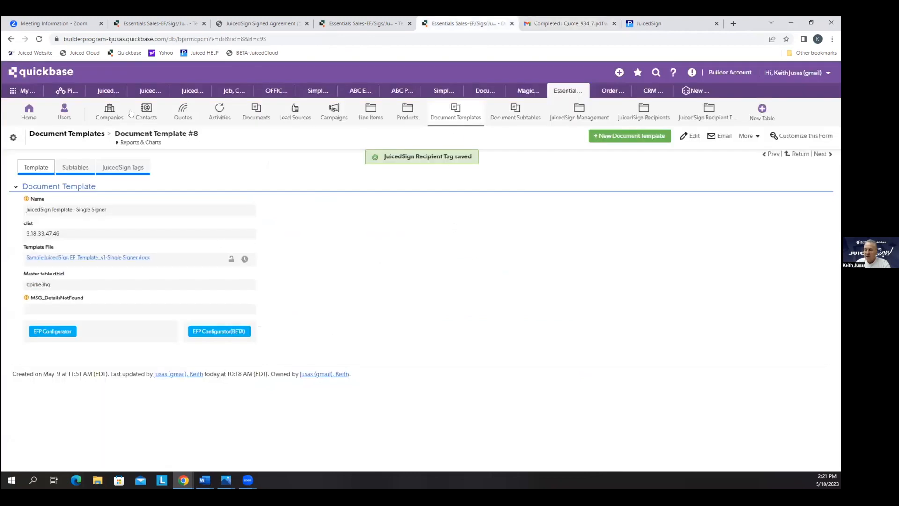
left_click(253, 23)
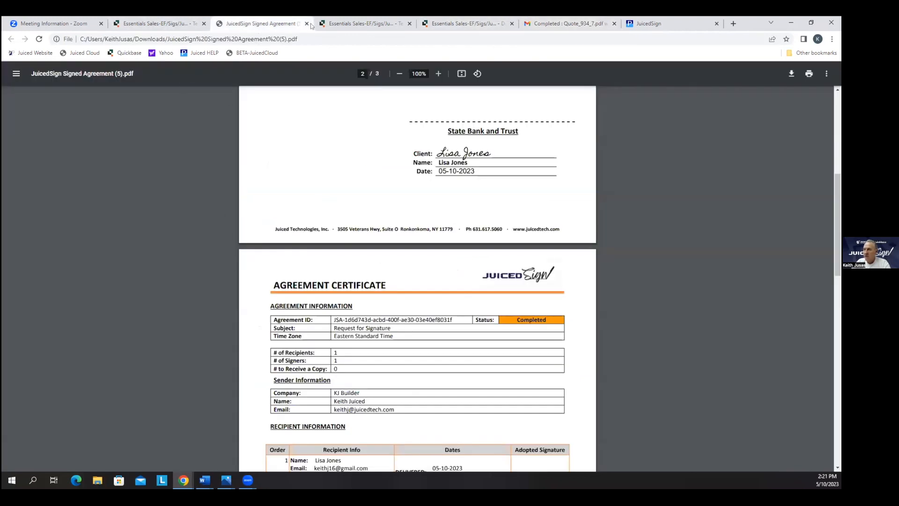
left_click(323, 24)
left_click(184, 27)
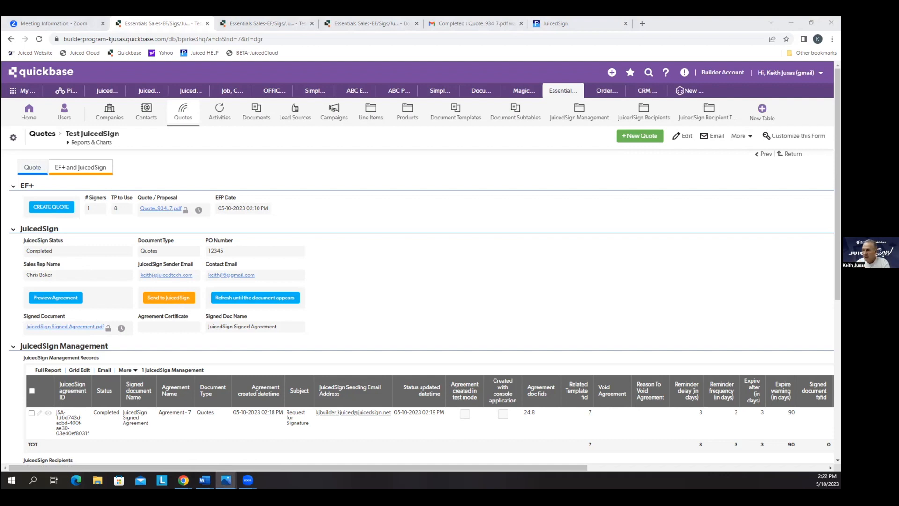
Step: Show the JuicedSign Setup images for both signers, clear them from view, and examine the quote's recipient and agreement properties
left_click(227, 480)
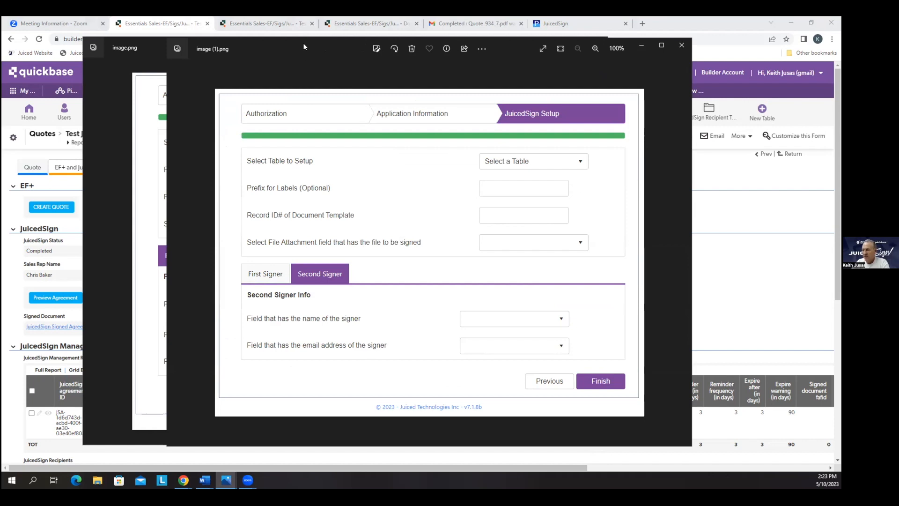
left_click(682, 46)
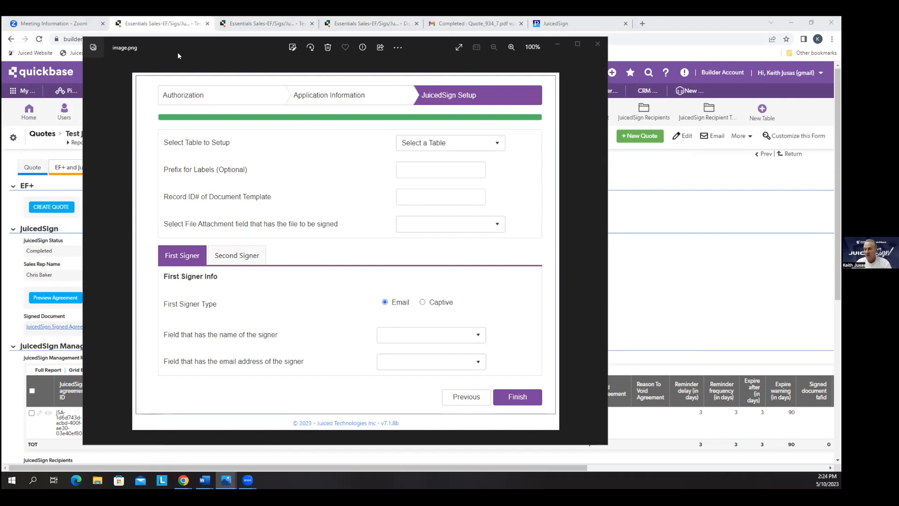
left_click_drag(180, 45, 1, 56)
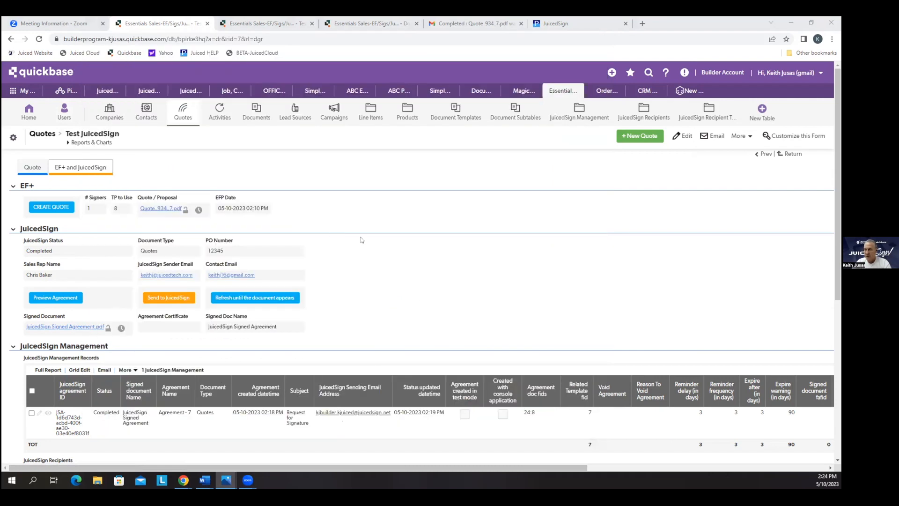
scroll(482, 225, "down", 3)
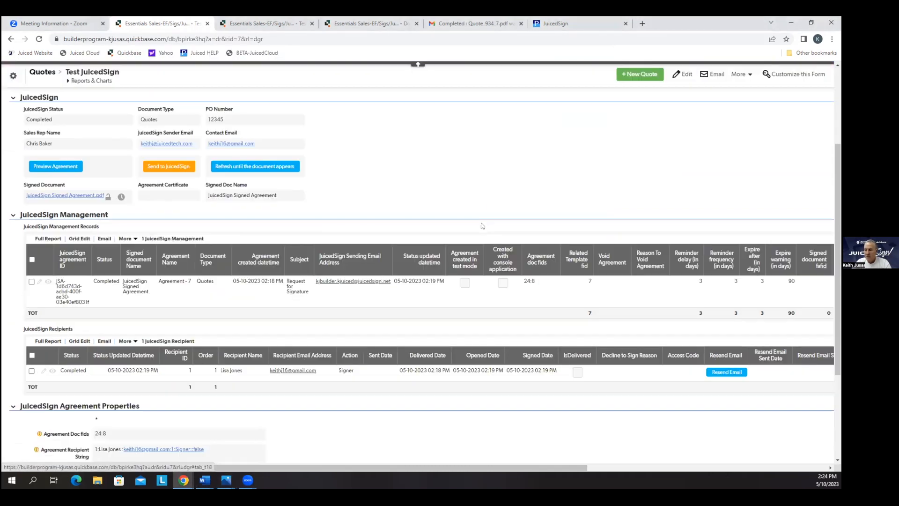
scroll(482, 225, "down", 3)
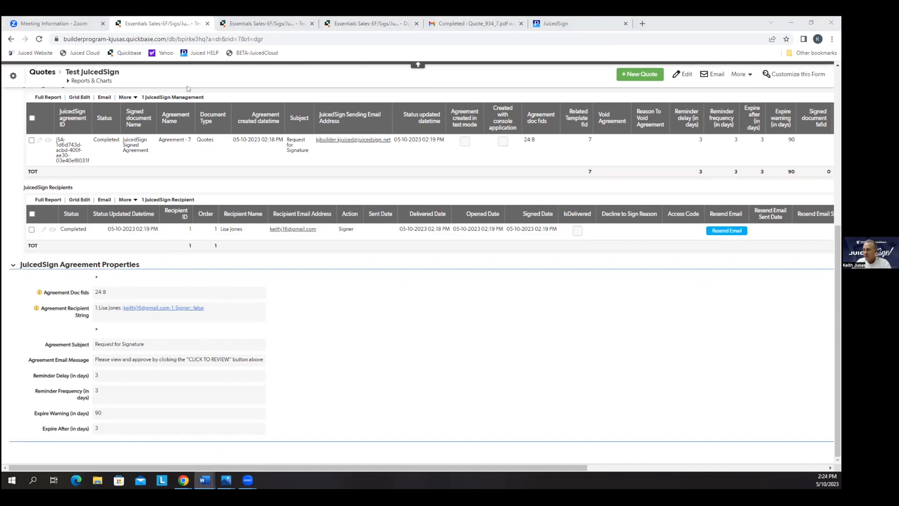
Step: Bring up the Two Signers template in Word, highlight its Sales Exec signature line, and minimize the document
left_click(205, 480)
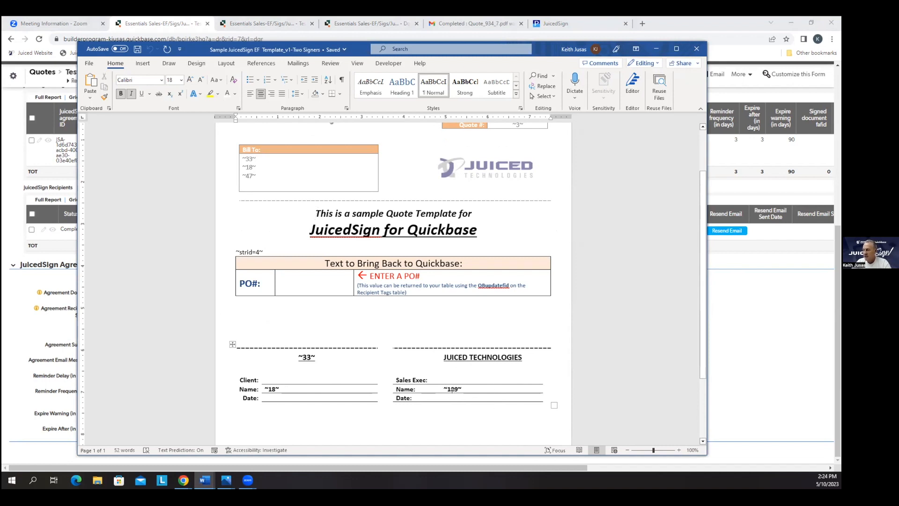
left_click_drag(439, 380, 396, 379)
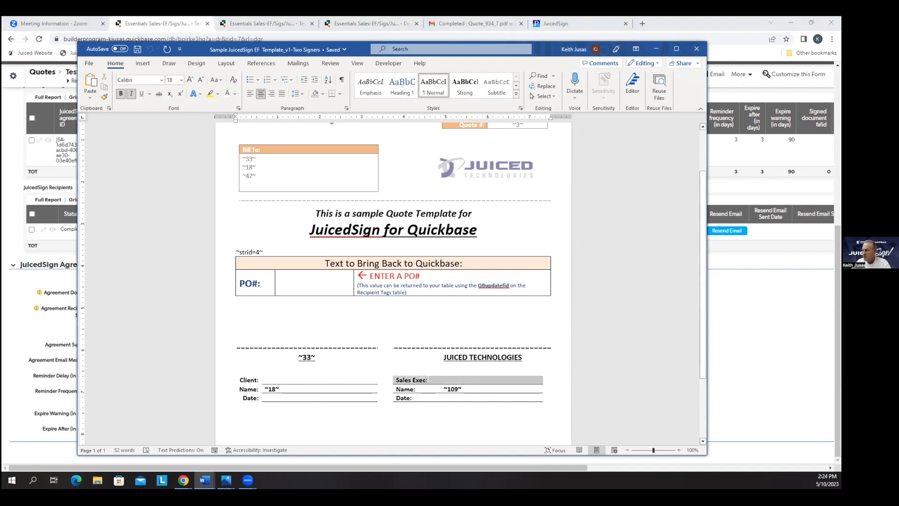
left_click(235, 93)
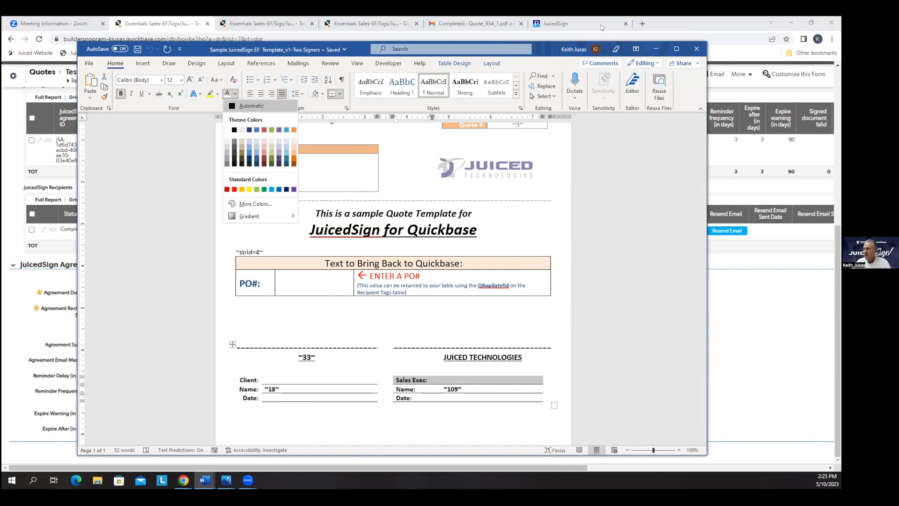
left_click(657, 50)
left_click(657, 50)
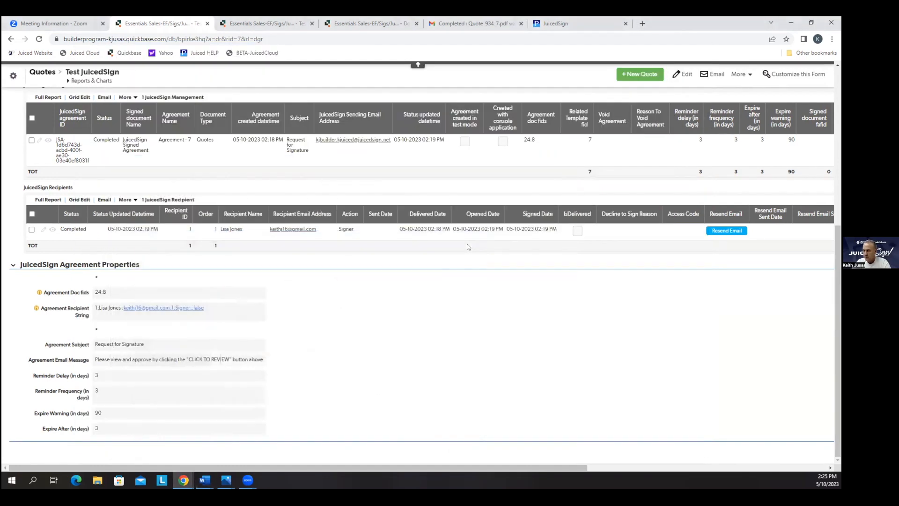
Step: Check the other open copy of the Test JuicedSign quote, and open the Document Templates list from it
left_click(264, 23)
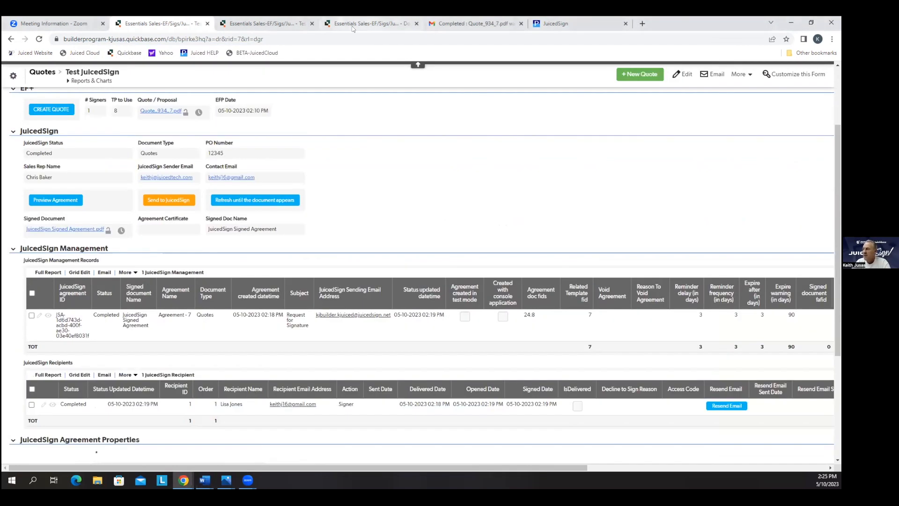
scroll(201, 307, "down", 2)
scroll(201, 307, "down", 2)
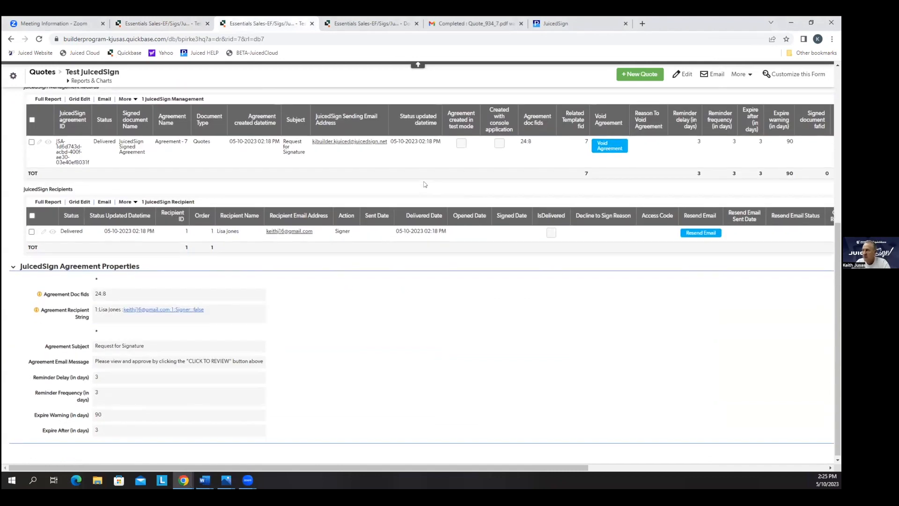
scroll(414, 150, "up", 6)
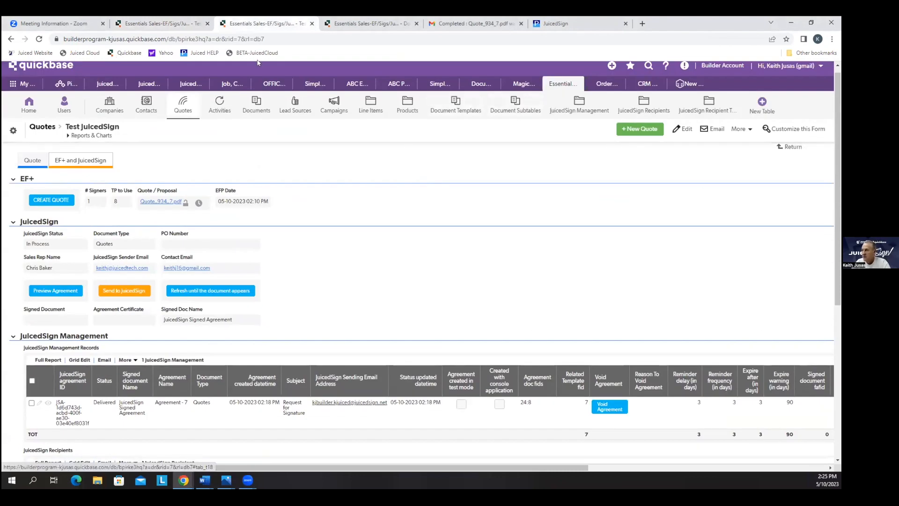
left_click(455, 103)
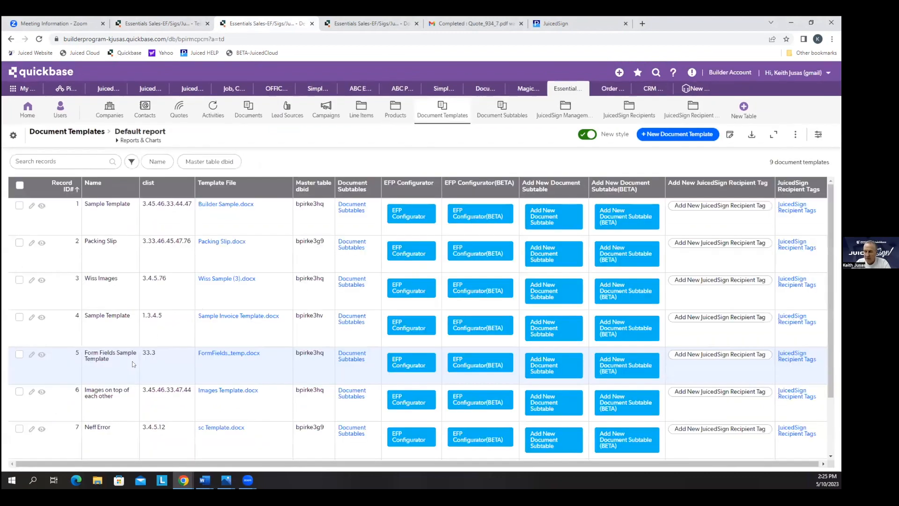
Step: Open the JuicedSign Template - Two Signers record for editing and show its JuicedSign recipient tags
scroll(132, 361, "down", 2)
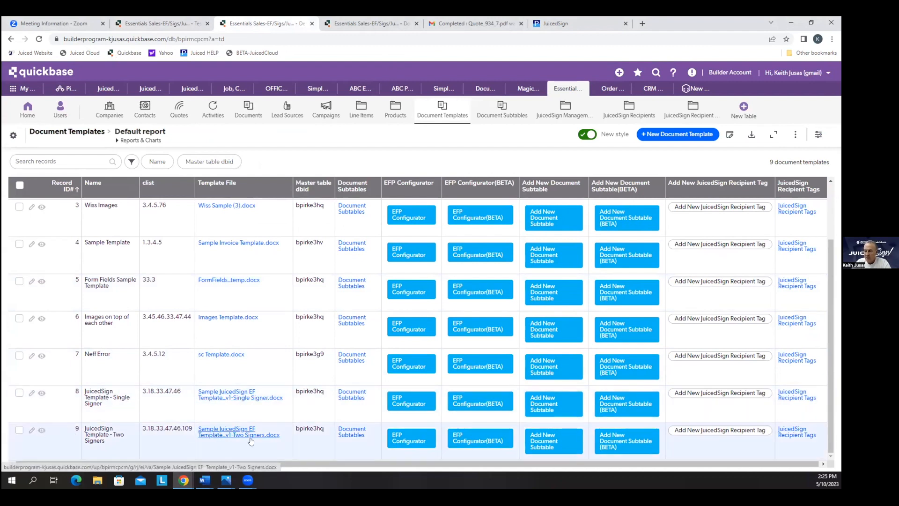
left_click(31, 430)
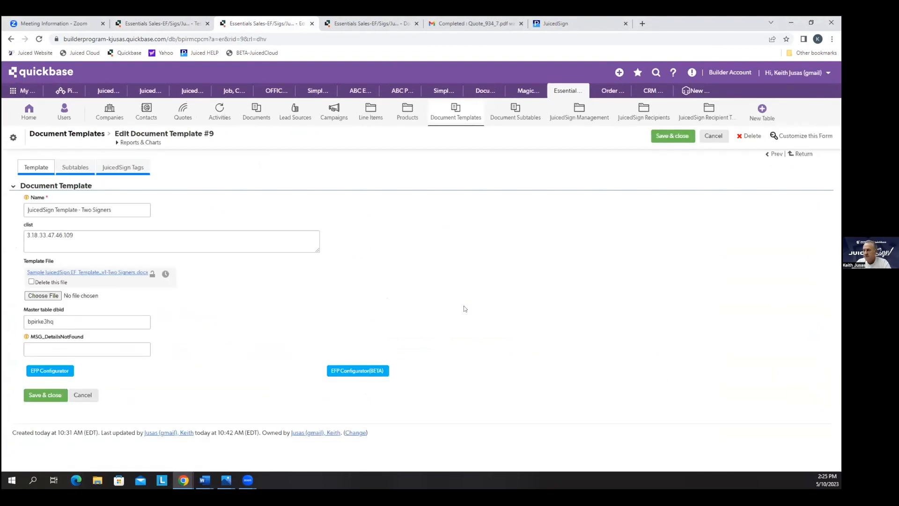
left_click(140, 167)
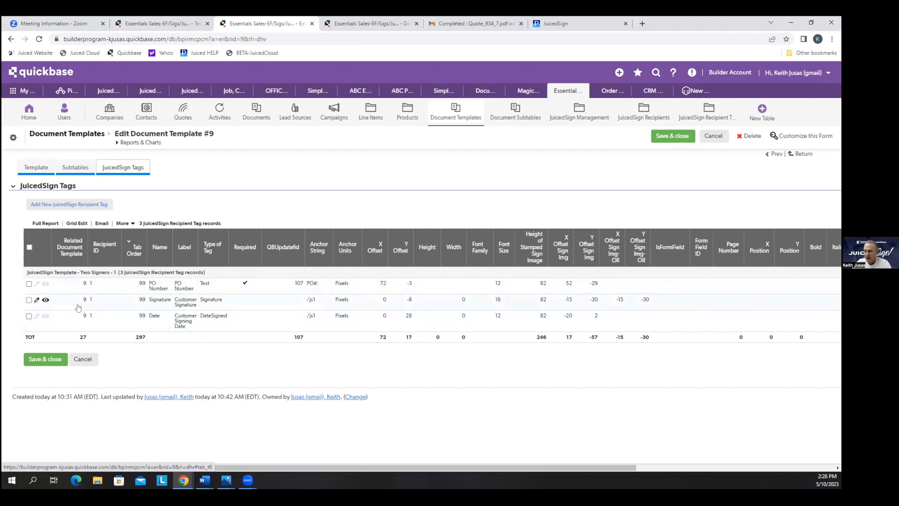
Step: Make a copy of the Two Signers template's Customer Signature tag and label the copy Sales Rep Signature
left_click(45, 300)
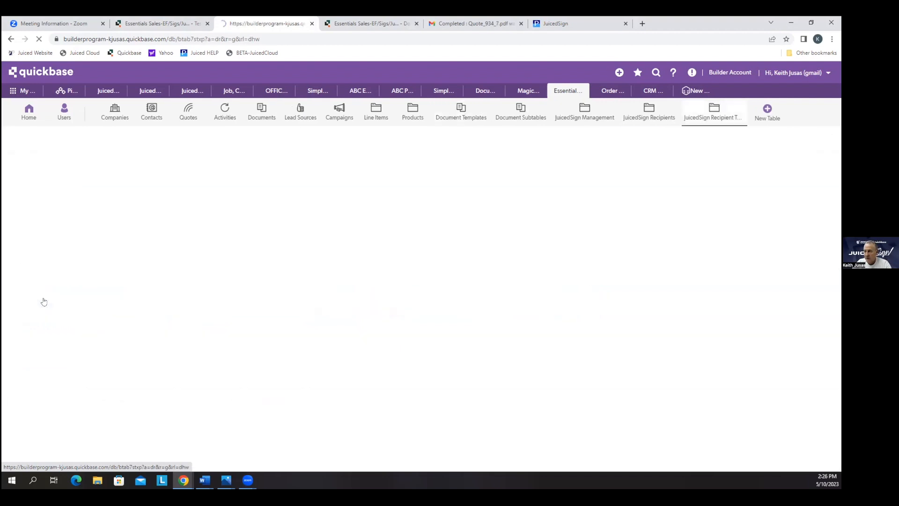
left_click(732, 137)
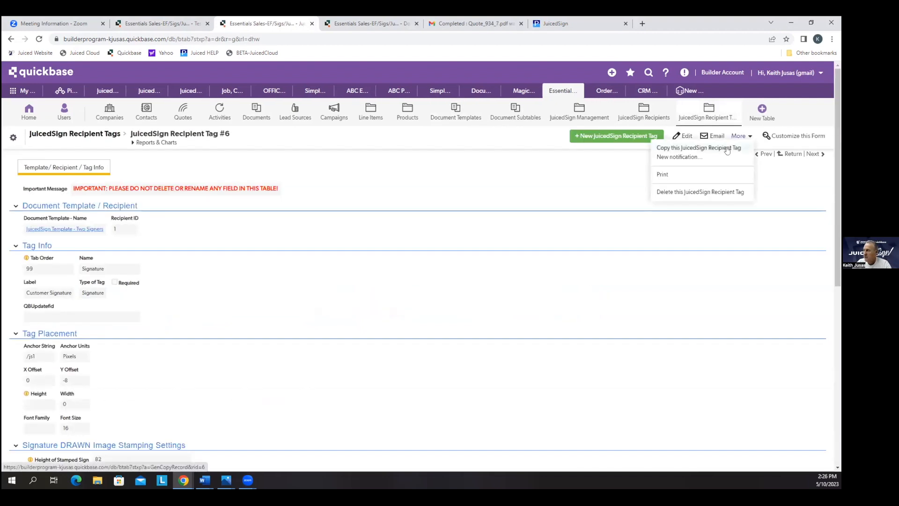
left_click(726, 149)
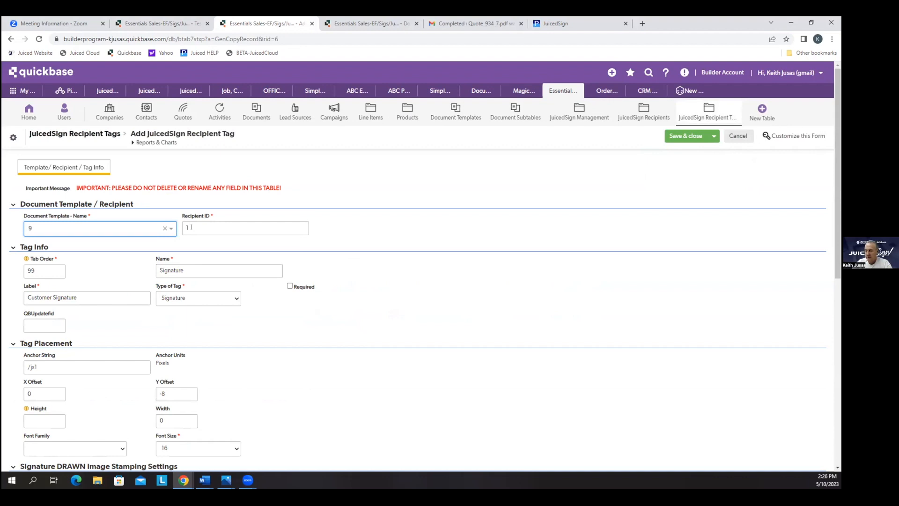
left_click(190, 226)
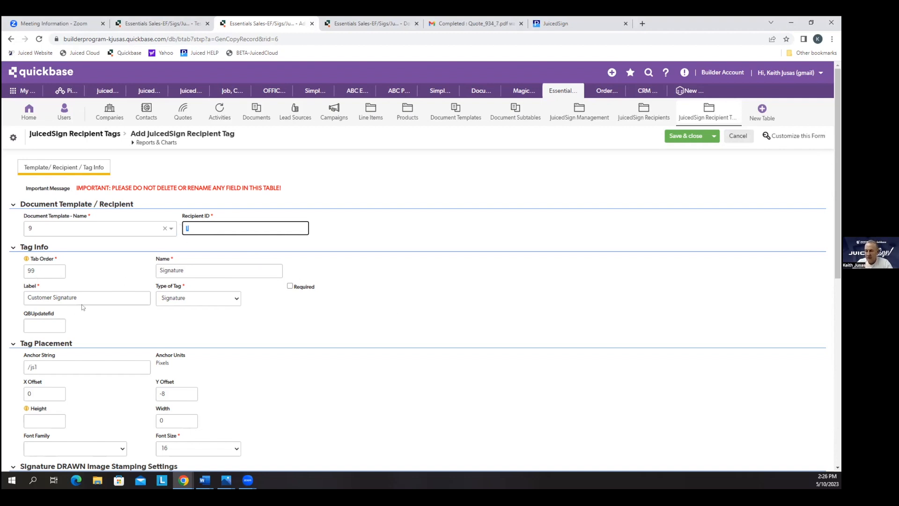
double_click(27, 297)
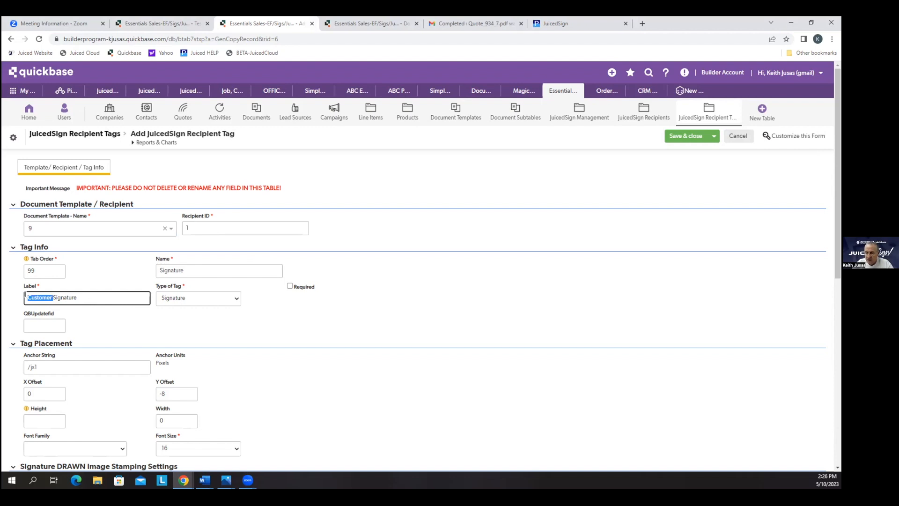
type("Sal")
type("ss Rep")
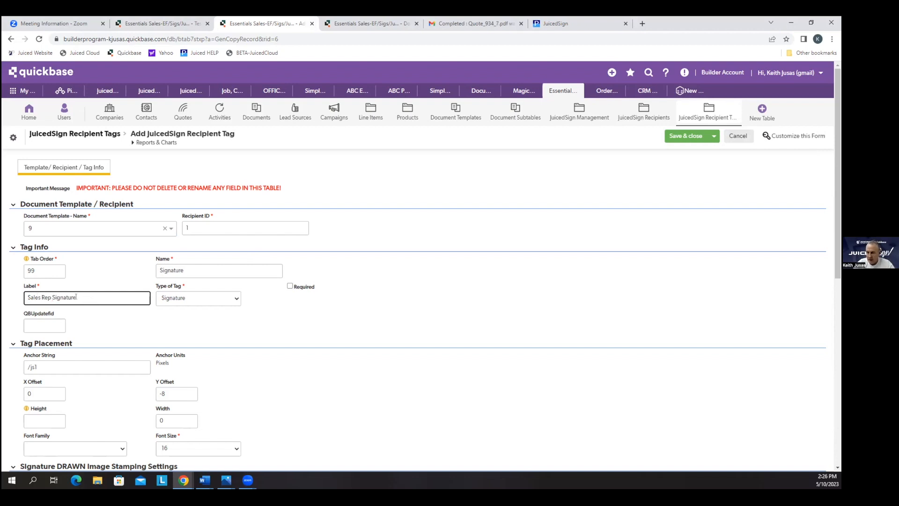
Step: Switch to the Two Signers template in Word and preview a visible font color on the Sales Exec line to check its hidden anchor
left_click(40, 363)
left_click(205, 480)
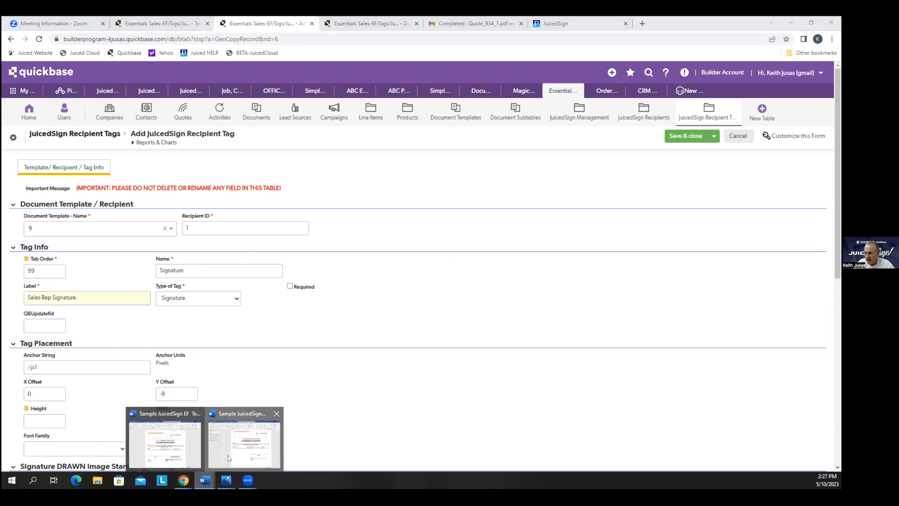
left_click(227, 455)
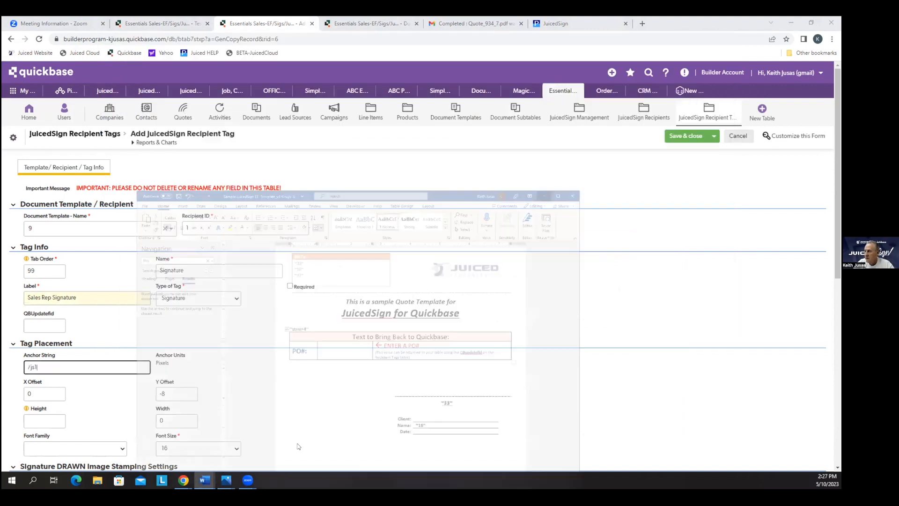
left_click(676, 45)
left_click(206, 480)
left_click(241, 440)
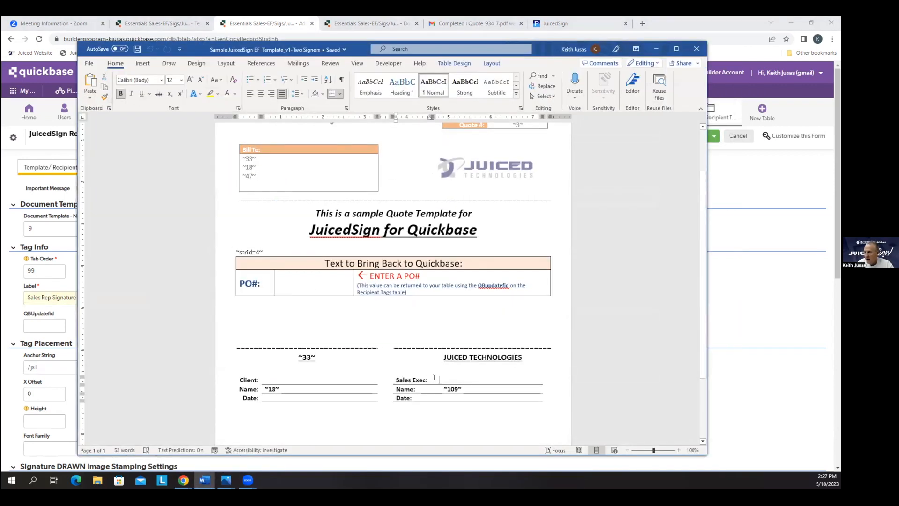
left_click(235, 93)
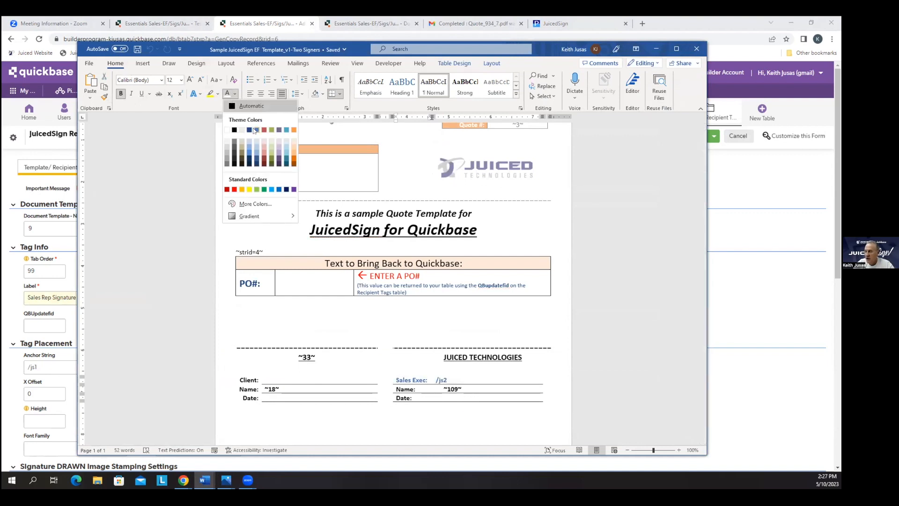
Step: Return to the new Sales Rep Signature tag in Quickbase and set its anchor string to /js2
left_click(68, 318)
left_click(51, 366)
key("BackSpace")
type("2")
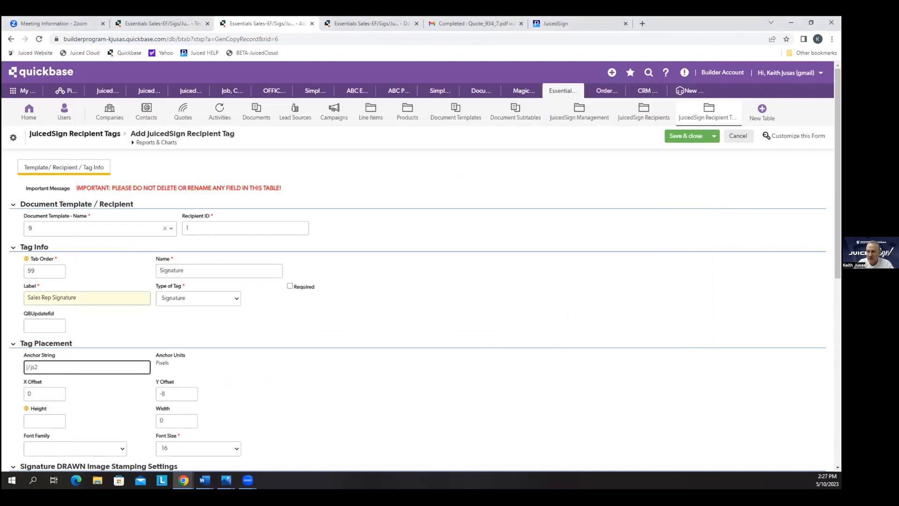
Step: Examine the new tag's placement settings, the available tag types, and the help for the stamped signature image height
scroll(461, 385, "down", 2)
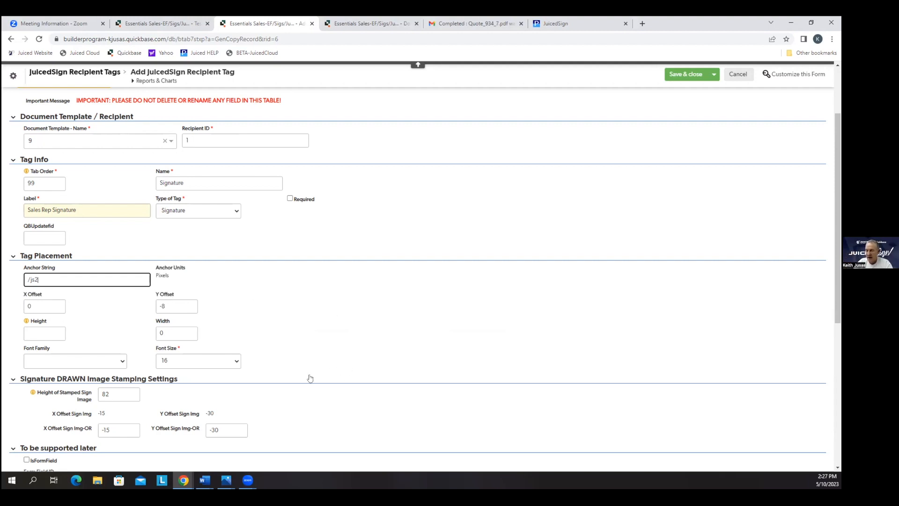
scroll(395, 364, "down", 2)
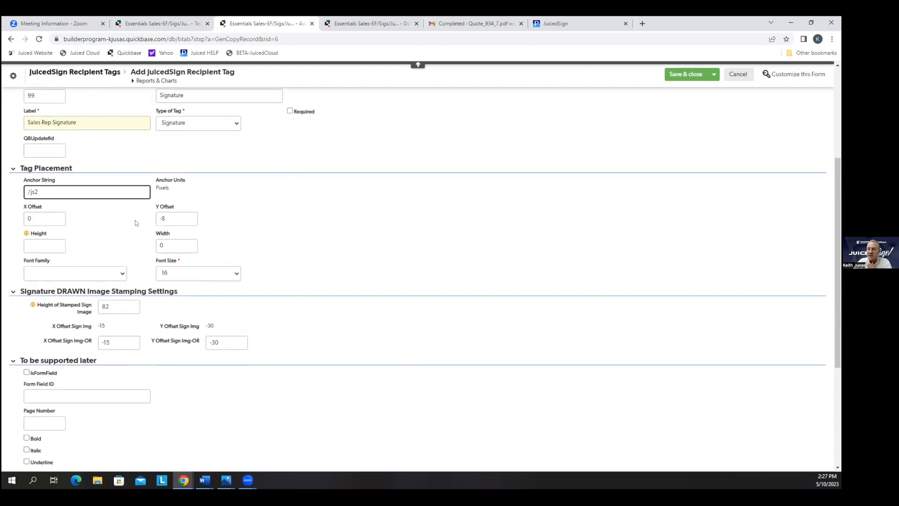
left_click(237, 124)
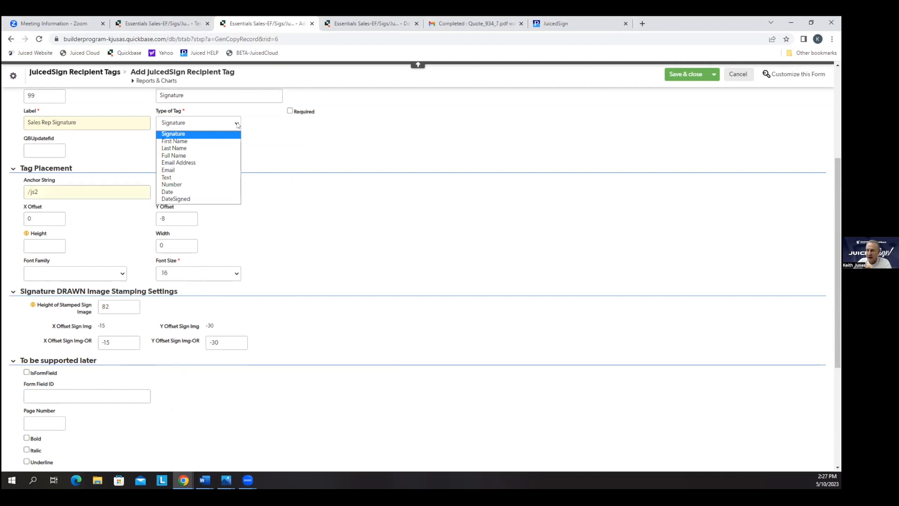
left_click(238, 125)
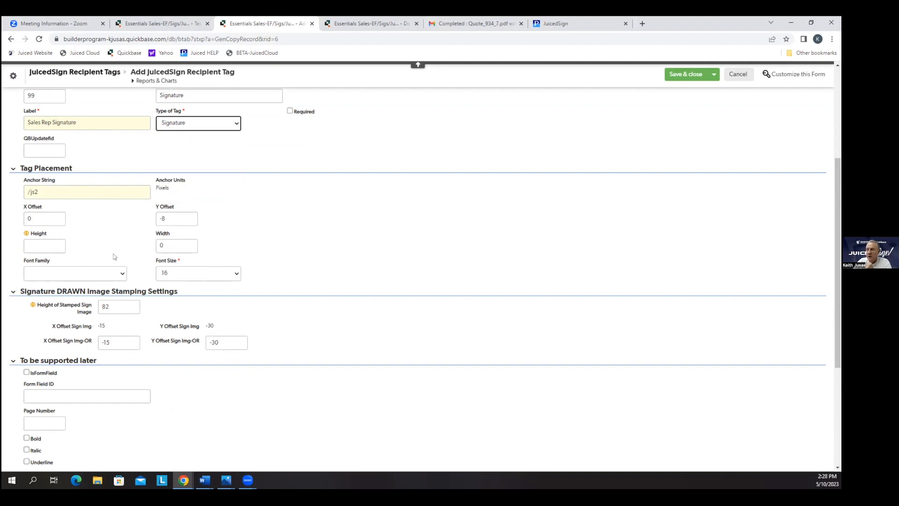
left_click(236, 125)
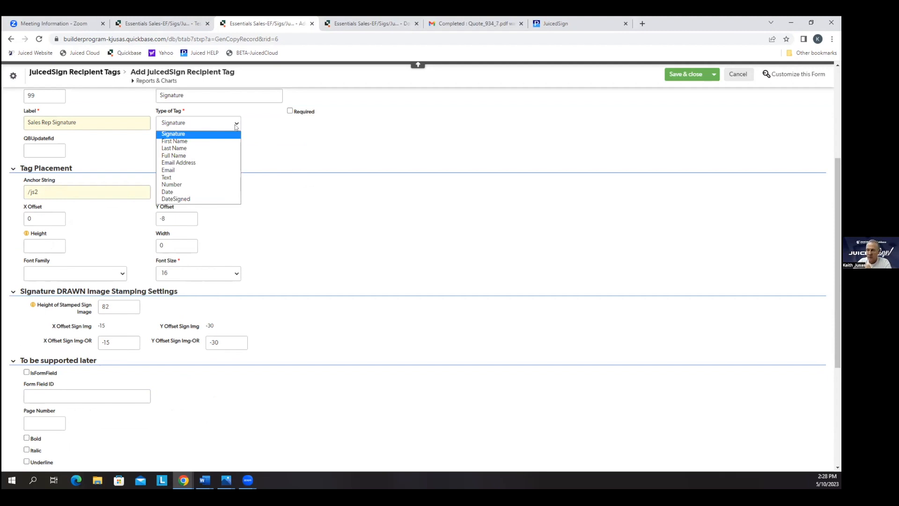
left_click(236, 125)
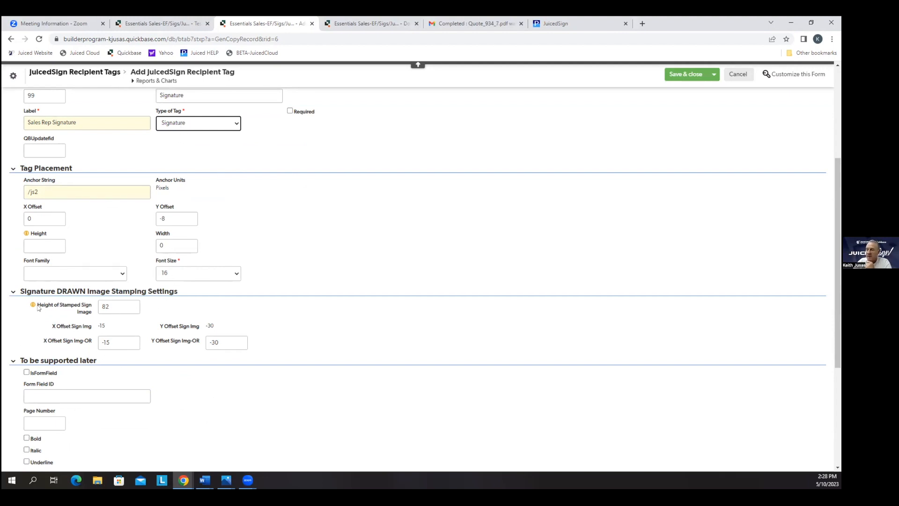
mouse_move(33, 305)
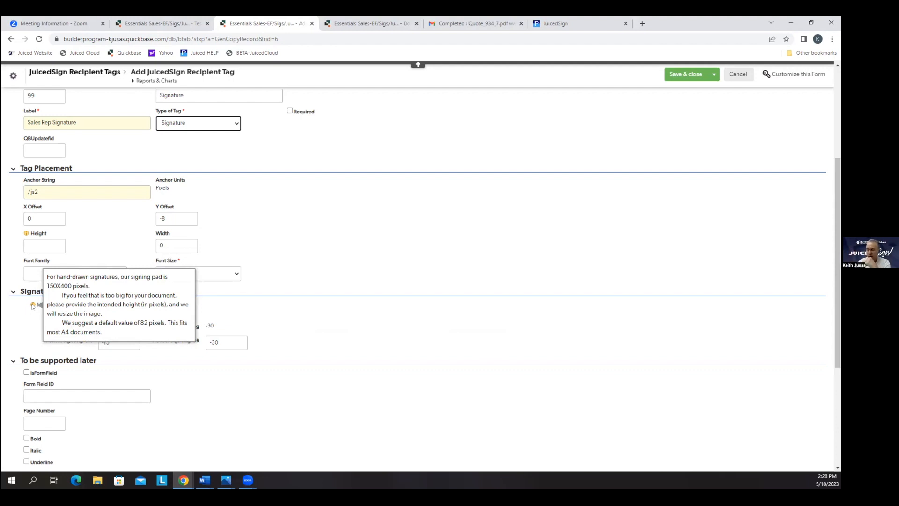
left_click(336, 302)
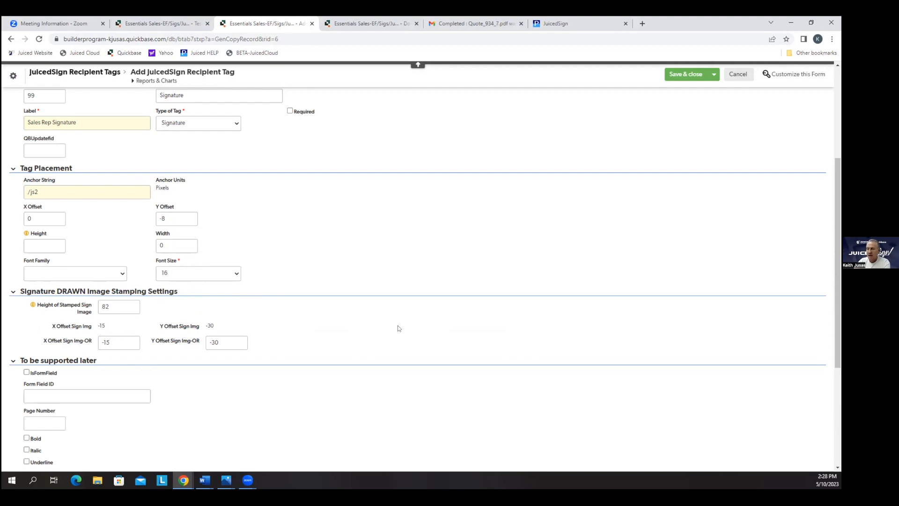
scroll(409, 322, "down", 2)
scroll(409, 321, "up", 3)
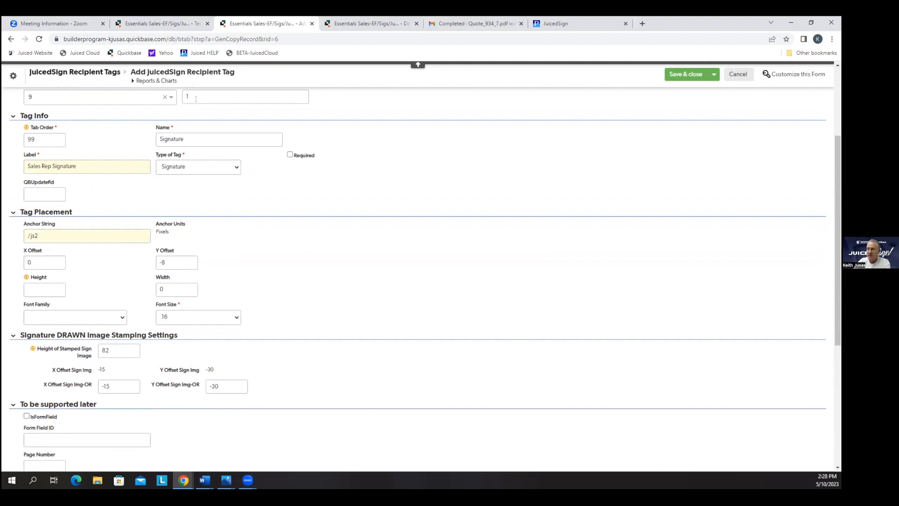
Step: Save the Sales Rep Signature tag and show the Two Signers template's list of JuicedSign tags
left_click(685, 74)
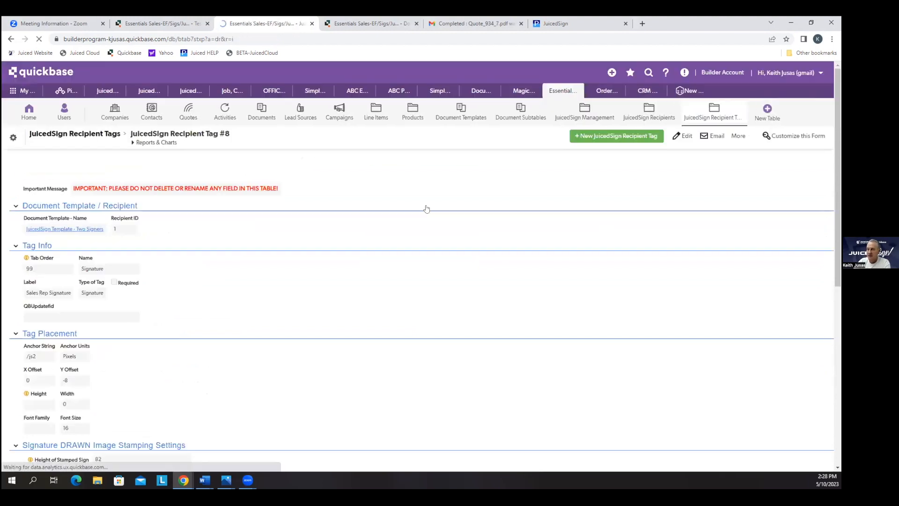
left_click(91, 229)
left_click(137, 169)
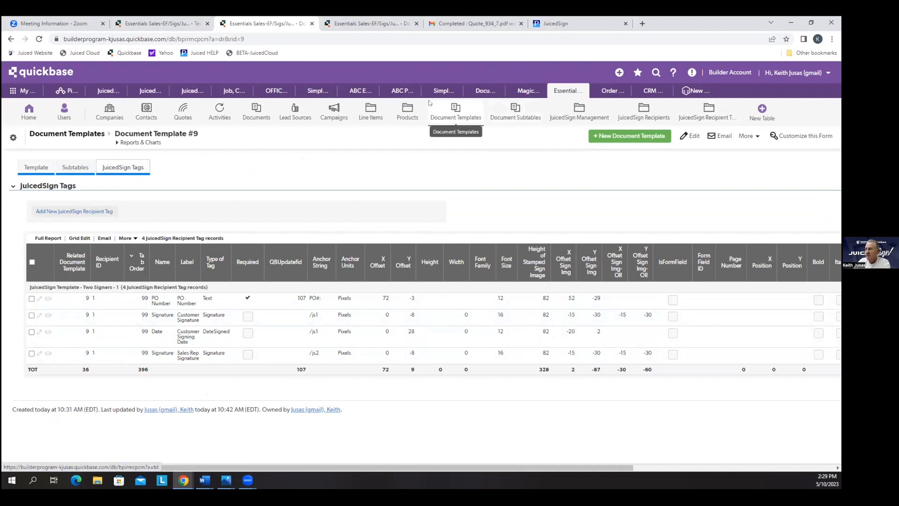
Step: Start a copy of the Customer Signing Date tag from the Single Signer template open in the other browser tab
left_click(367, 23)
left_click(144, 168)
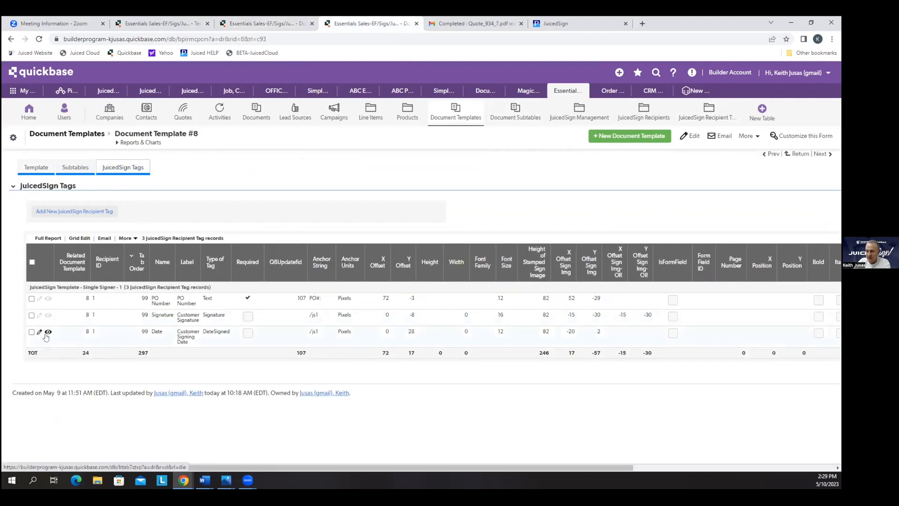
left_click(47, 332)
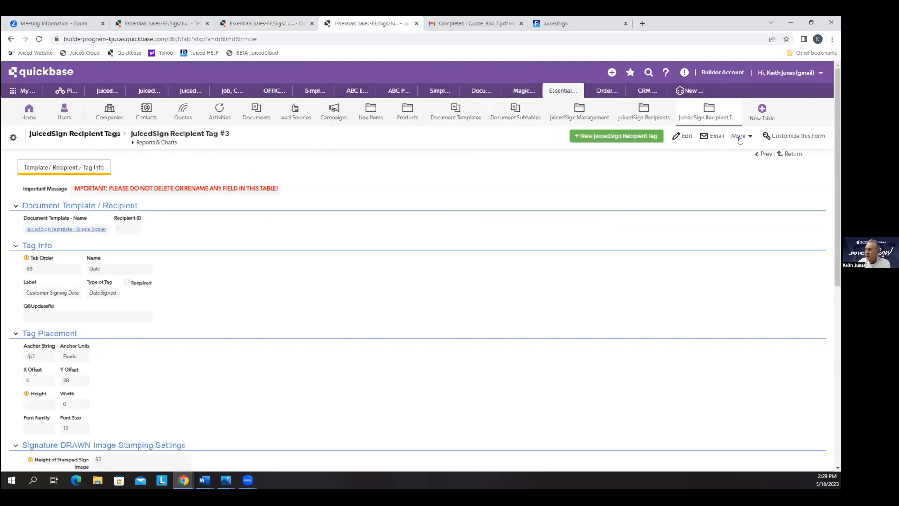
left_click(740, 139)
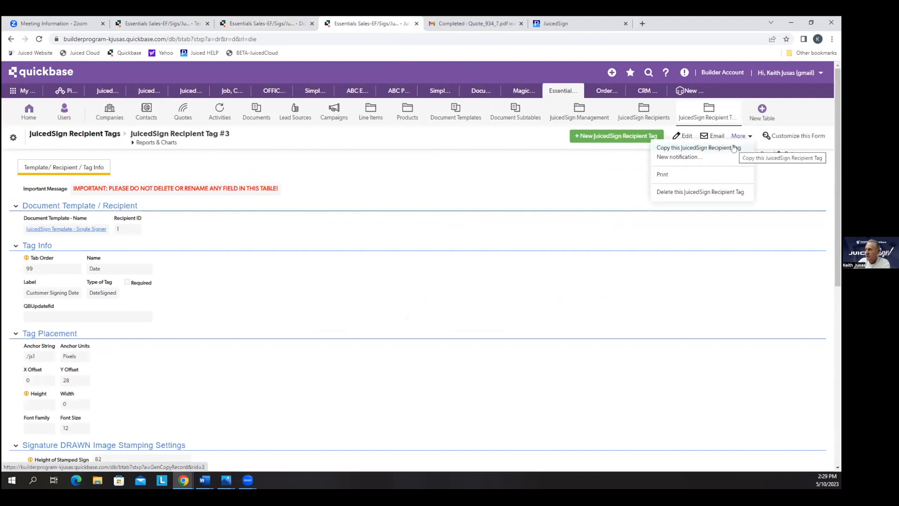
left_click(734, 148)
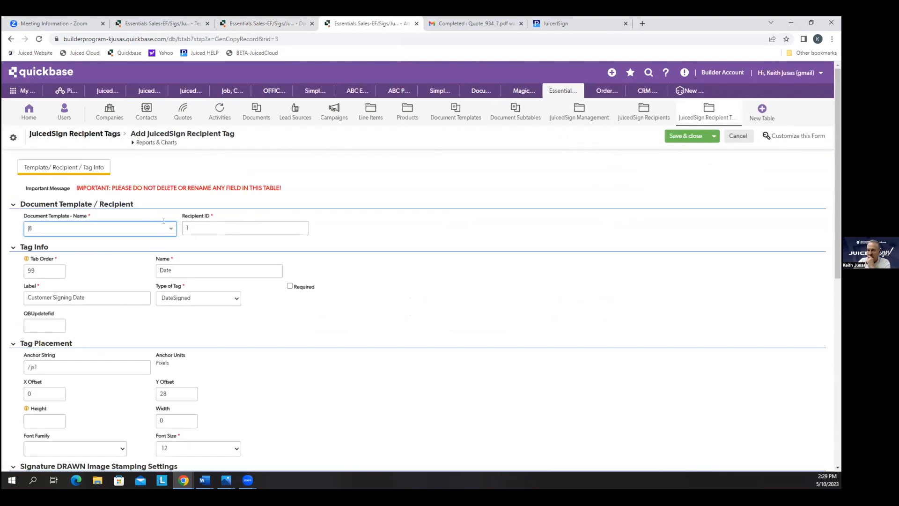
Step: Assign the copied date tag to JuicedSign Template - Two Signers, set its anchor string to /js2, and save it
left_click(170, 228)
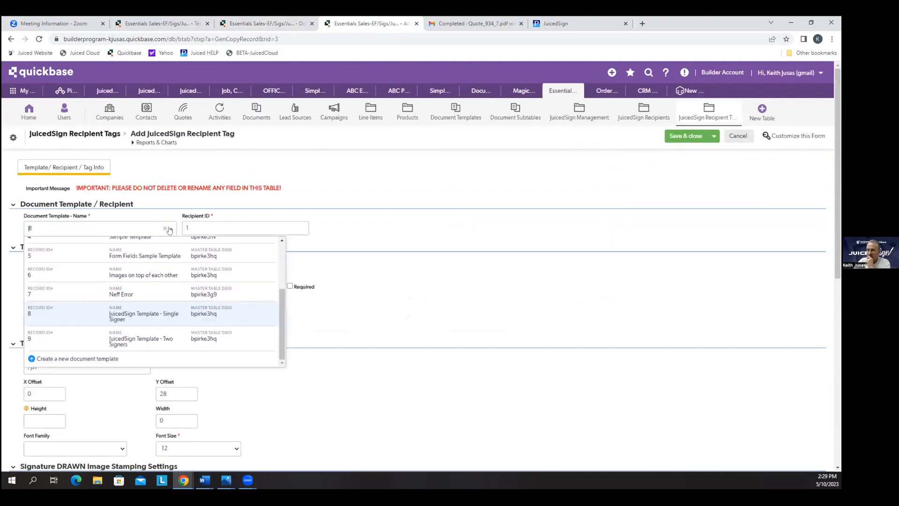
left_click(145, 339)
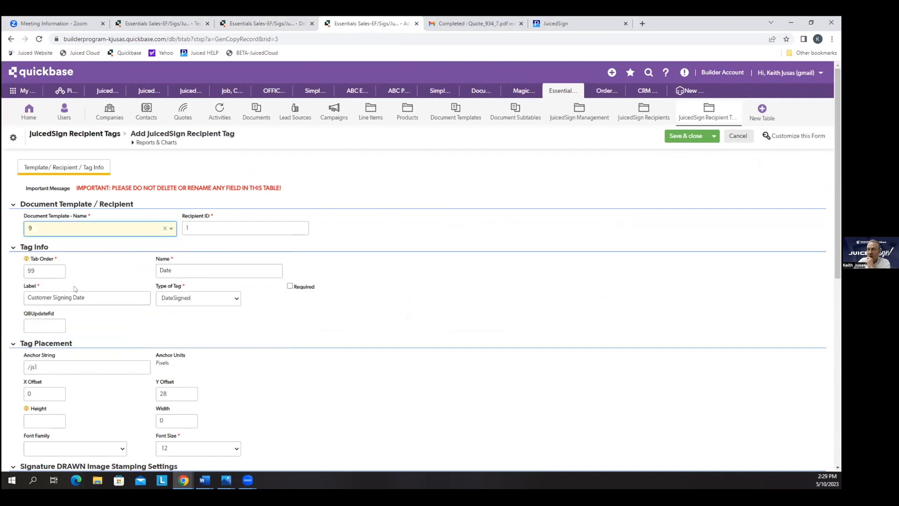
left_click(74, 367)
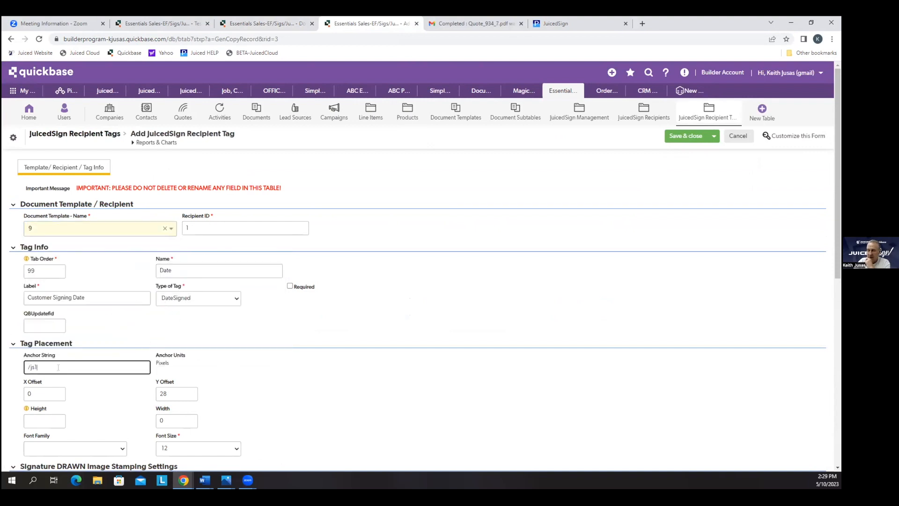
key("BackSpace")
type("2")
left_click(686, 140)
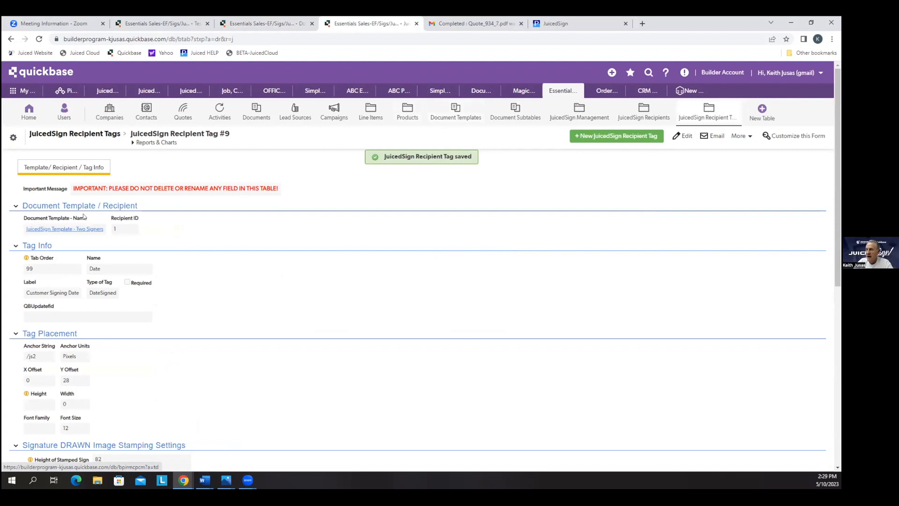
Step: Set the Recipient ID to 2 for the Two Signers template's PO Number, Customer Signature, and /js1 Customer Signing Date tags, and save
left_click(67, 230)
left_click(122, 168)
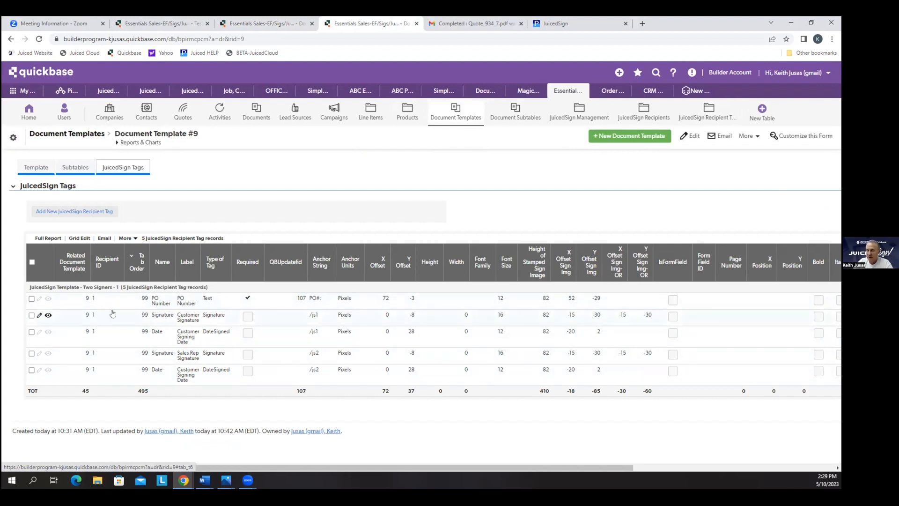
left_click(78, 239)
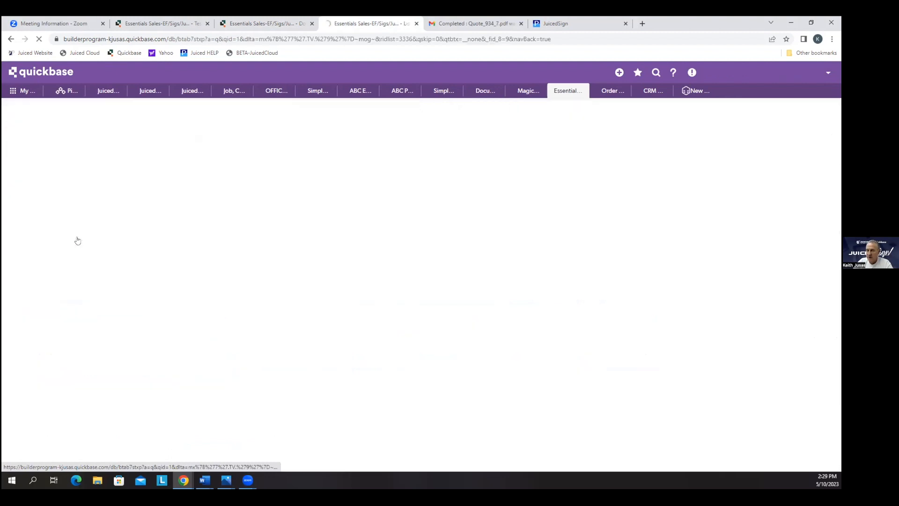
left_click(134, 230)
type("2")
left_click(124, 256)
type("2")
left_click(122, 280)
type("2")
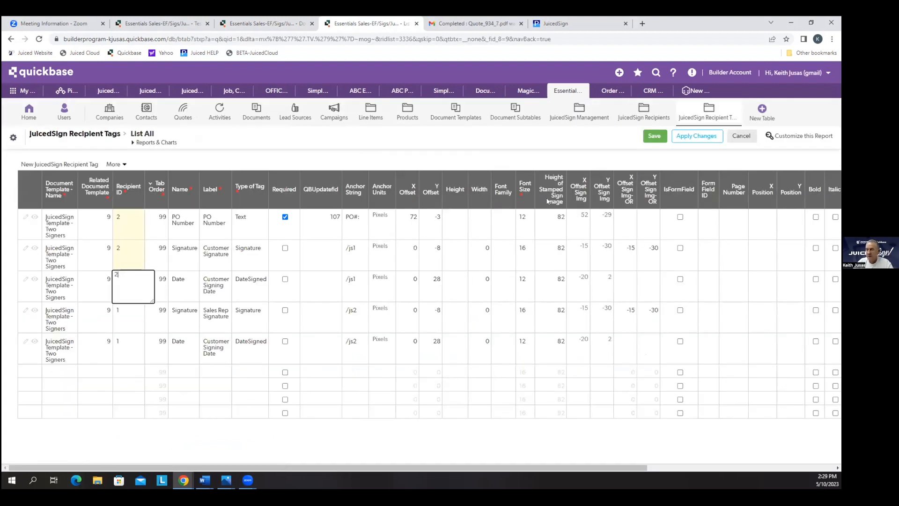
left_click(654, 136)
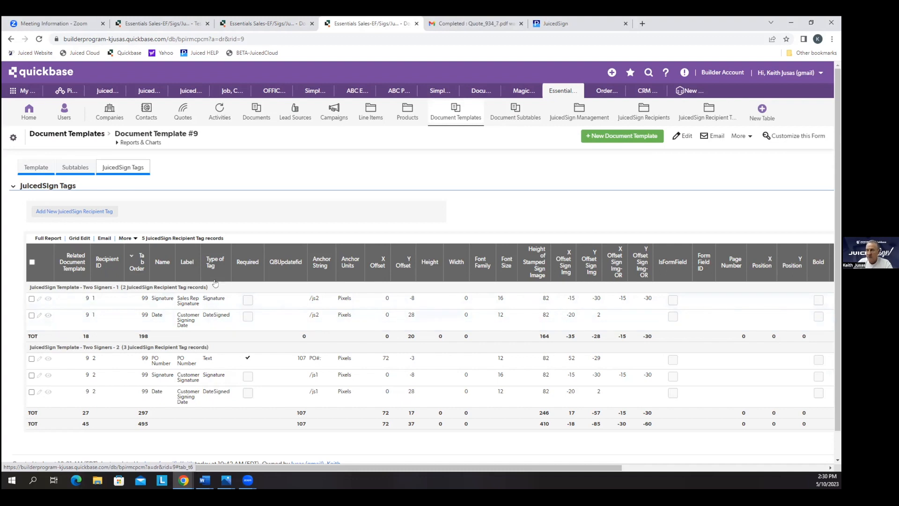
Step: Review the Test JuicedSign quote's agreement properties and examine the formula behind its Agreement Recipient String field
left_click(187, 23)
scroll(394, 191, "up", 2)
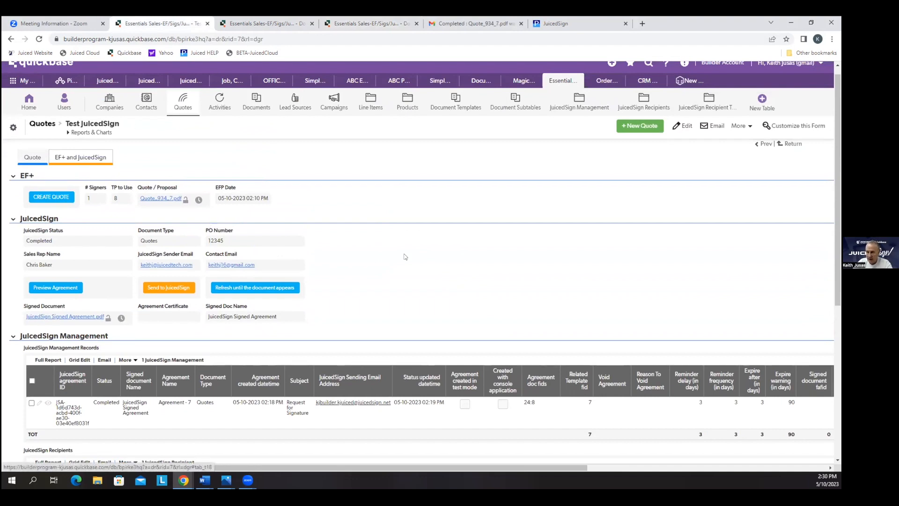
scroll(405, 256, "down", 5)
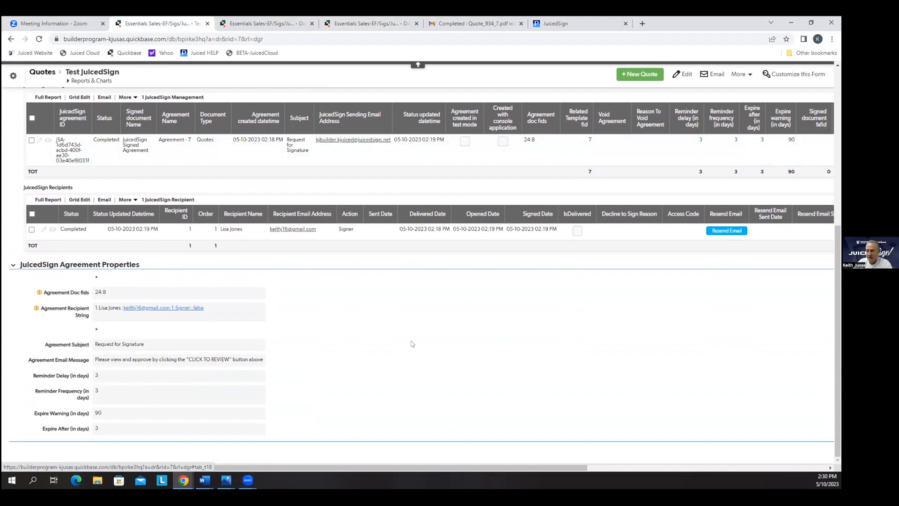
scroll(422, 343, "up", 3)
scroll(422, 344, "up", 1)
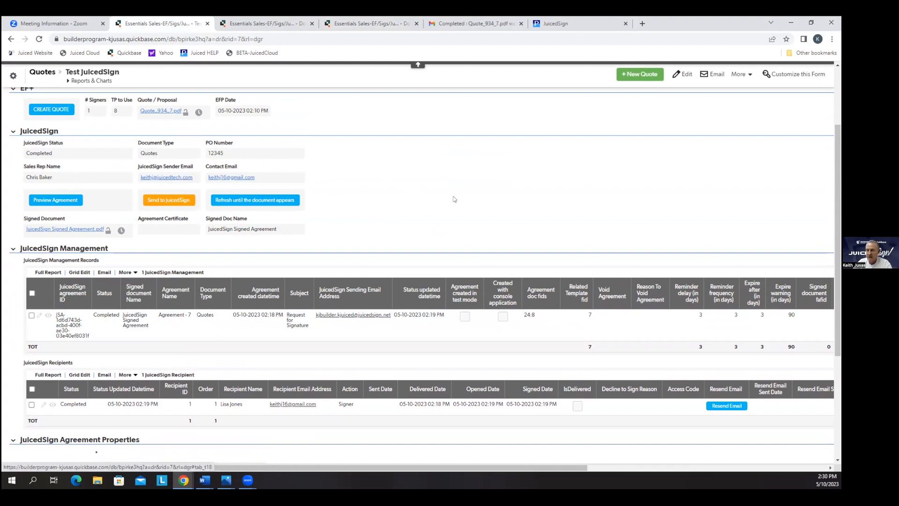
scroll(452, 197, "down", 4)
right_click(69, 313)
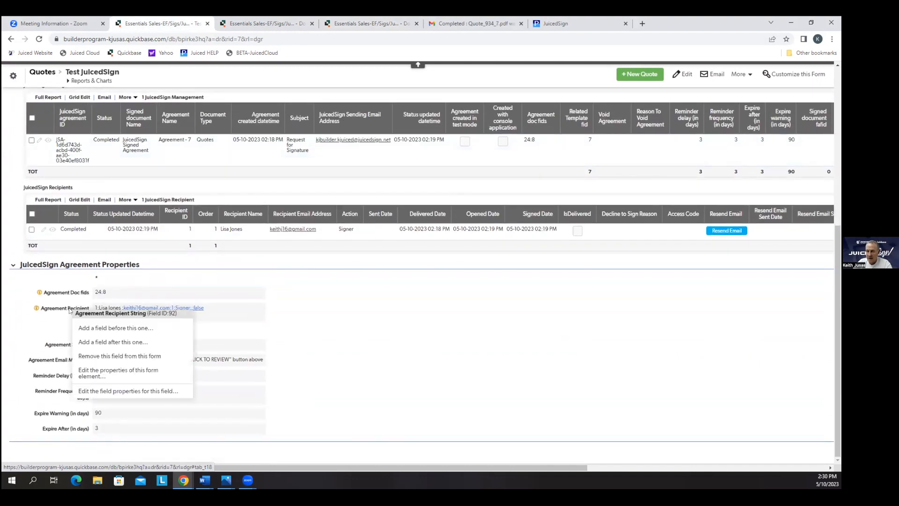
left_click(107, 391)
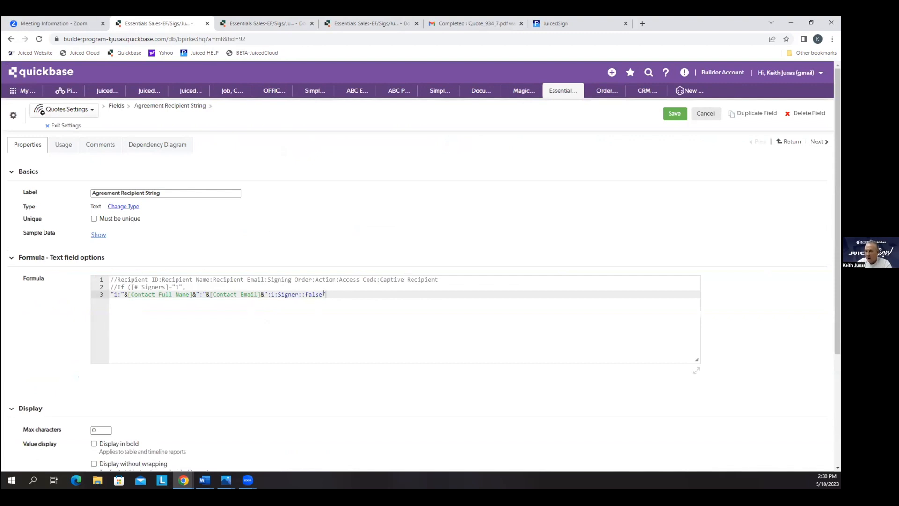
left_click(66, 126)
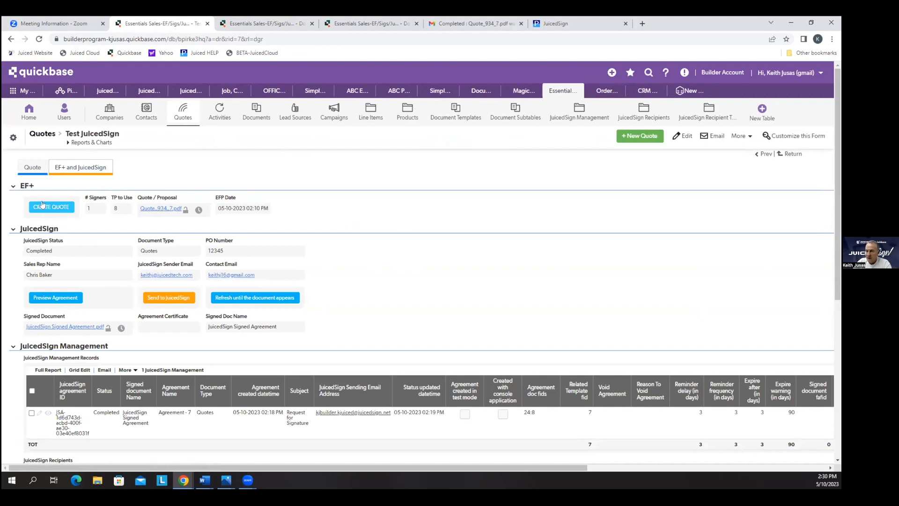
Step: Set the Test JuicedSign quote's number of signers to 2, check its Agreement Doc fids value, and save the quote
left_click(682, 136)
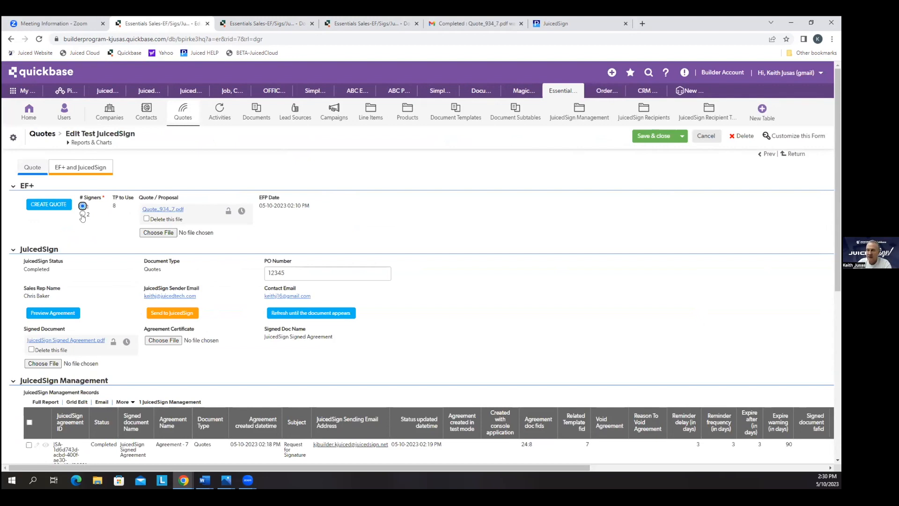
left_click(82, 214)
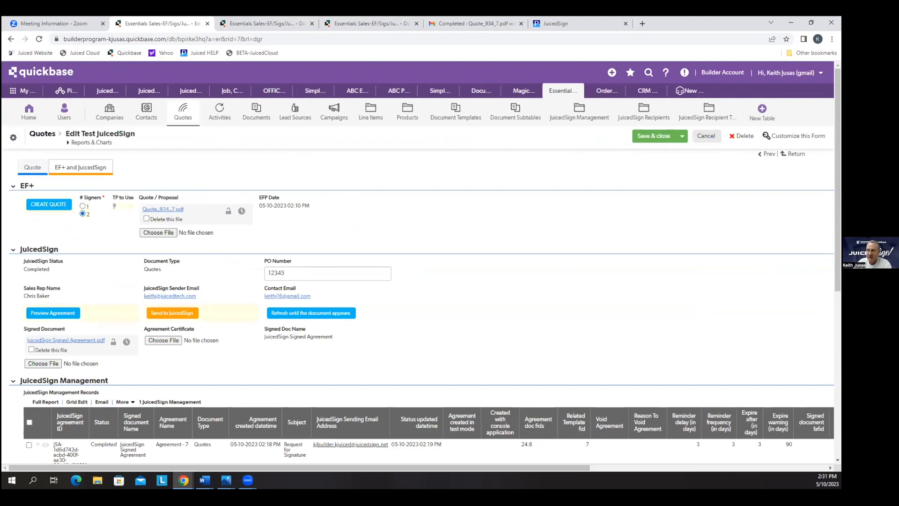
left_click(82, 207)
left_click(82, 214)
scroll(553, 262, "down", 2)
scroll(552, 263, "down", 5)
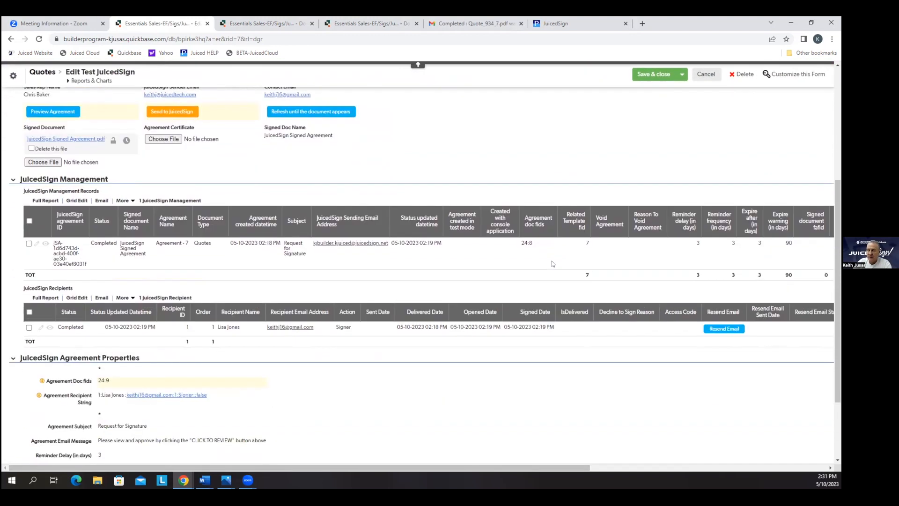
left_click_drag(100, 363, 96, 365)
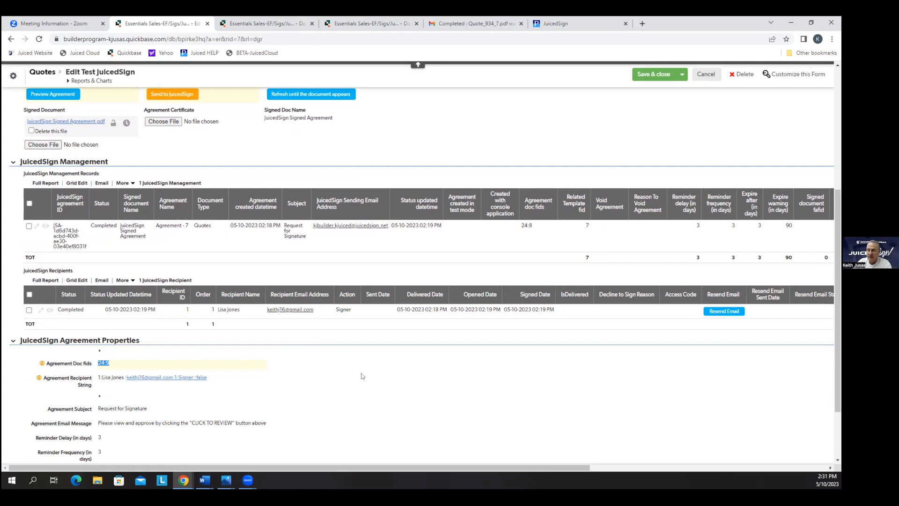
scroll(187, 218, "up", 4)
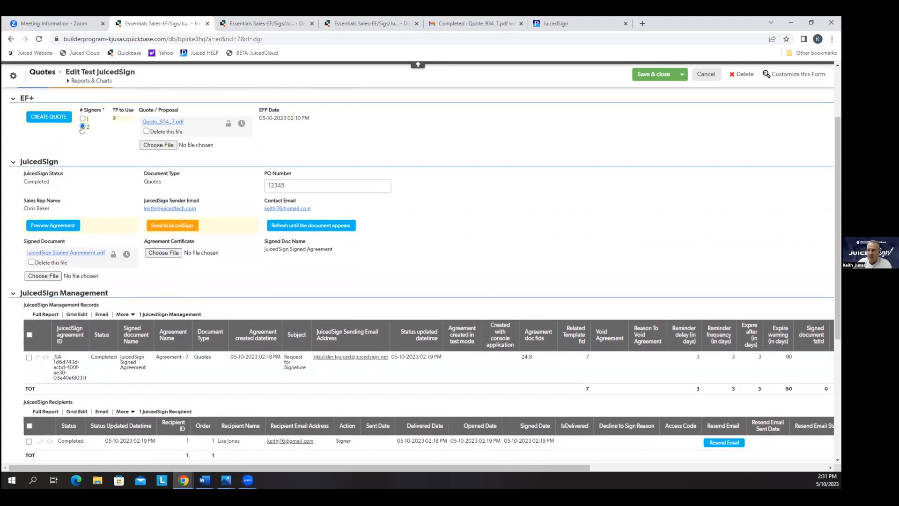
left_click(650, 74)
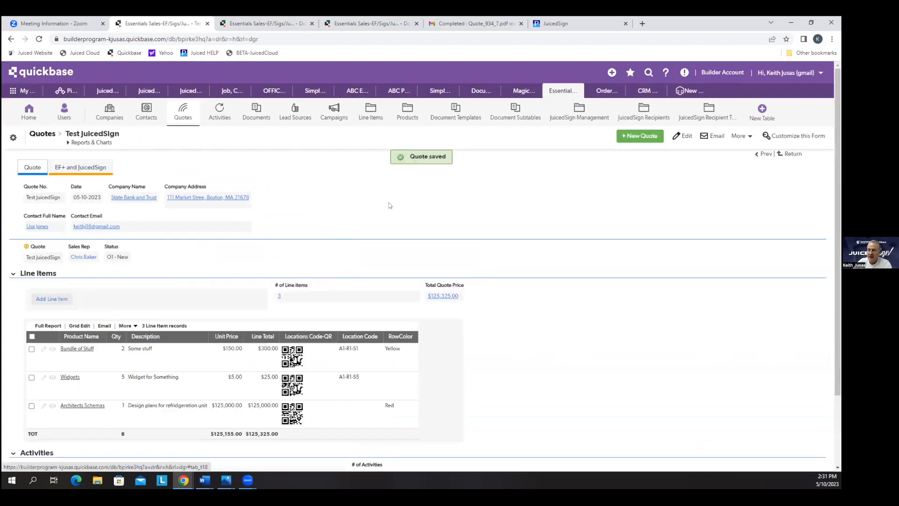
Step: Examine the Agreement Doc fids formula and its TP to Use reference, and compare it with the value on the quote
scroll(389, 205, "down", 3)
scroll(178, 132, "up", 3)
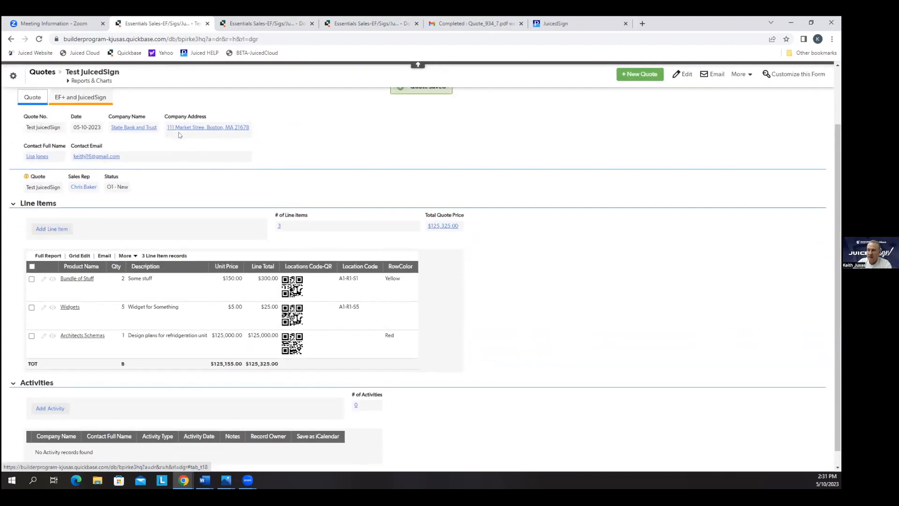
left_click(81, 167)
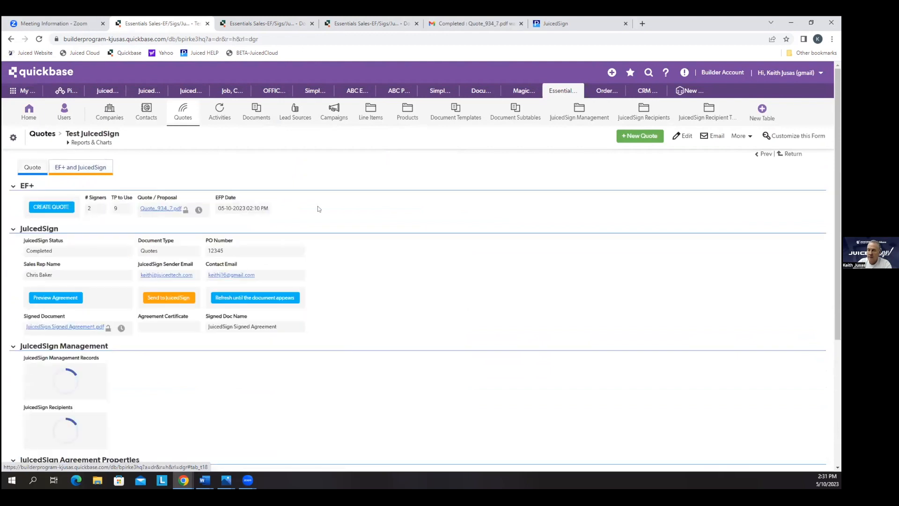
scroll(107, 342, "down", 5)
right_click(77, 346)
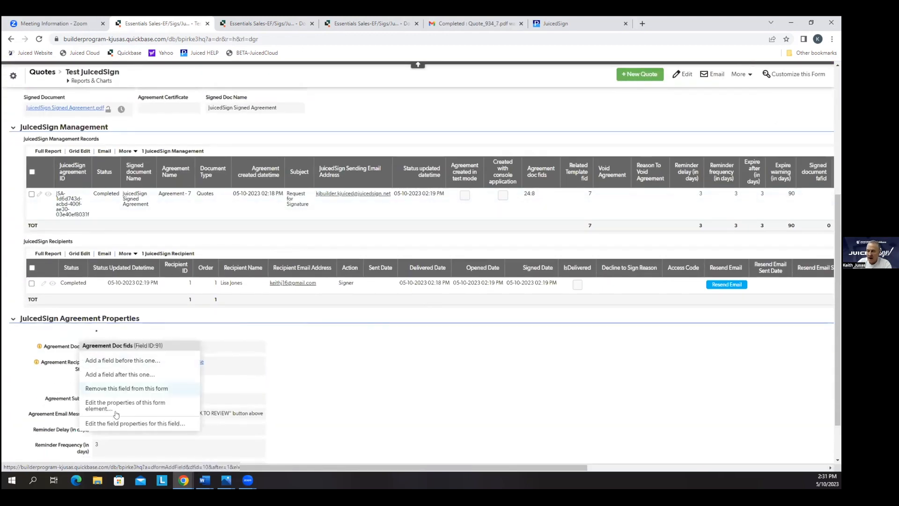
left_click(117, 415)
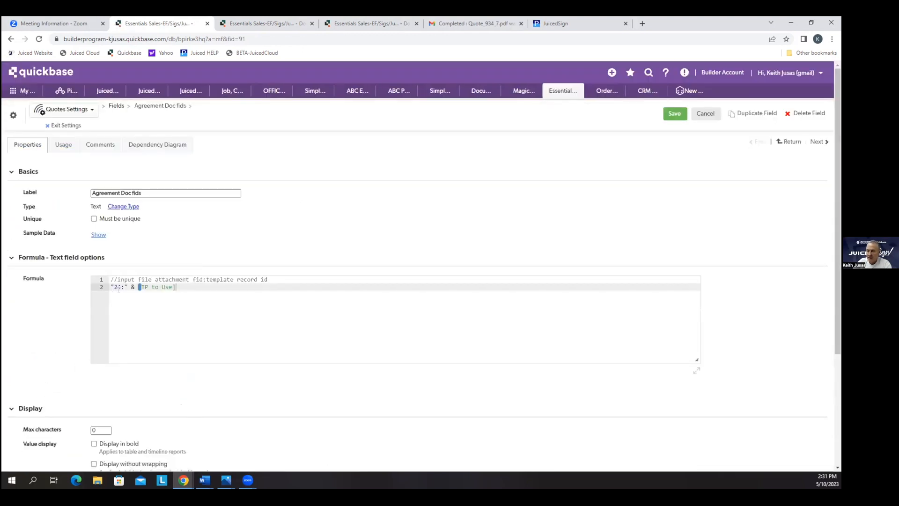
left_click_drag(176, 289, 139, 287)
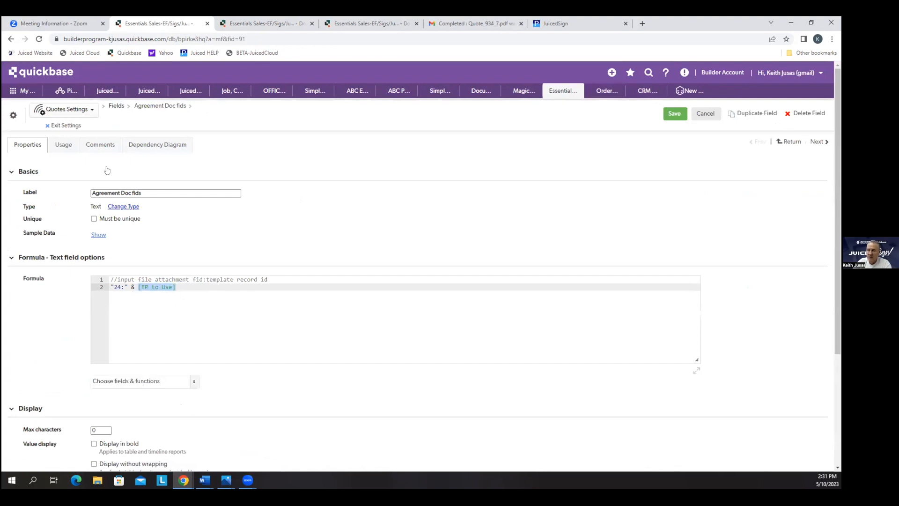
left_click(64, 126)
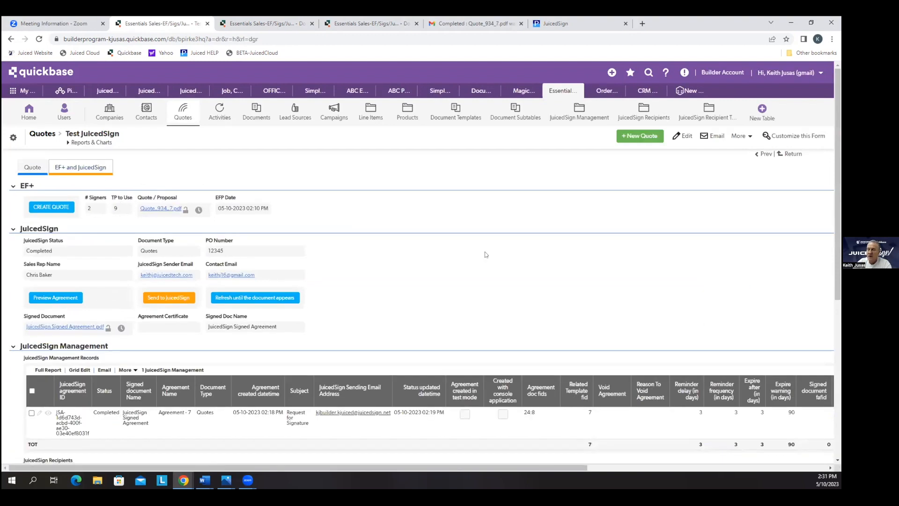
scroll(484, 251, "down", 5)
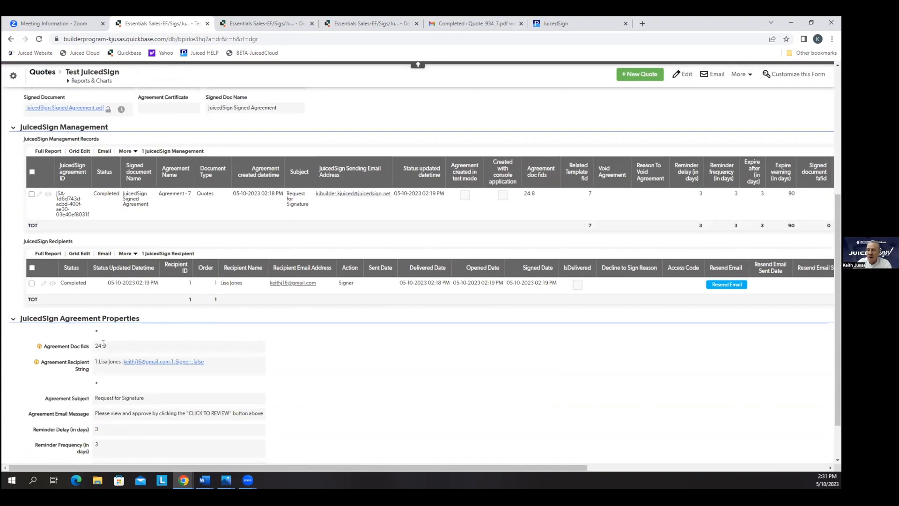
left_click_drag(103, 345, 107, 345)
scroll(436, 379, "up", 5)
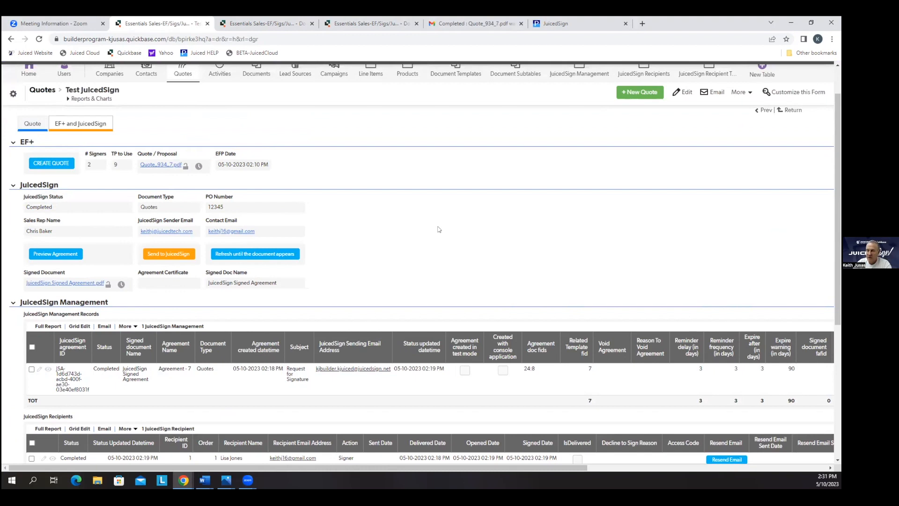
Step: In the Agreement Recipient String formula, uncomment the If ([# Signers]="1" line and add a comma after the contact recipient line
scroll(436, 230, "down", 5)
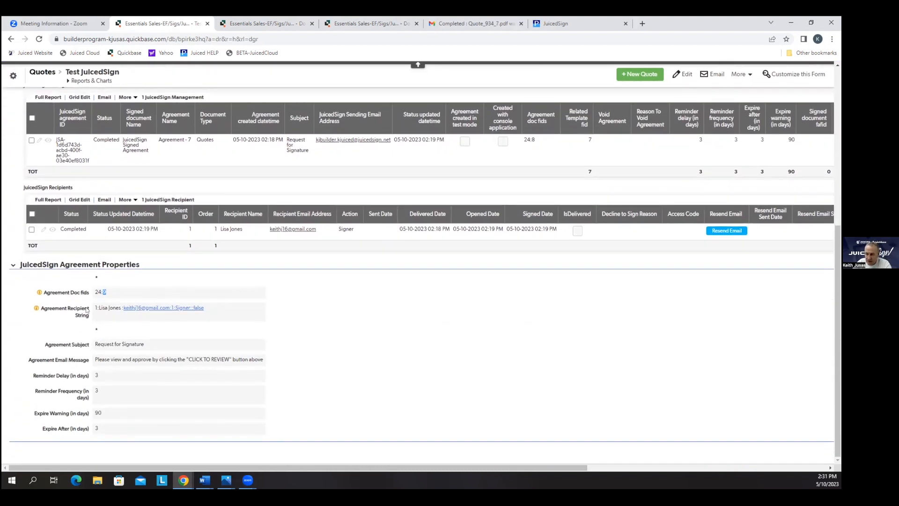
right_click(87, 311)
left_click(133, 389)
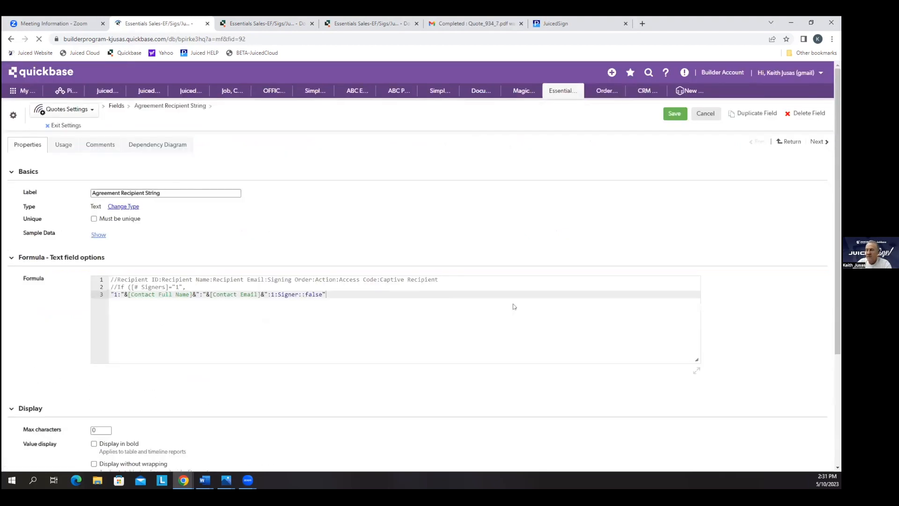
left_click(111, 287)
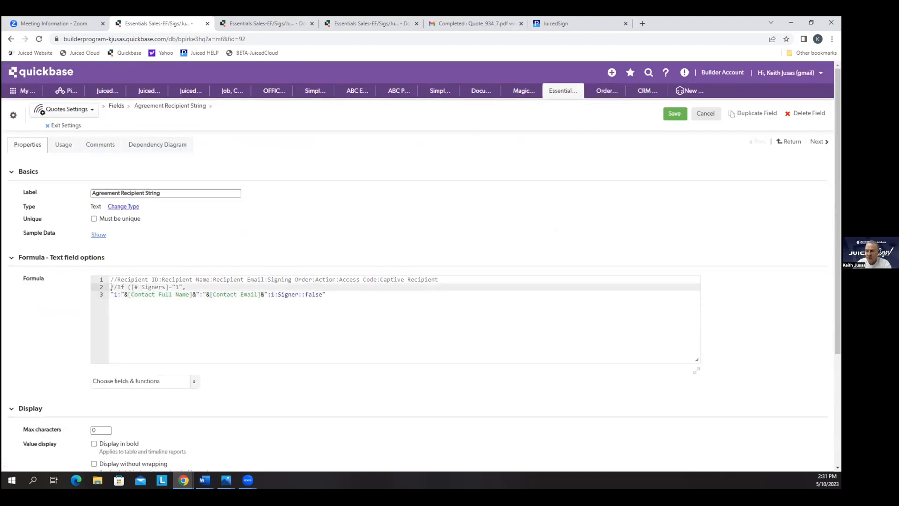
key("Delete")
key("Delete")
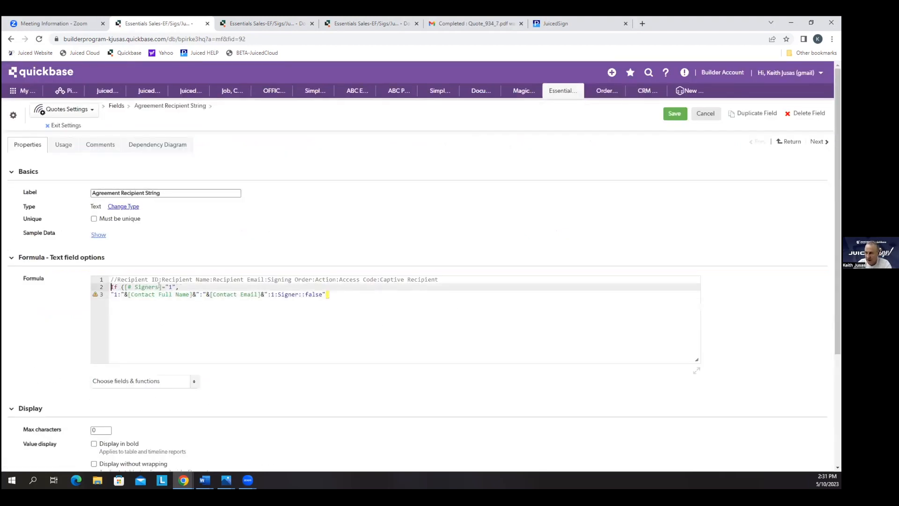
left_click(331, 294)
type(",")
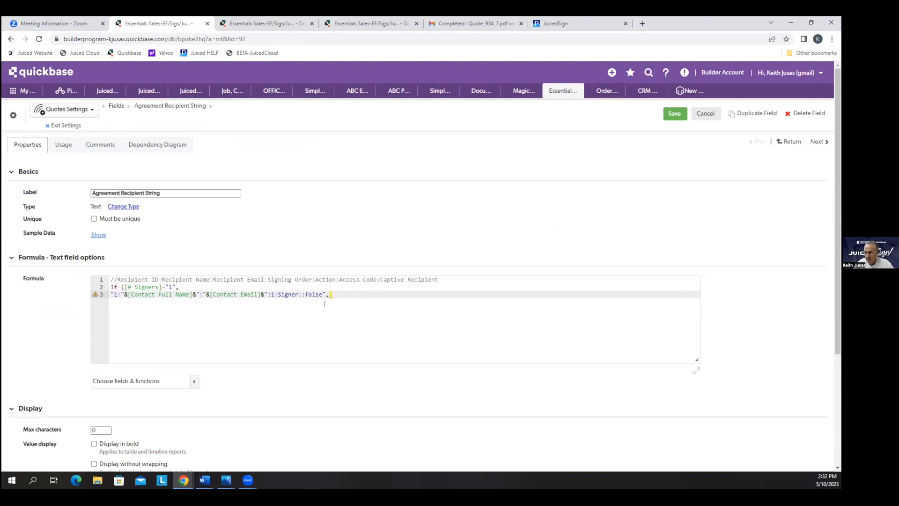
Step: Duplicate the contact recipient line twice on new lines below it in the formula
key("shift+Home")
key("ctrl+c")
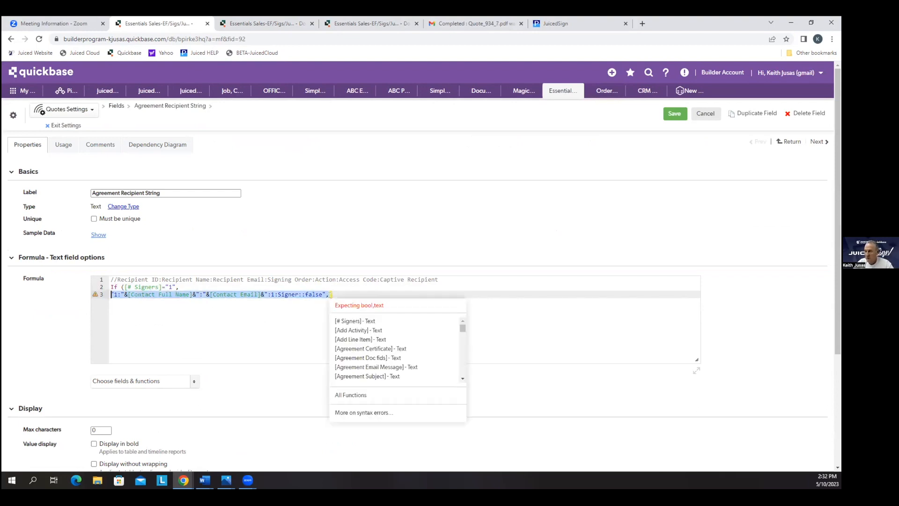
left_click(330, 294)
key("Return")
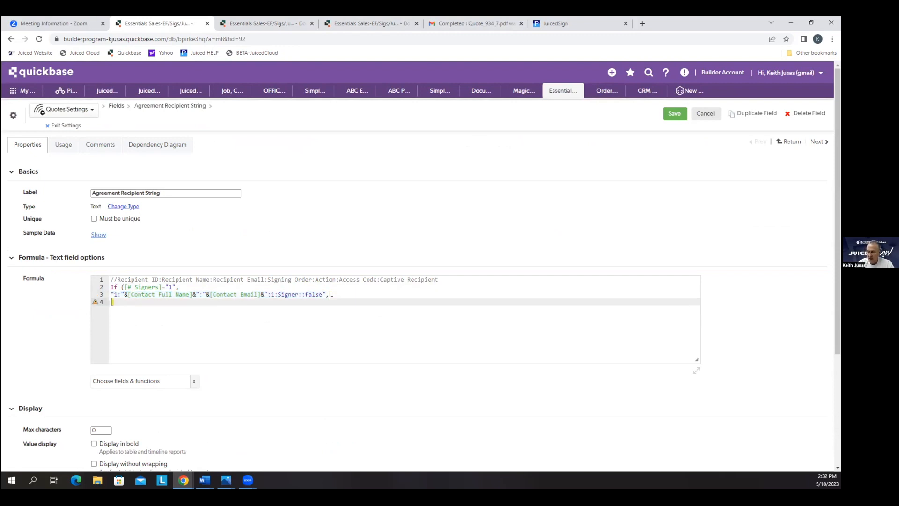
key("ctrl+v")
key("Return")
key("ctrl+v")
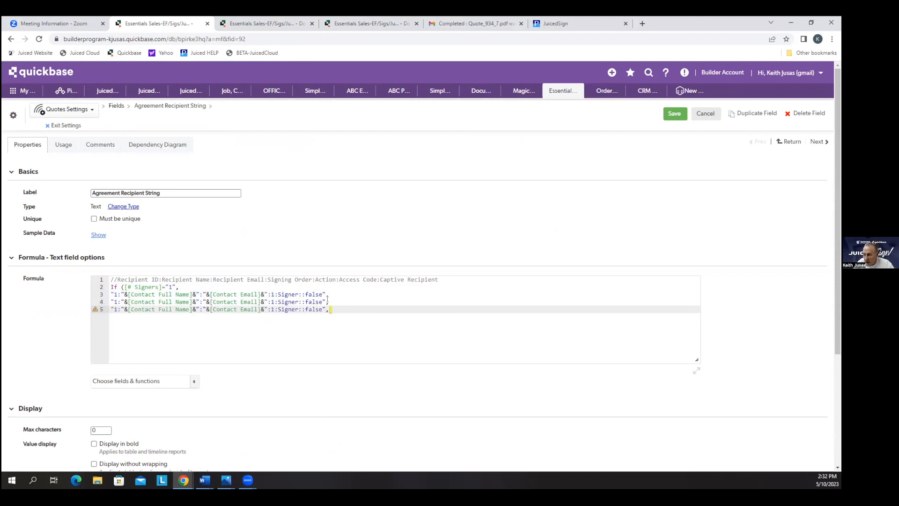
Step: End the second recipient line of the formula with & instead of a comma, joining it to the line below
left_click(351, 302)
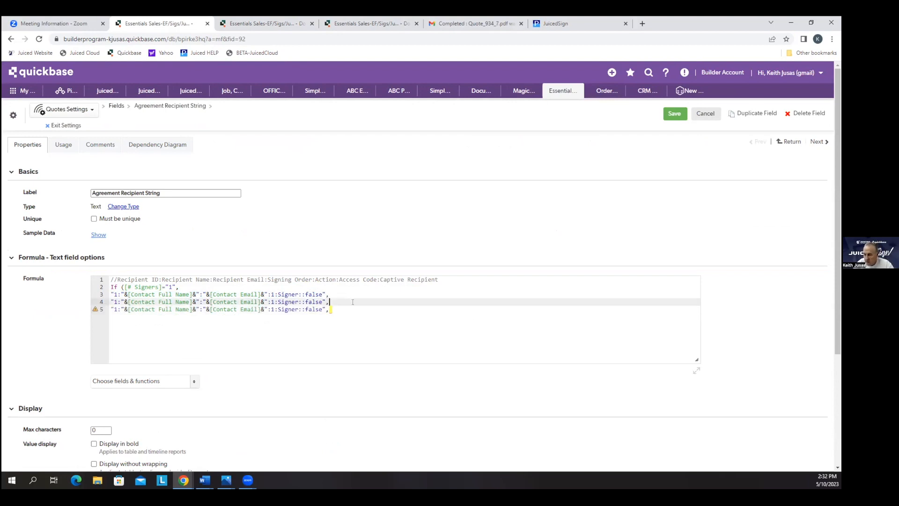
key("BackSpace")
type("&")
Step: Replace the contact fields in the second recipient line with [Sales Rep Name] and [JuicedSign Sender Email]
left_click_drag(131, 301, 152, 302)
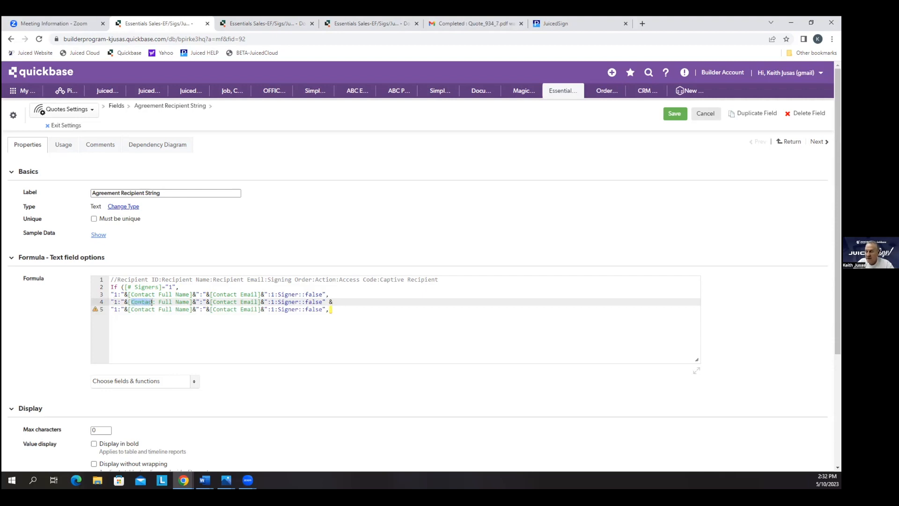
type("Sales")
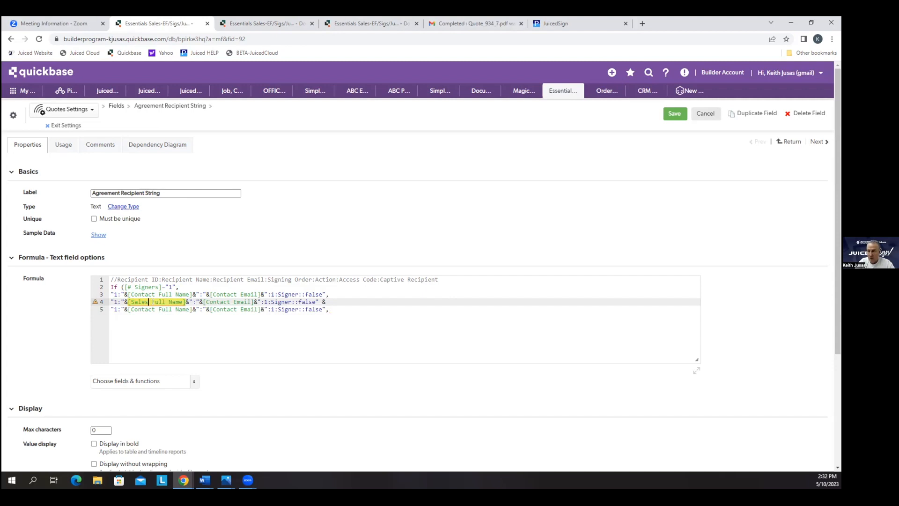
key("Delete")
key("Delete")
key("Delete")
key("Delete")
type("Rep")
key("Delete")
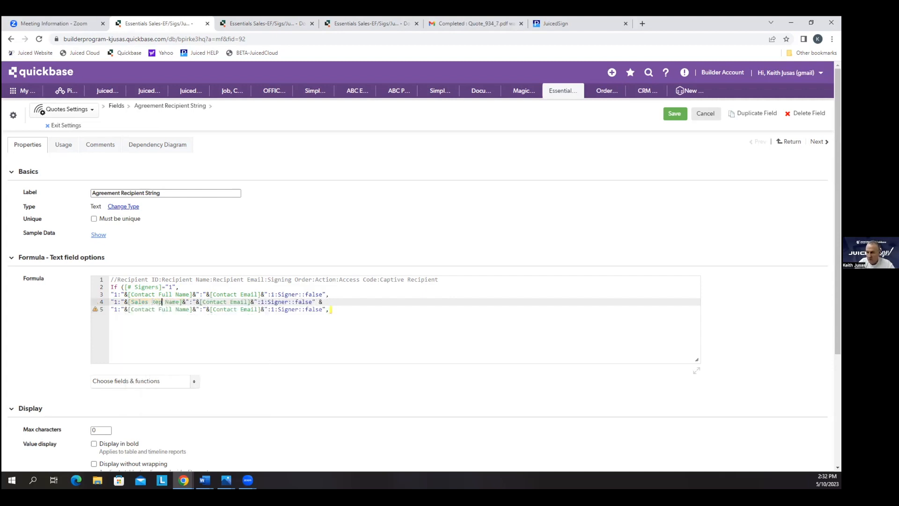
double_click(204, 301)
type("JuicedSign Sender")
key("BackSpace")
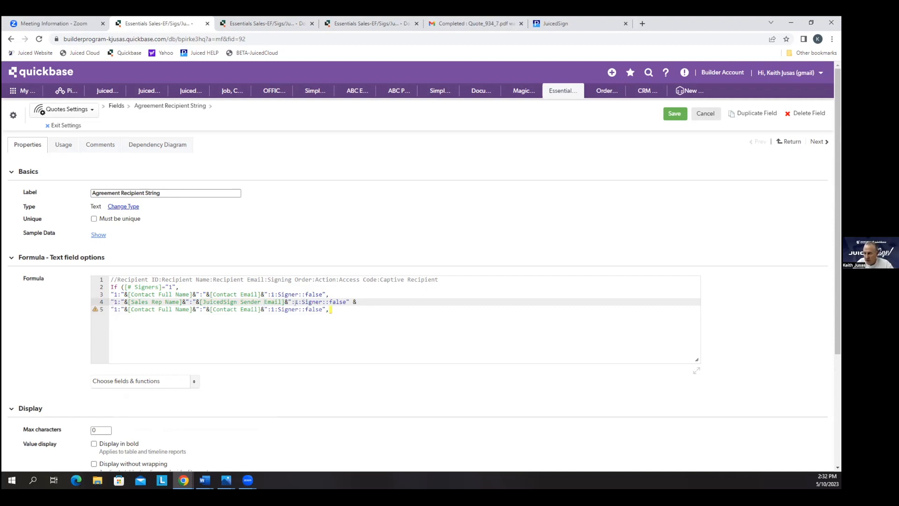
Step: In the last recipient line, set the ID to |2 and the signing order to 2, and end it with a closing parenthesis
double_click(115, 302)
left_click_drag(135, 280, 162, 279)
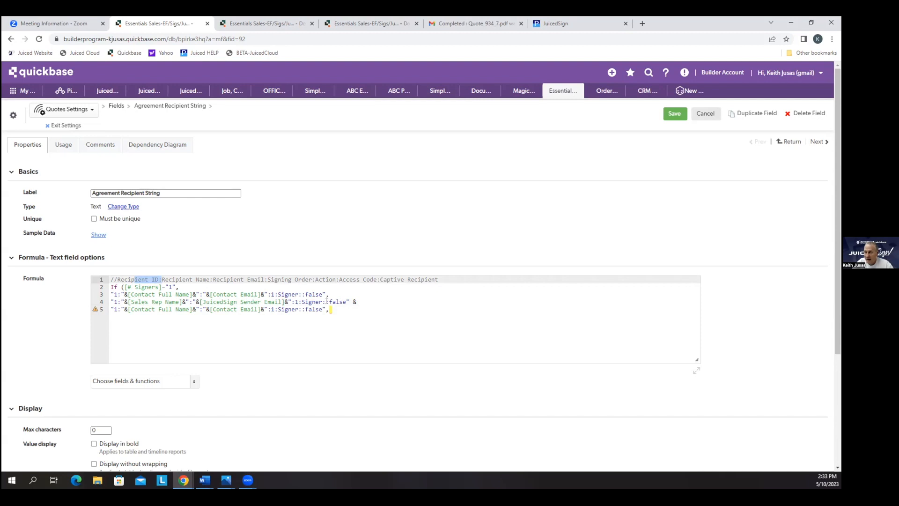
double_click(114, 309)
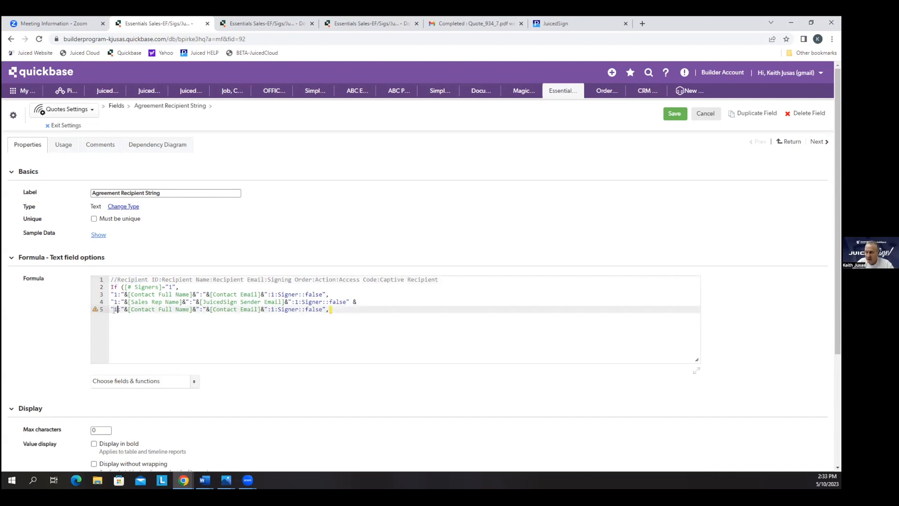
type("2")
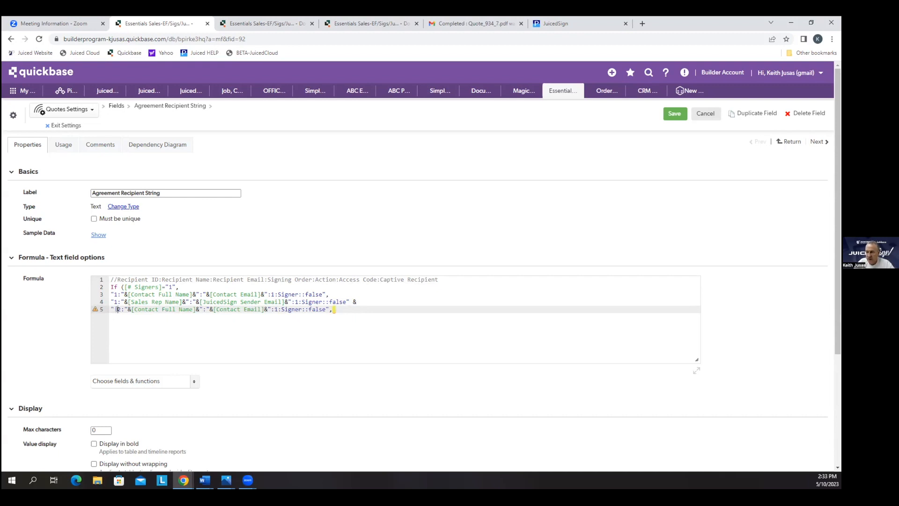
left_click(276, 309)
key("Delete")
type("2")
left_click(340, 309)
key("BackSpace")
type(")")
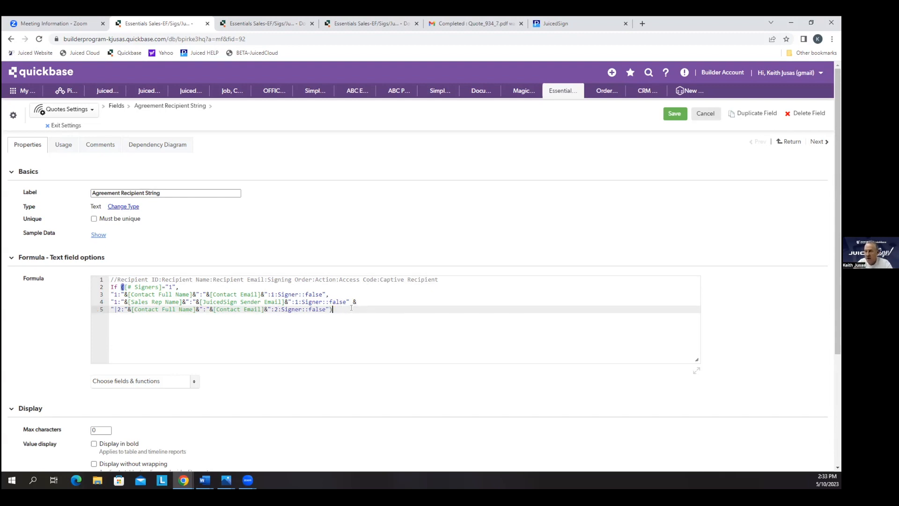
Step: Set the captive recipient value to true in the sales rep line and save the Agreement Recipient String field
double_click(331, 302)
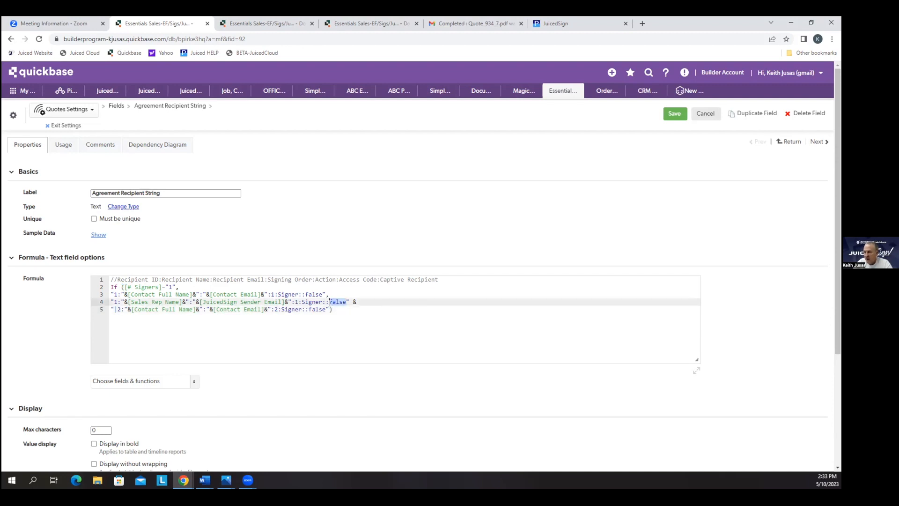
type("true")
left_click(674, 114)
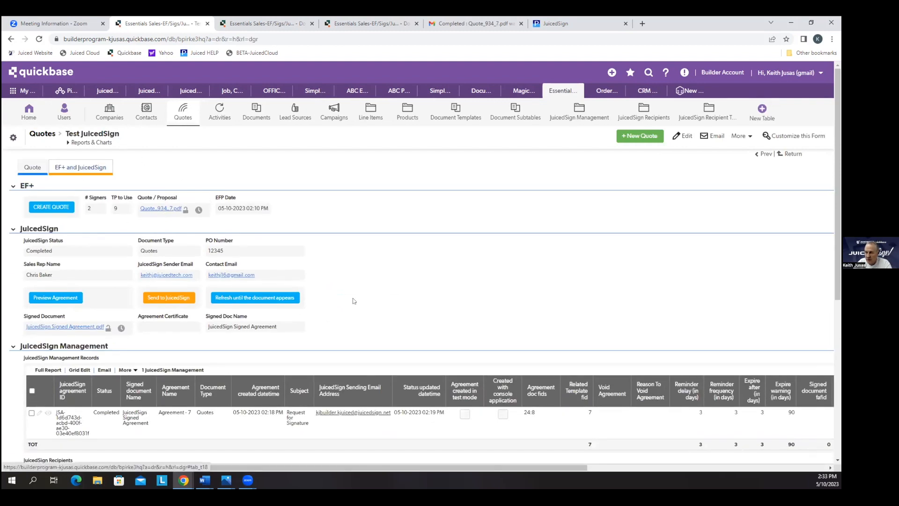
Step: Check the Agreement Recipient String on the Test JuicedSign quote against its number of signers and TP to Use
scroll(424, 283, "down", 4)
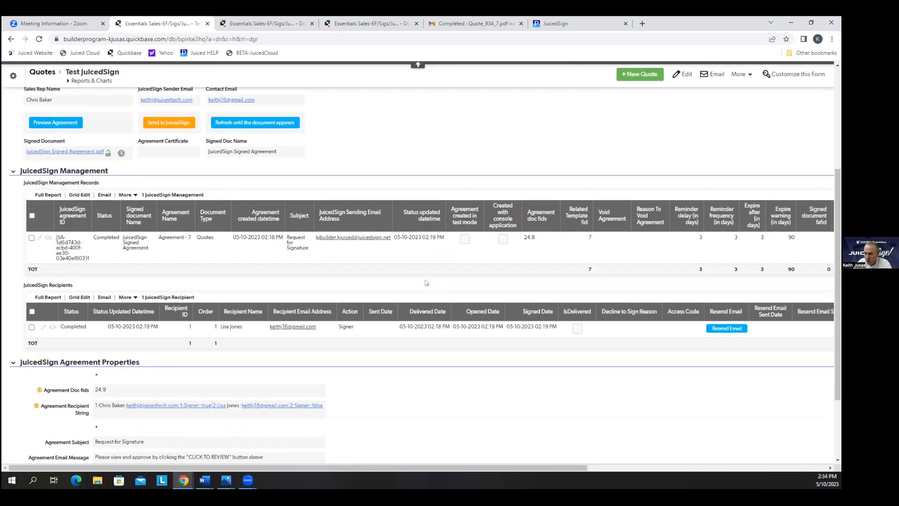
scroll(425, 283, "down", 2)
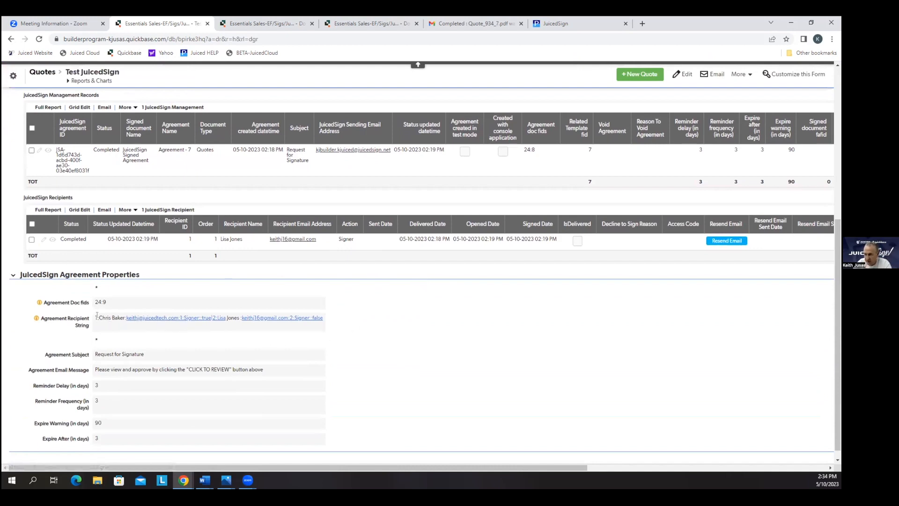
scroll(192, 195, "up", 4)
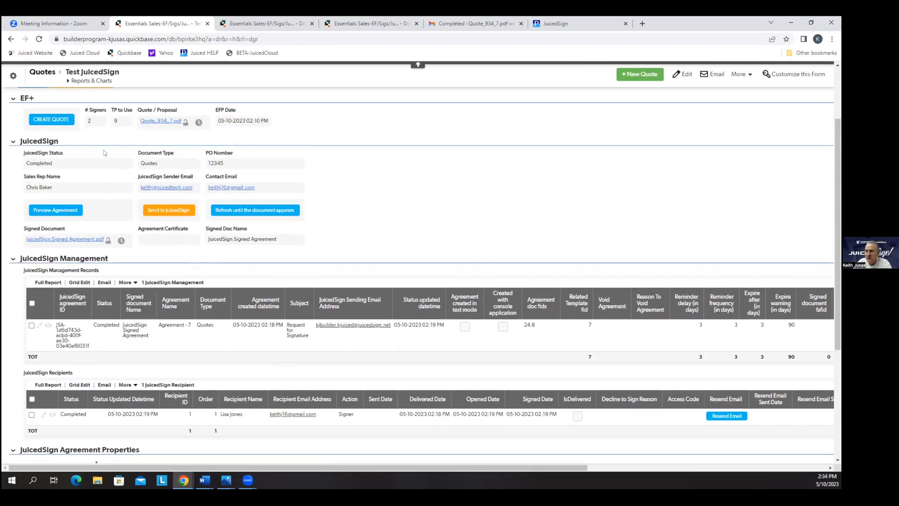
scroll(104, 152, "down", 4)
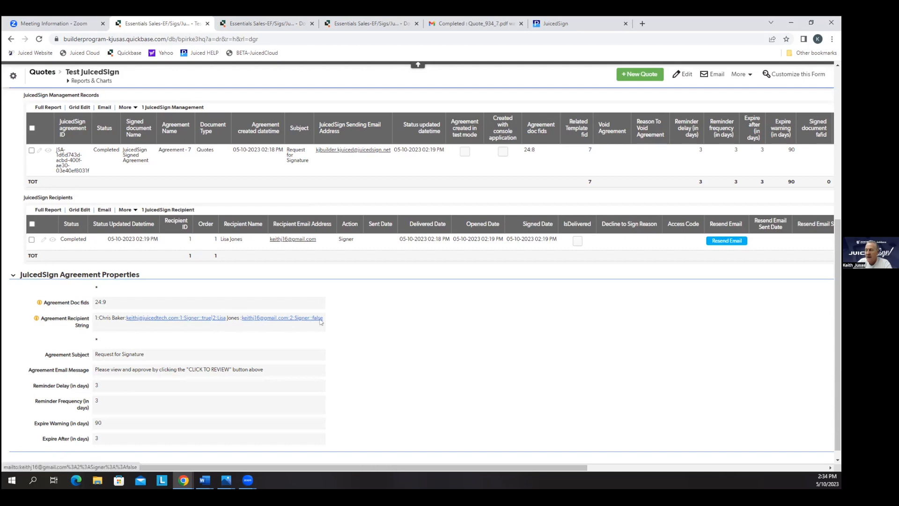
scroll(412, 357, "up", 1)
scroll(412, 358, "up", 6)
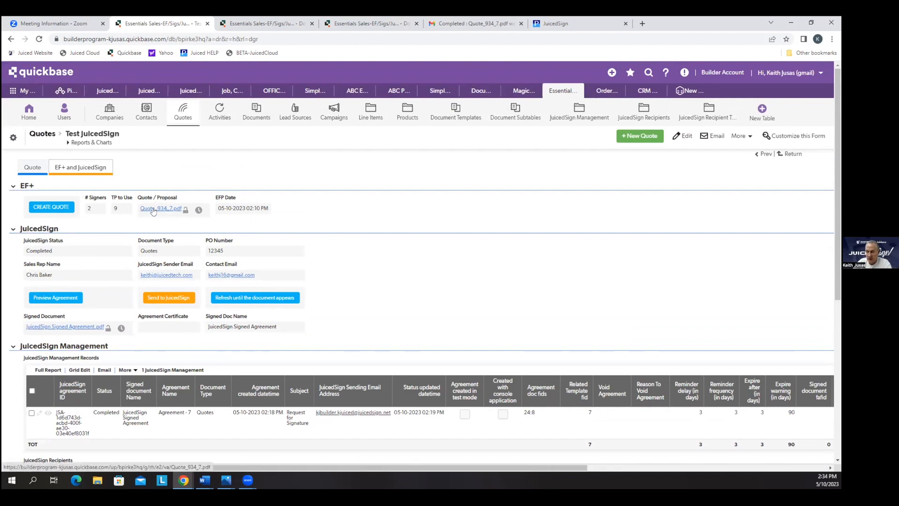
Step: Generate the two-signer quote document, review its signature blocks, close it, and return to the quote's EF+ and JuicedSign section
left_click(56, 208)
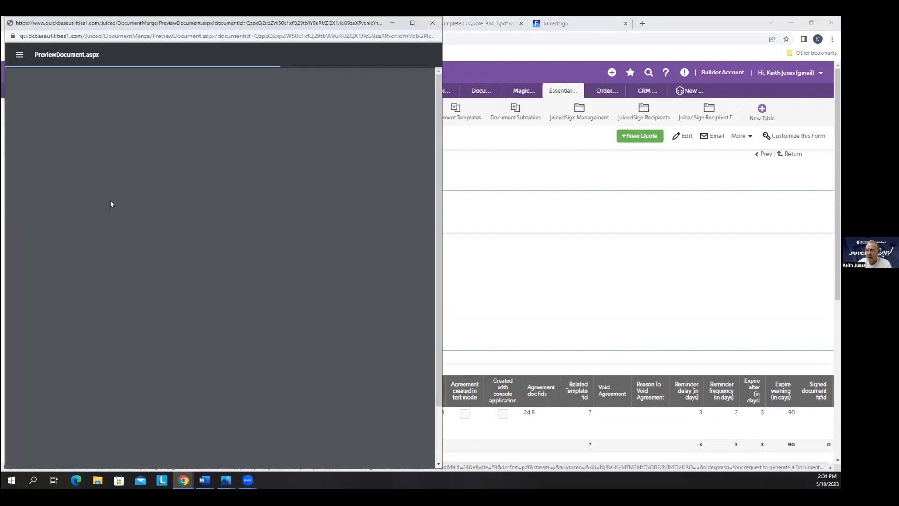
scroll(251, 363, "down", 2)
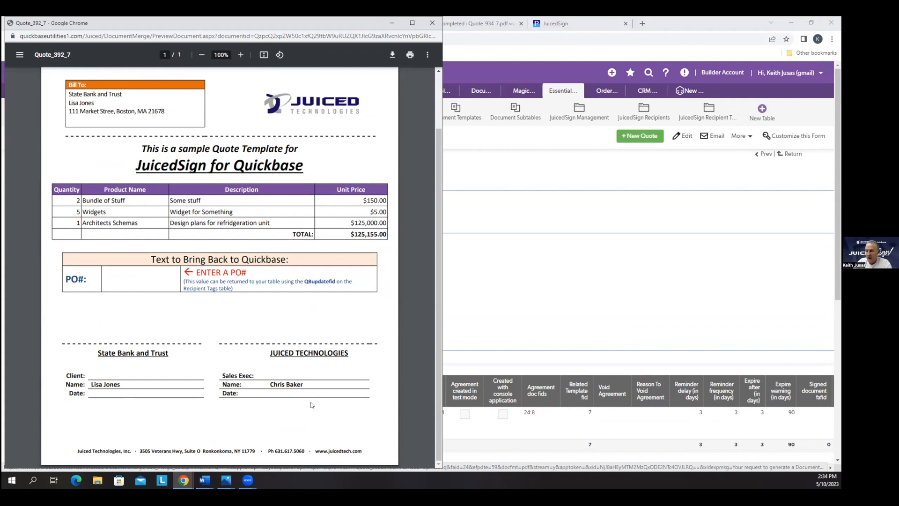
left_click(431, 24)
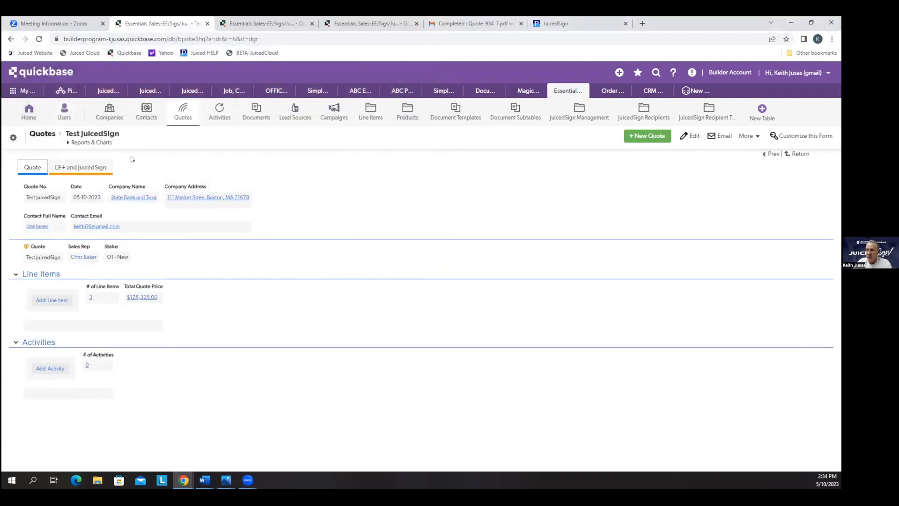
left_click(84, 167)
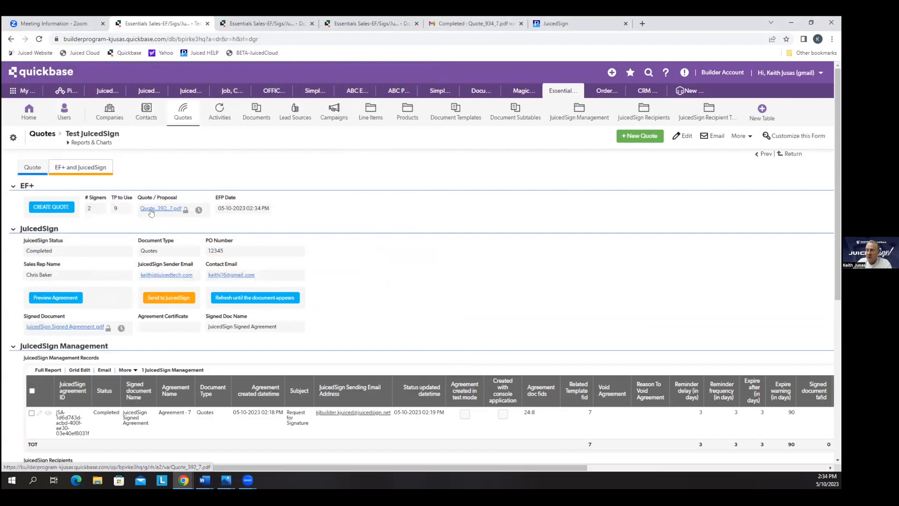
Step: Preview the agreement for the sales rep, recipient 1, and examine the tag placement on the document
left_click(67, 297)
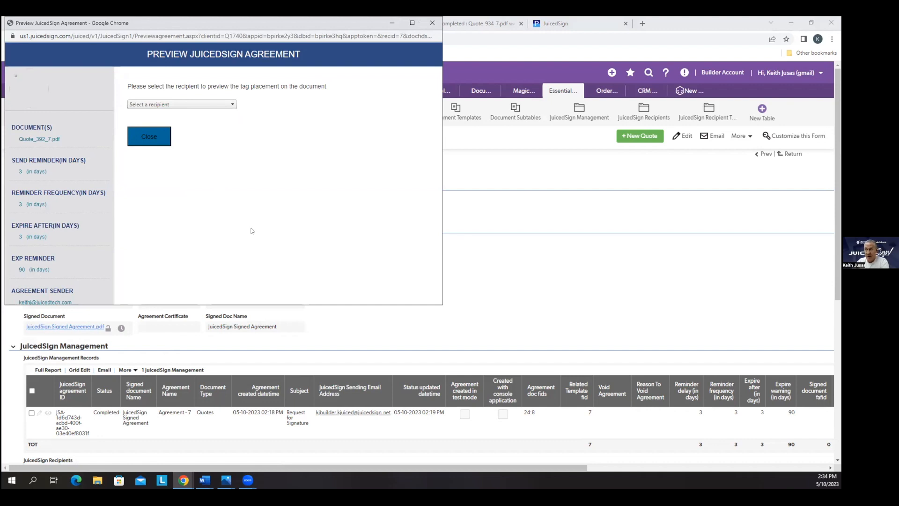
left_click(234, 106)
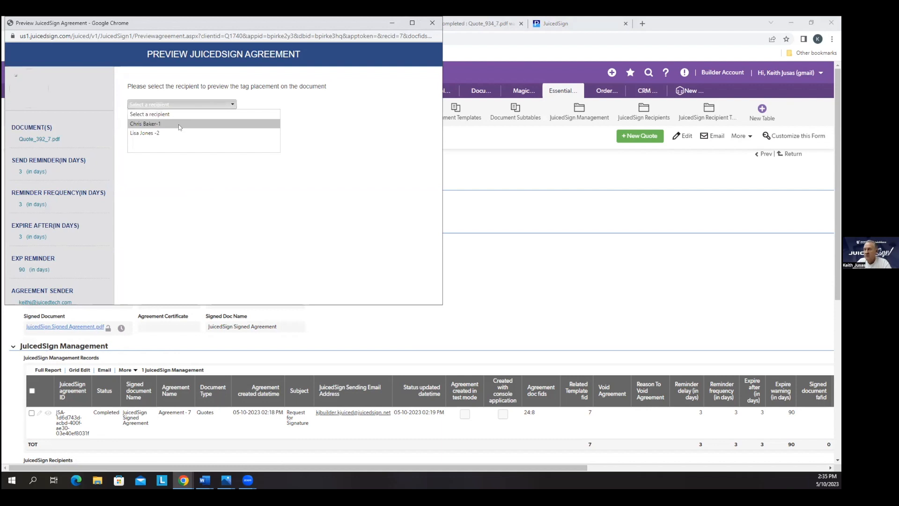
left_click(178, 125)
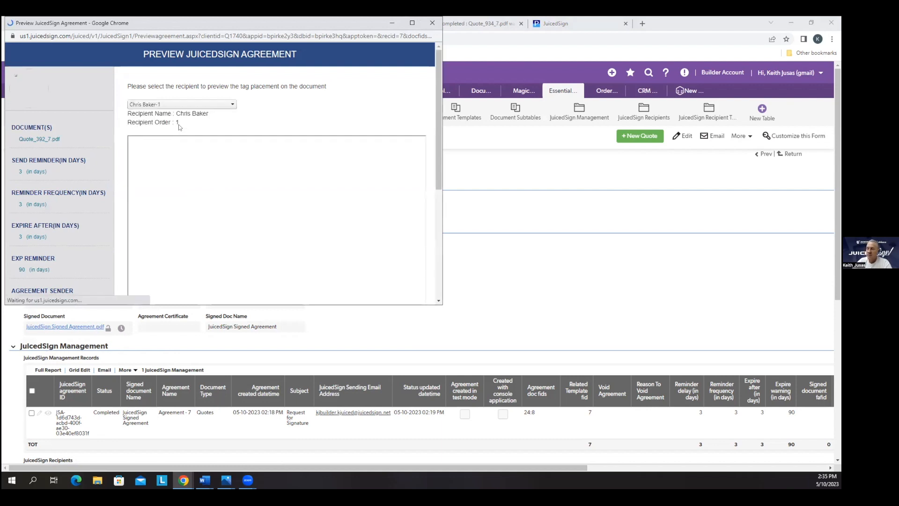
left_click(412, 23)
scroll(543, 275, "down", 1)
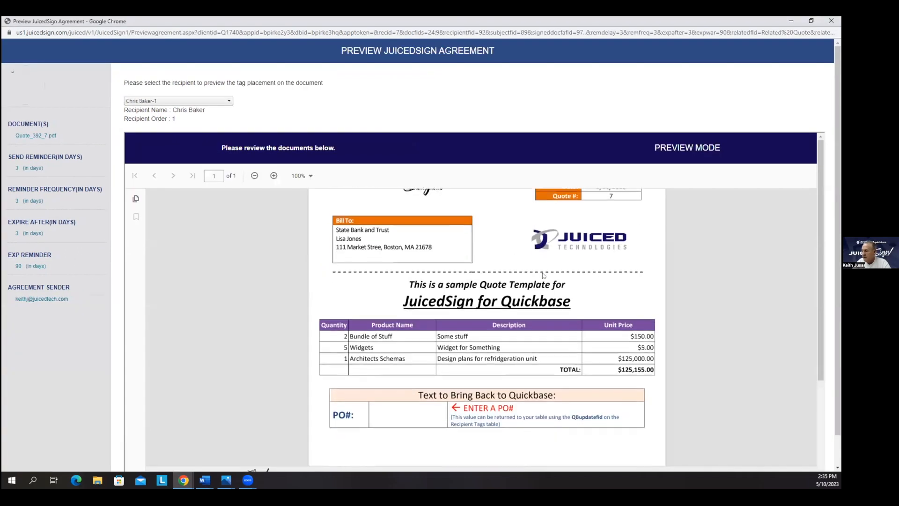
scroll(535, 288, "down", 3)
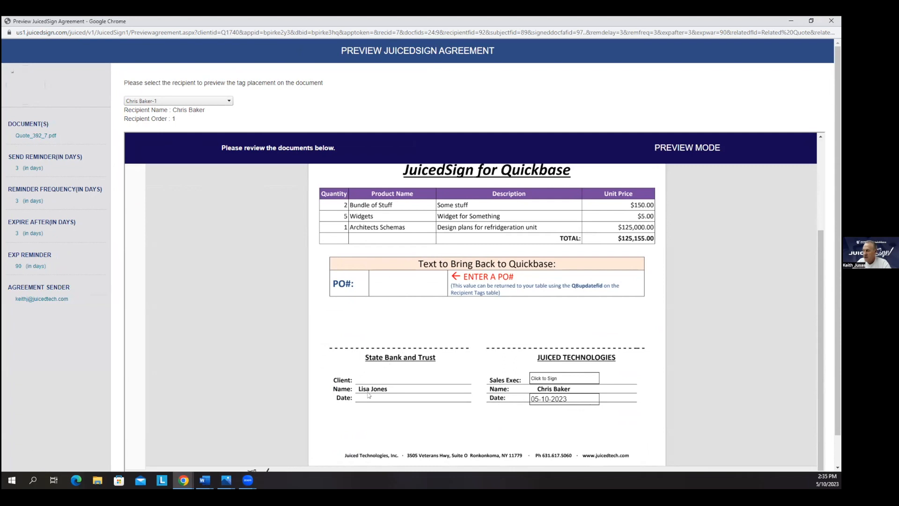
Step: Preview the tag placement for the customer, recipient 2, and close the agreement preview
left_click(228, 101)
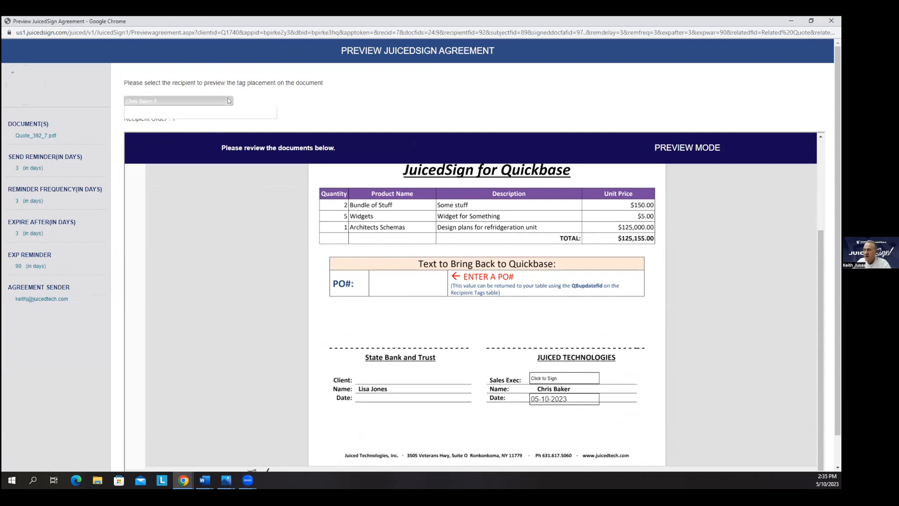
left_click(152, 130)
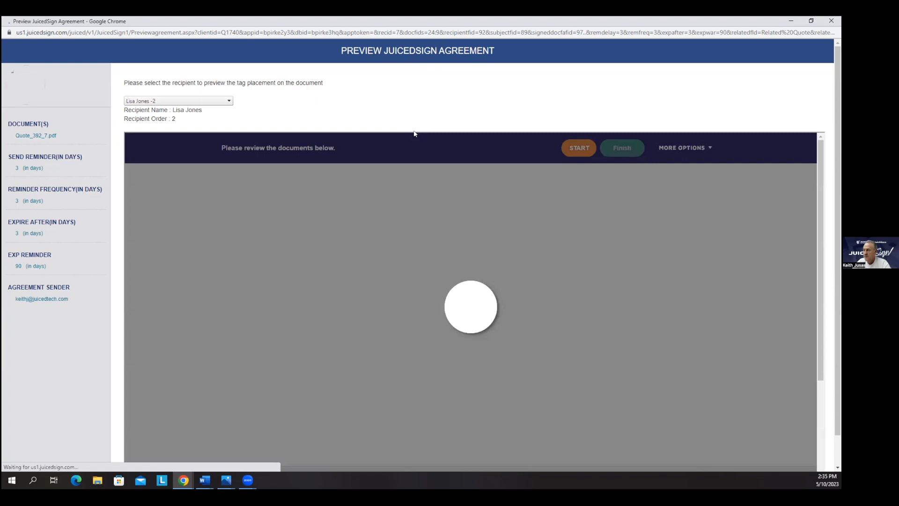
scroll(605, 253, "down", 2)
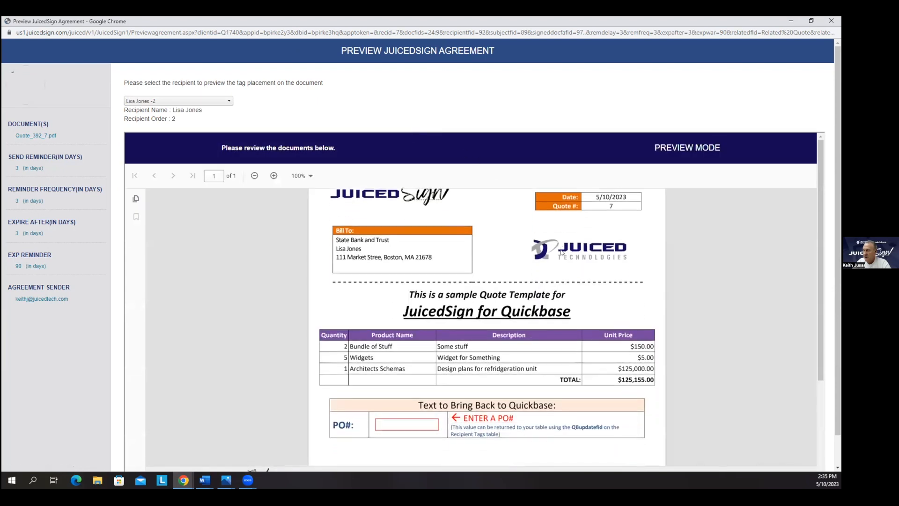
scroll(605, 252, "down", 2)
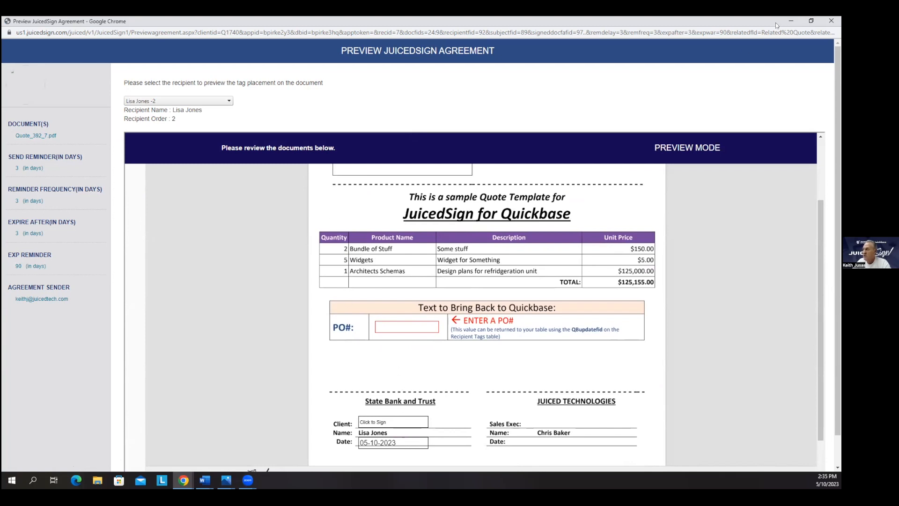
left_click(831, 22)
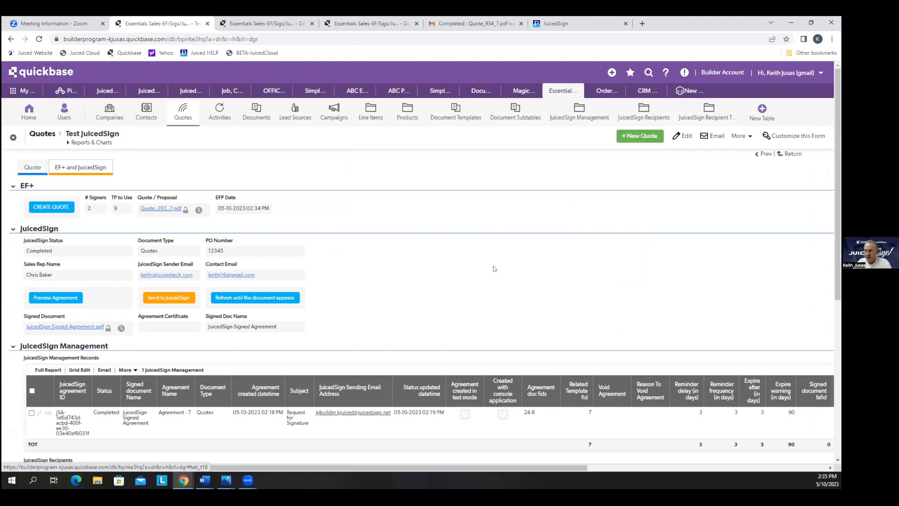
Step: Look over the quote's JuicedSign records, check the document and recipients in the agreement details, and send the agreement to JuicedSign
scroll(403, 309, "down", 3)
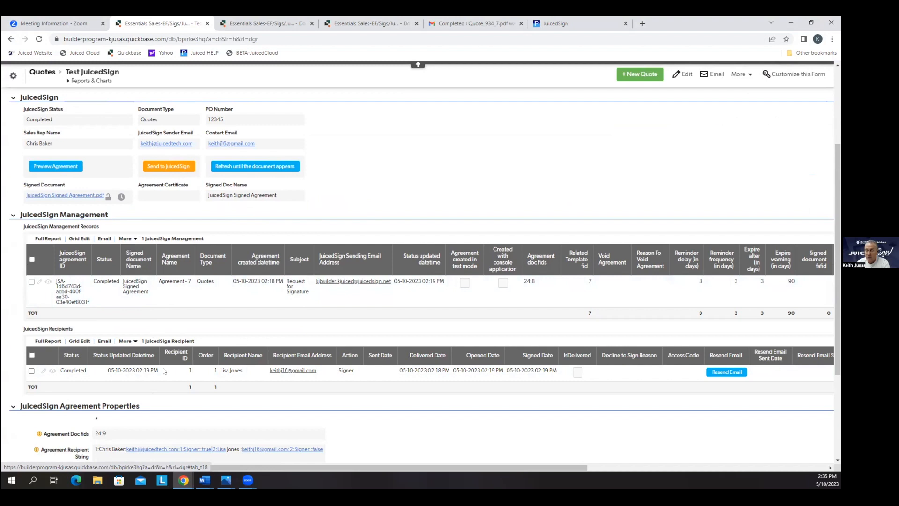
scroll(396, 187, "up", 2)
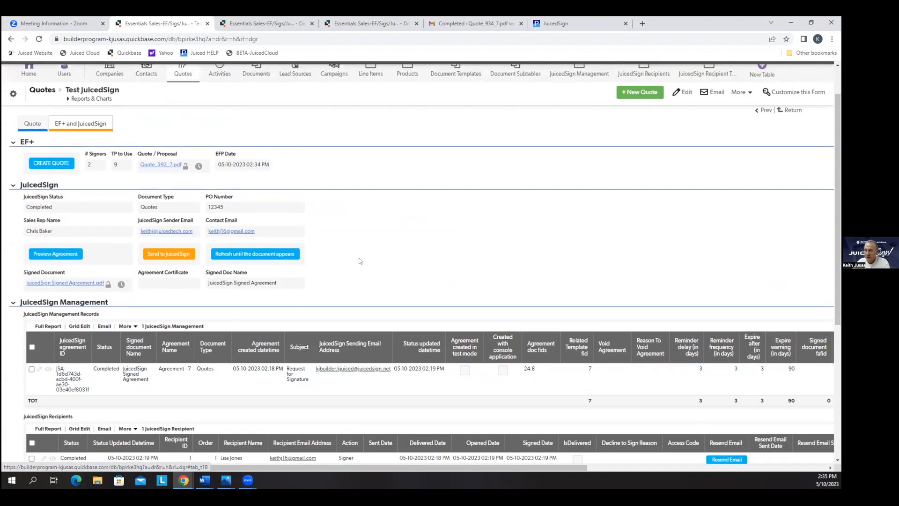
scroll(150, 393, "down", 2)
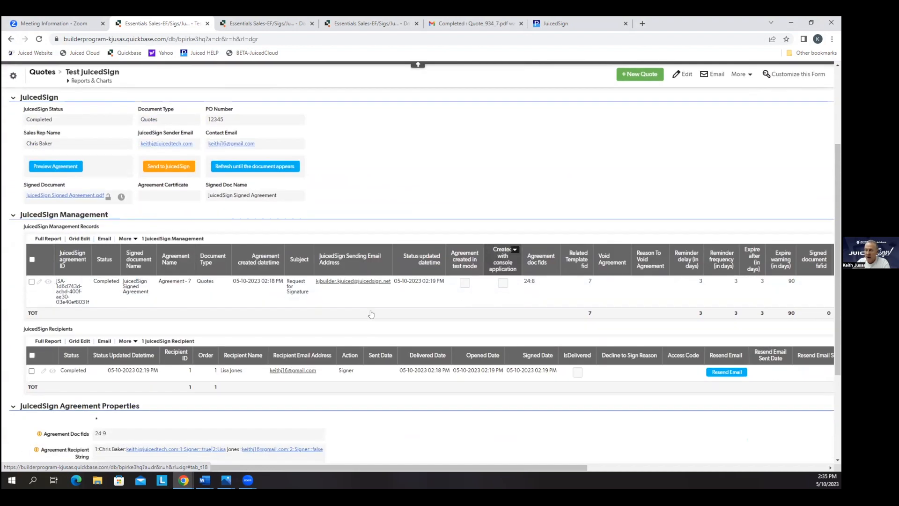
scroll(454, 192, "up", 2)
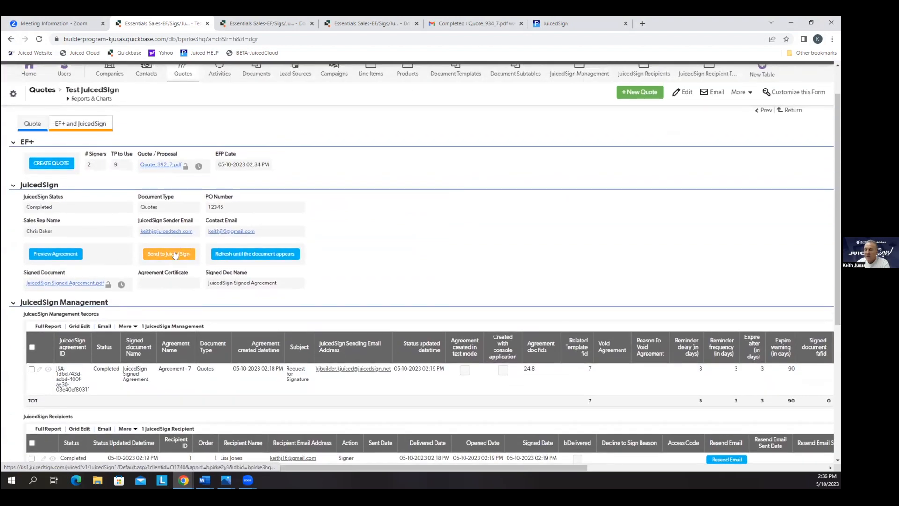
left_click(175, 254)
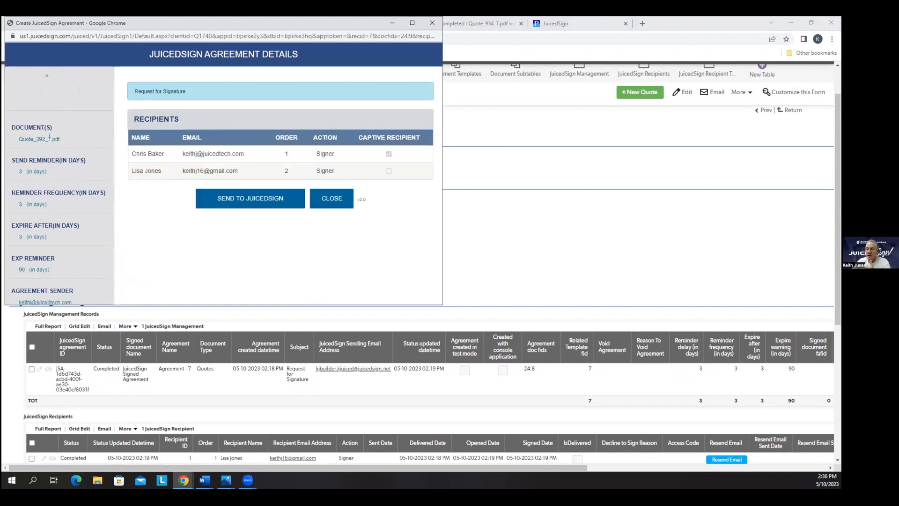
left_click_drag(53, 139, 23, 140)
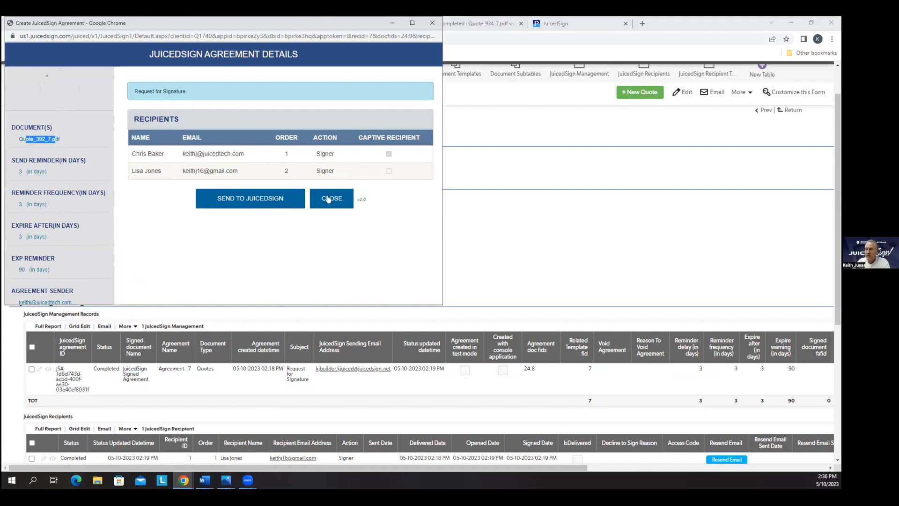
left_click(265, 198)
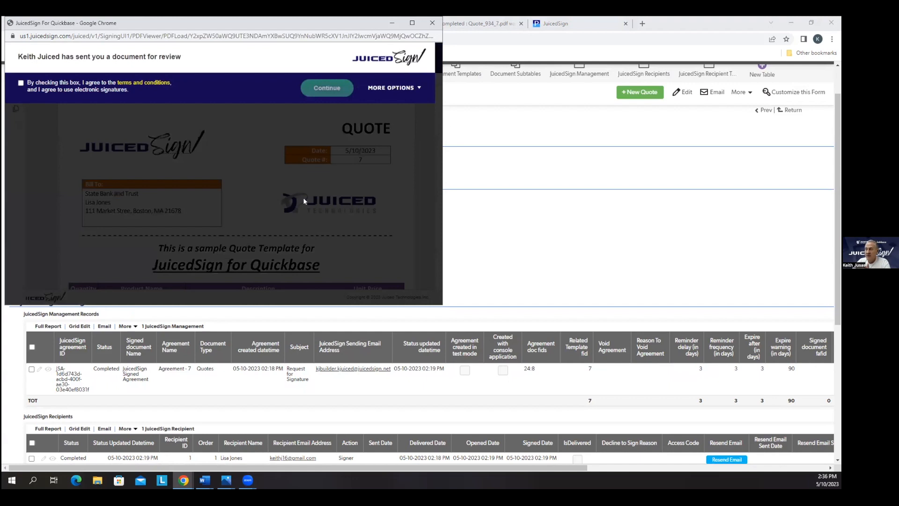
Step: Maximize the signing window, read the electronic signature disclosure, accept the terms and conditions, and continue to the document
left_click(411, 23)
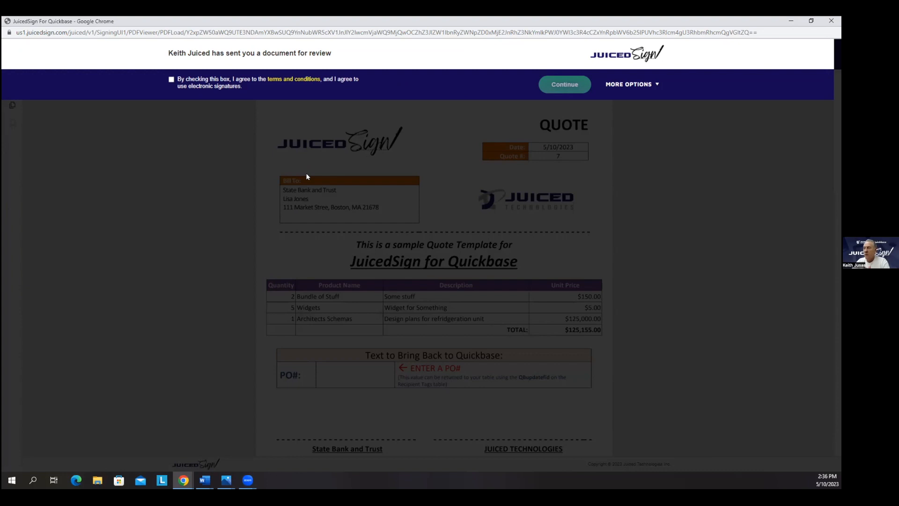
left_click(302, 82)
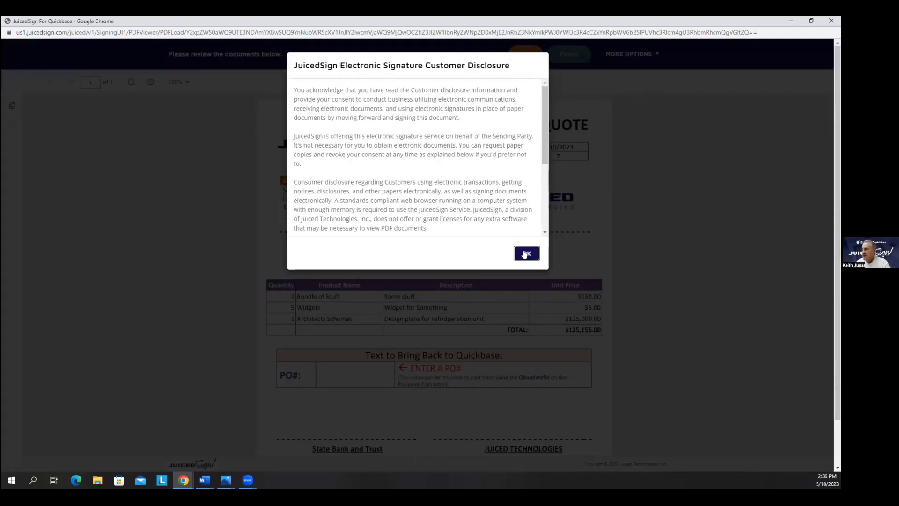
left_click(524, 254)
left_click(168, 80)
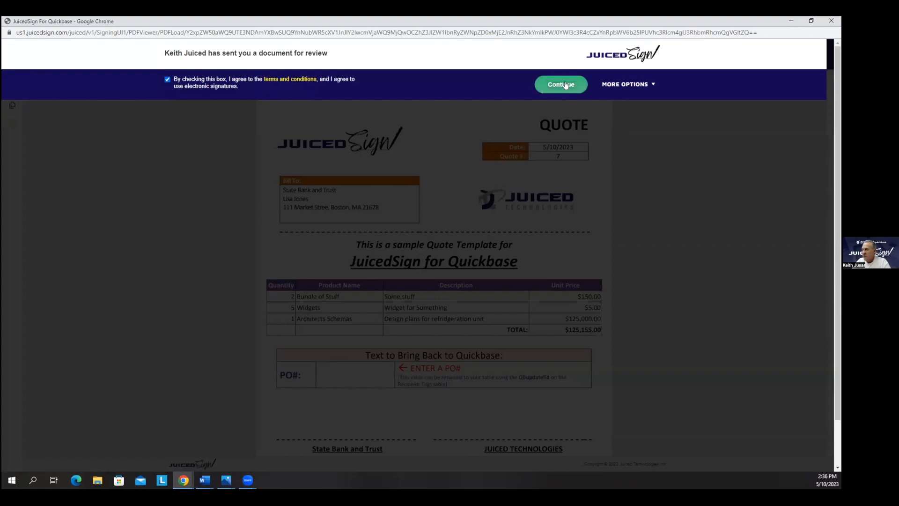
left_click(565, 85)
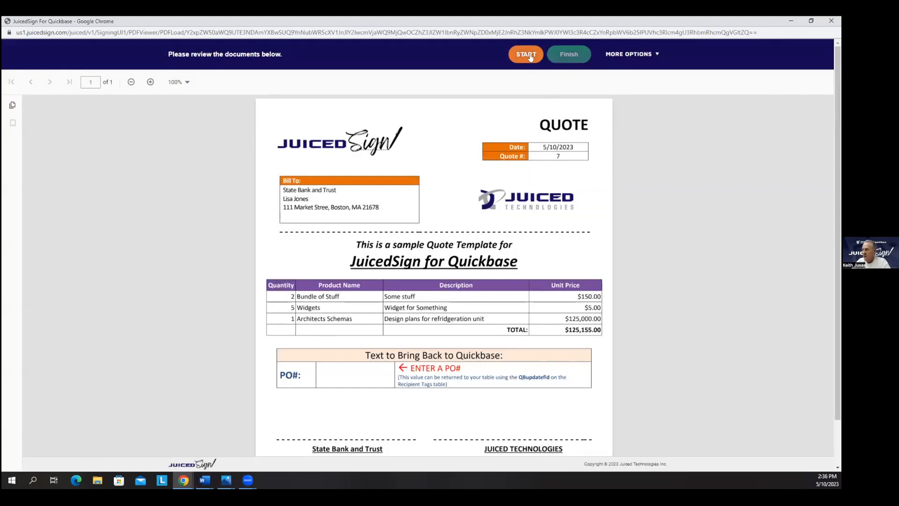
Step: Sign the quote as the sales executive with the third signature style, finish the signing, and close the signing window
left_click(525, 54)
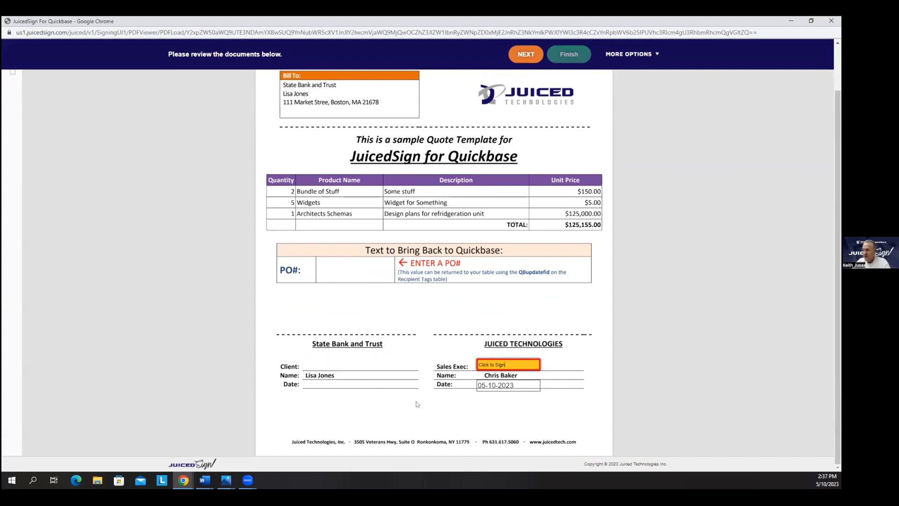
left_click(520, 363)
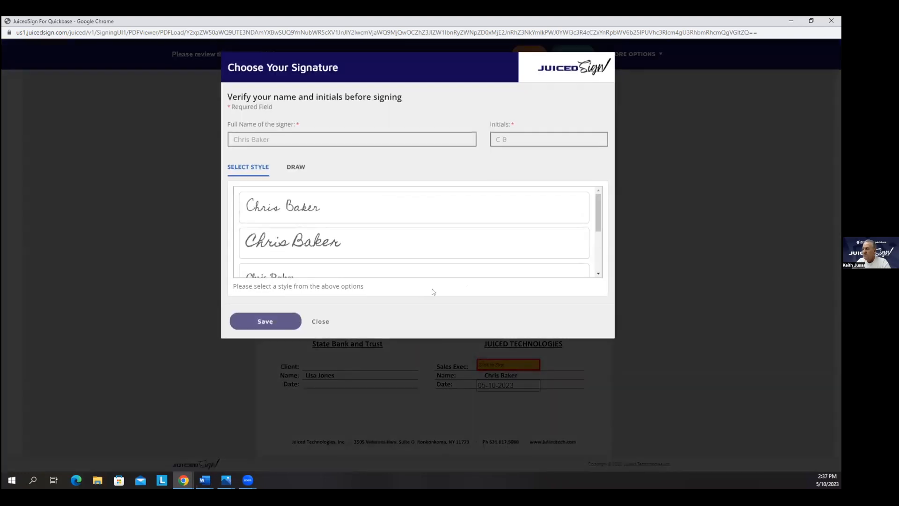
scroll(384, 240, "down", 2)
scroll(386, 239, "up", 1)
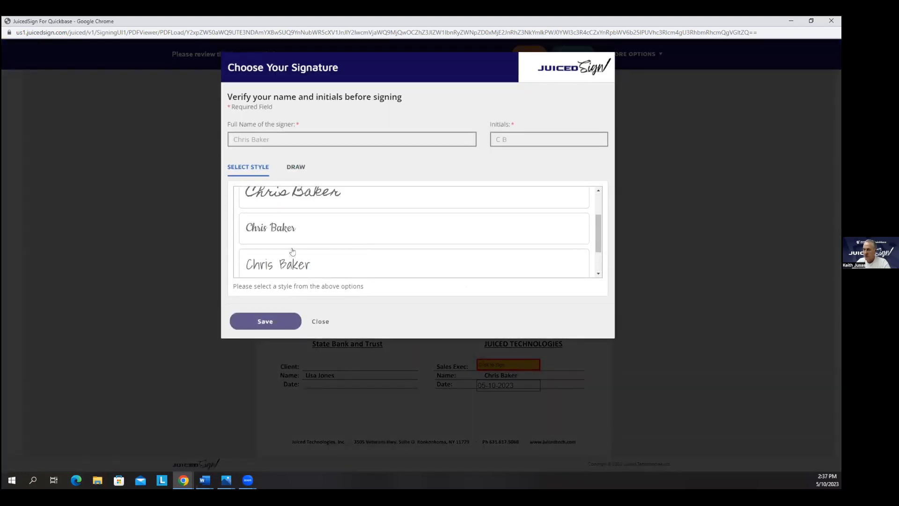
left_click(291, 228)
left_click(273, 323)
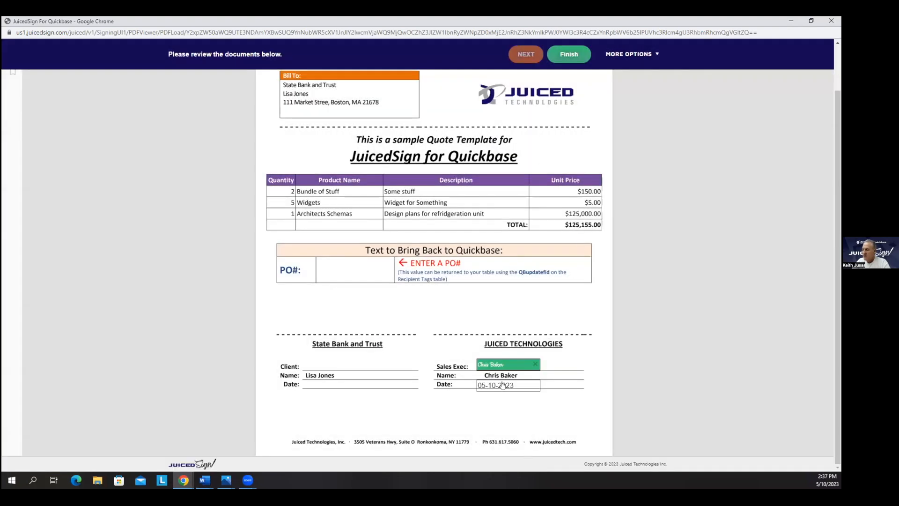
left_click(566, 55)
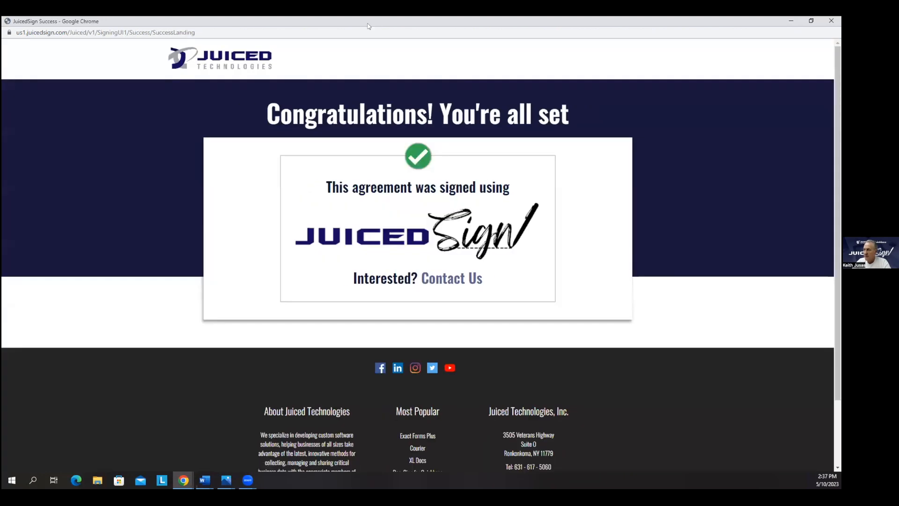
left_click(832, 22)
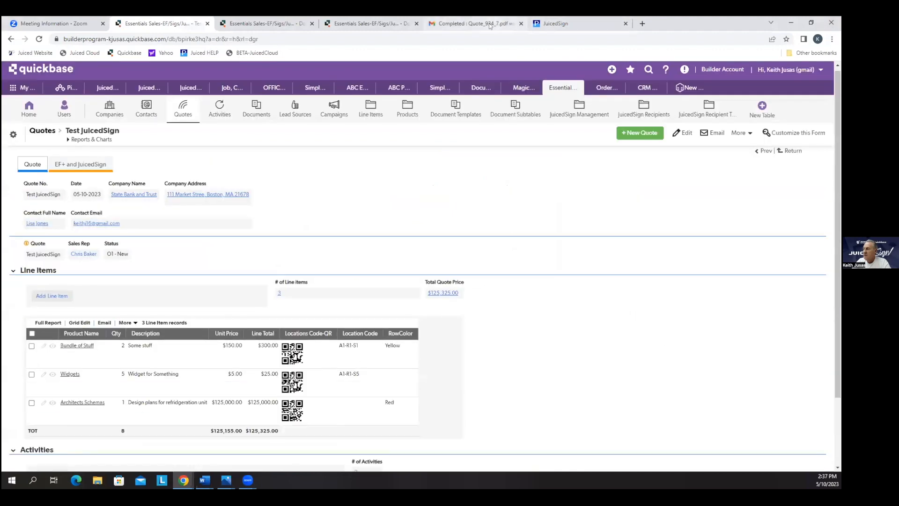
Step: Close the earlier completed-quote email and open the Gmail inbox in a new browser tab
left_click(488, 23)
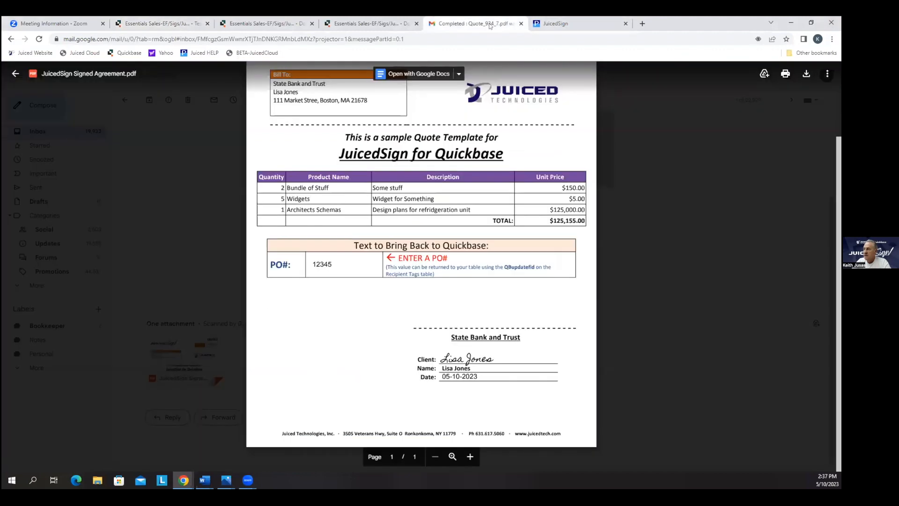
left_click(521, 23)
left_click(355, 23)
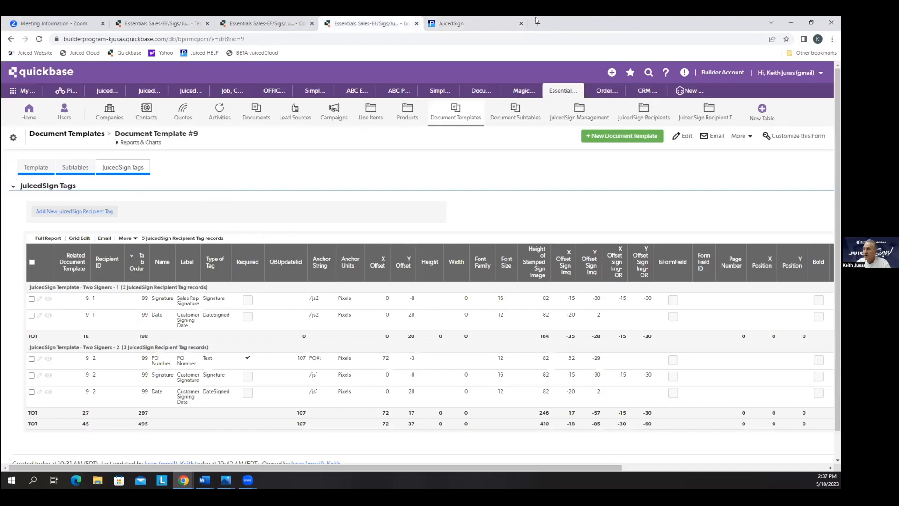
left_click(539, 24)
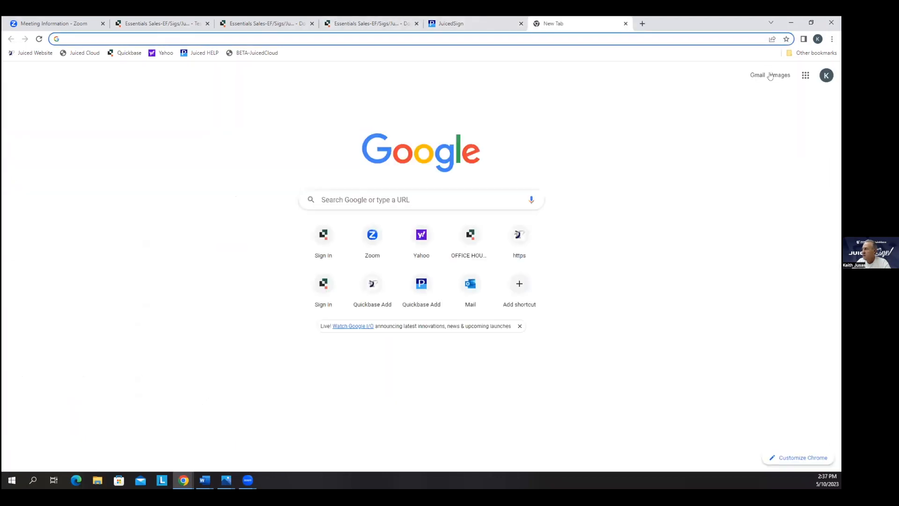
left_click(755, 73)
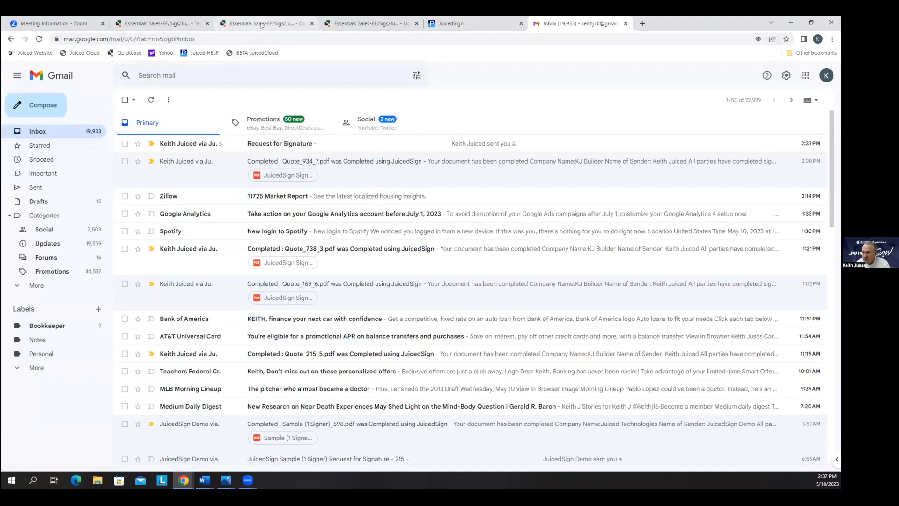
Step: Reload the Test JuicedSign quote and check its agreement and recipient statuses under EF+ and JuicedSign
left_click(169, 25)
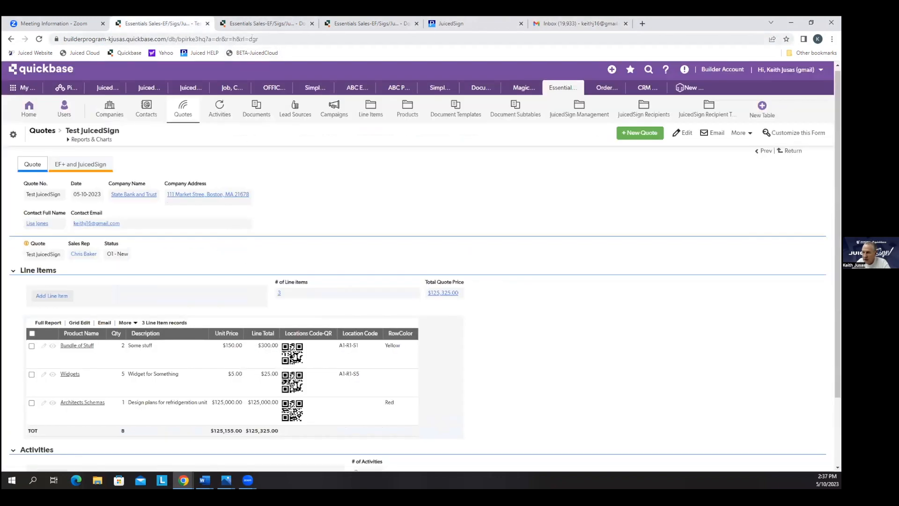
left_click(273, 25)
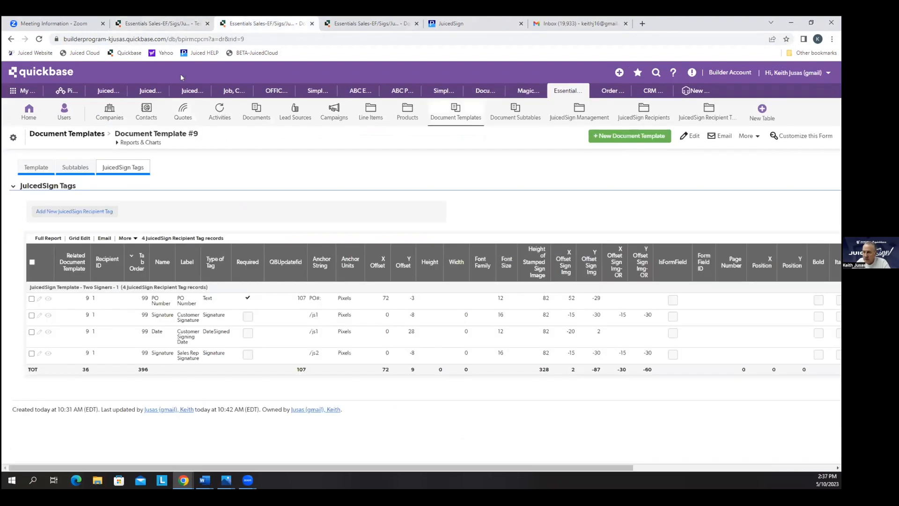
left_click(172, 26)
left_click(39, 38)
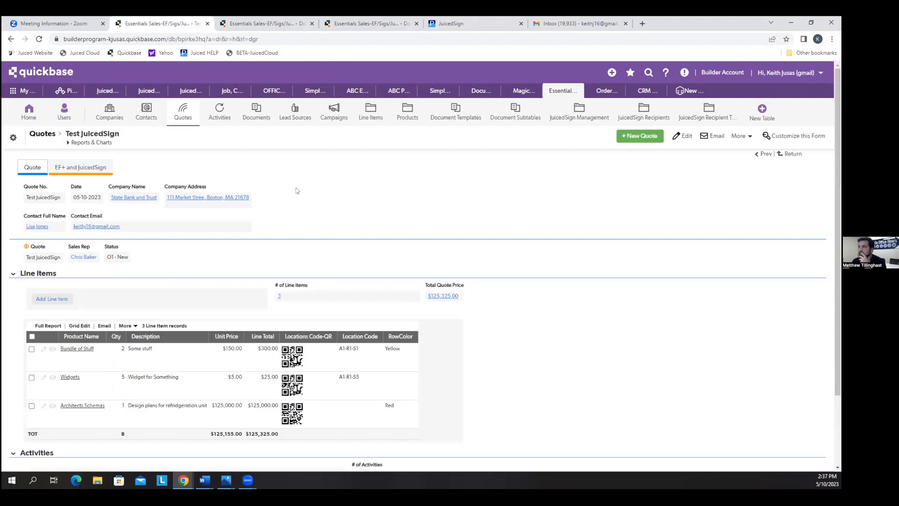
left_click(70, 171)
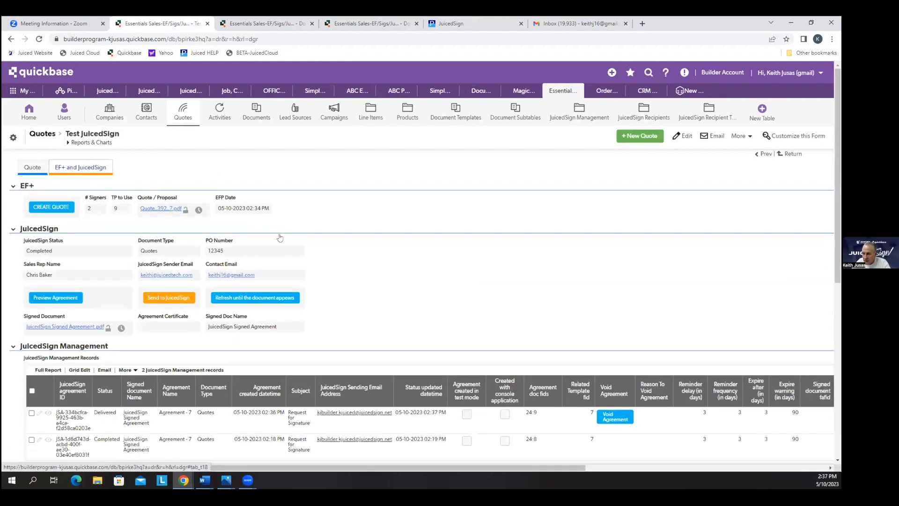
scroll(280, 238, "down", 4)
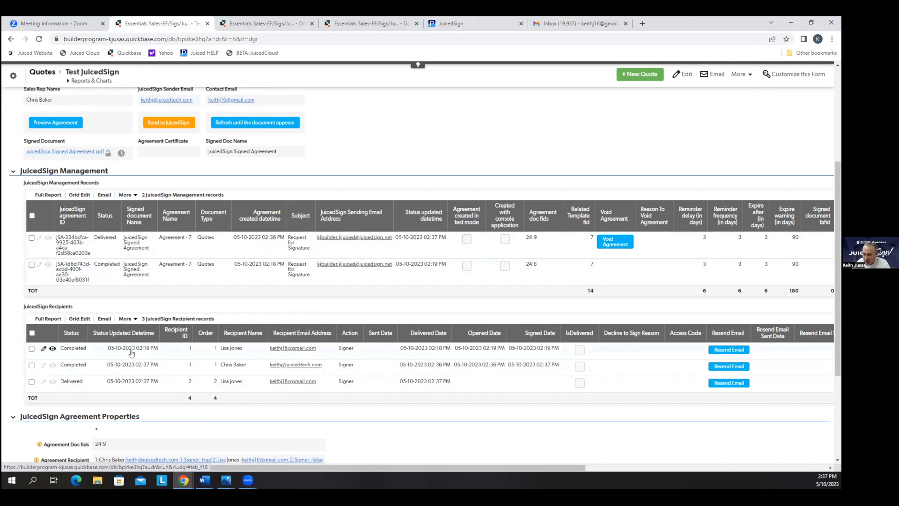
left_click_drag(486, 467, 206, 487)
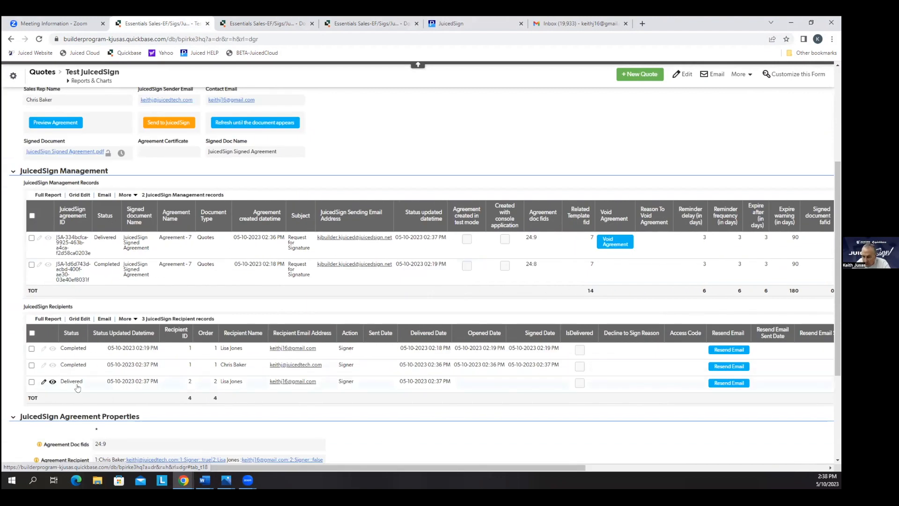
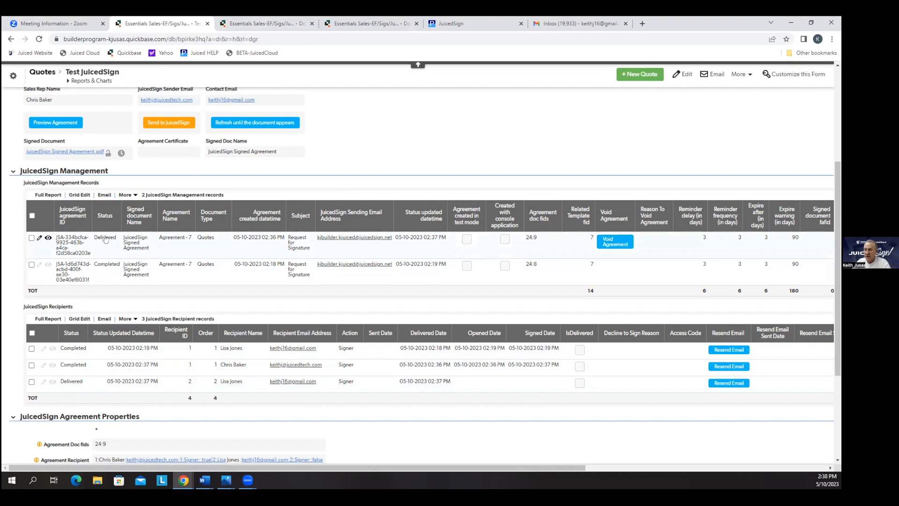
Step: Open the customer's document from the newest Request for Signature email in Gmail, view the terms, accept them, and continue
left_click(562, 24)
left_click(262, 143)
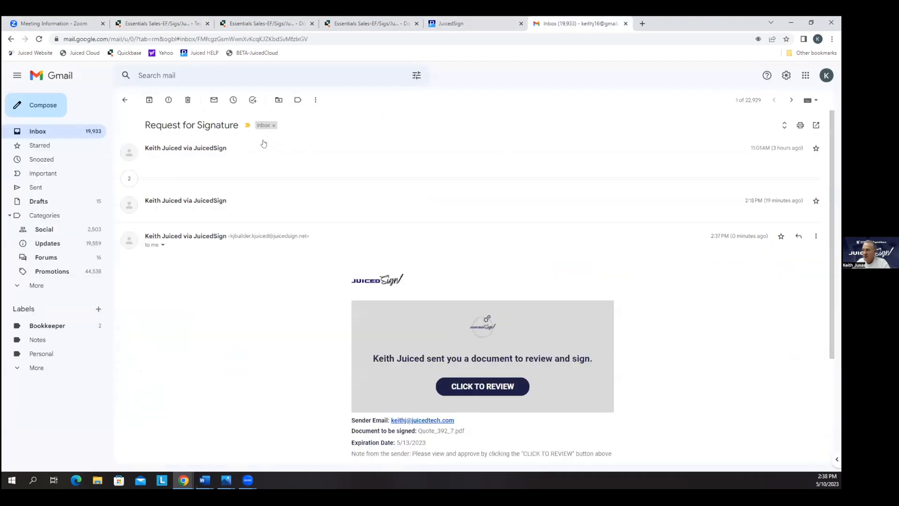
left_click(469, 386)
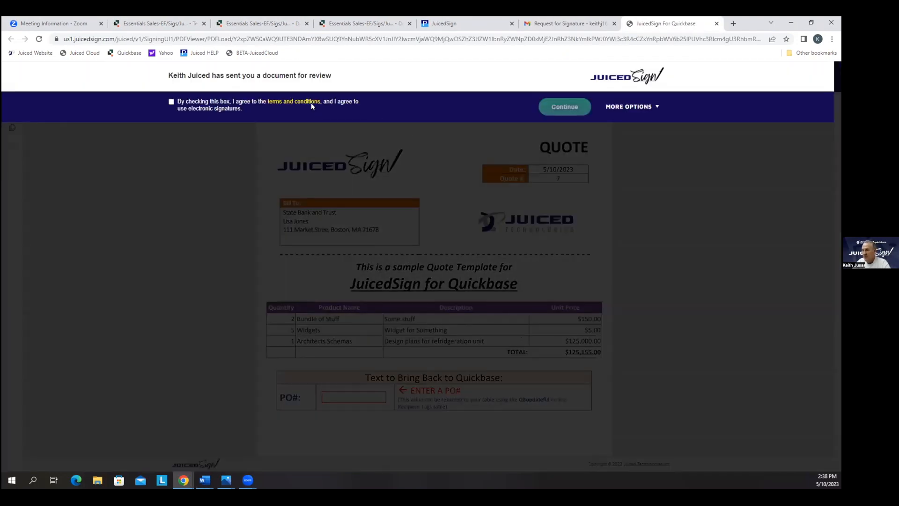
left_click(309, 103)
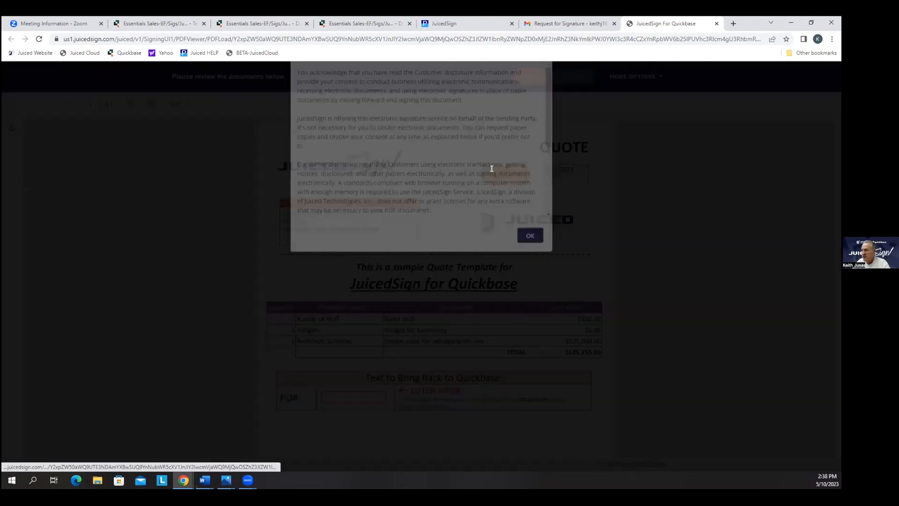
left_click(526, 276)
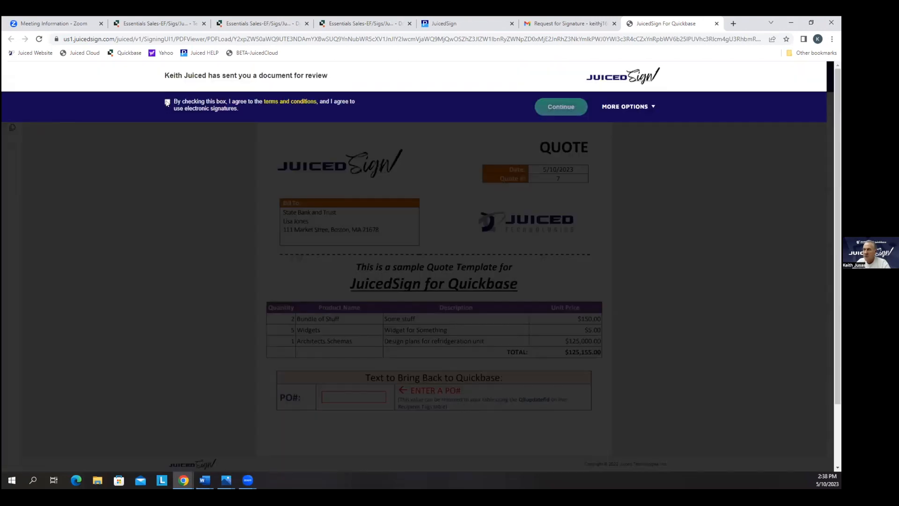
left_click(168, 102)
left_click(561, 109)
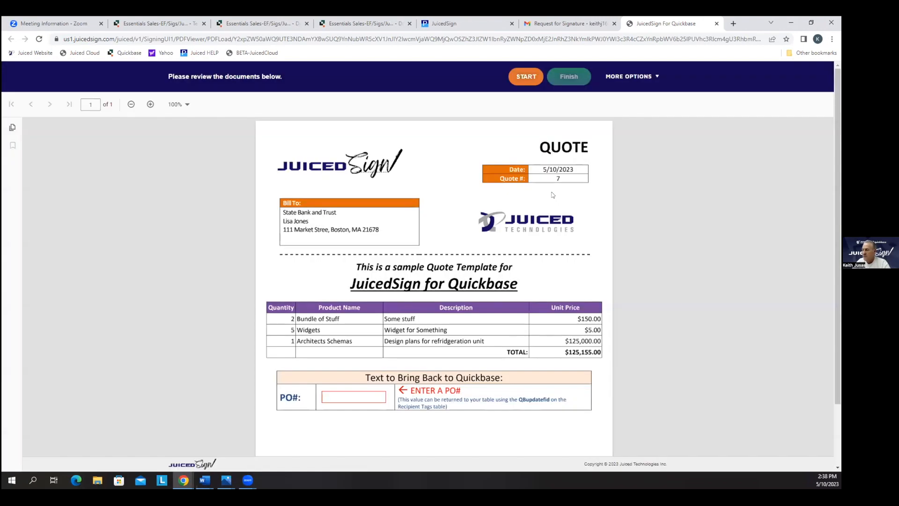
Step: Check the signature blocks on the customer's copy of the quote and fill in the PO number
scroll(431, 252, "down", 3)
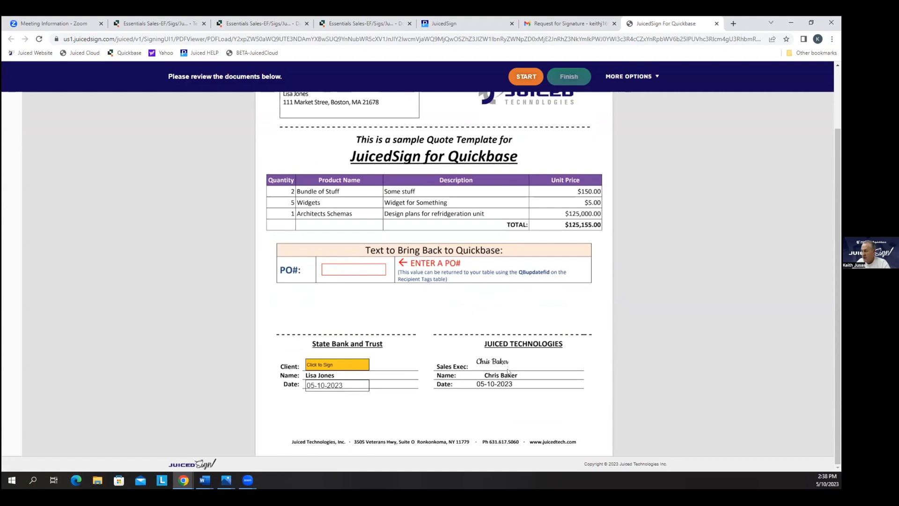
left_click(336, 269)
type("98545647")
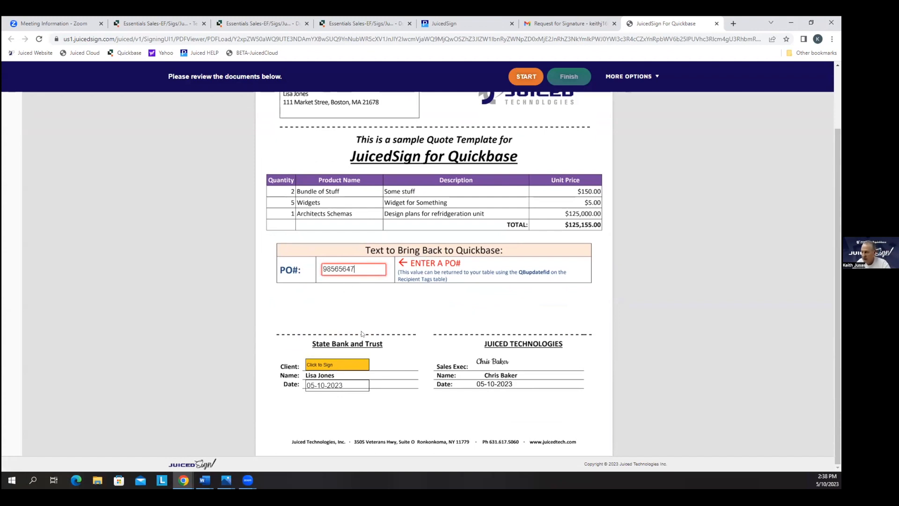
Step: Sign the Client field on the customer's quote with a drawn signature, finish the agreement, and close its success page
left_click(335, 366)
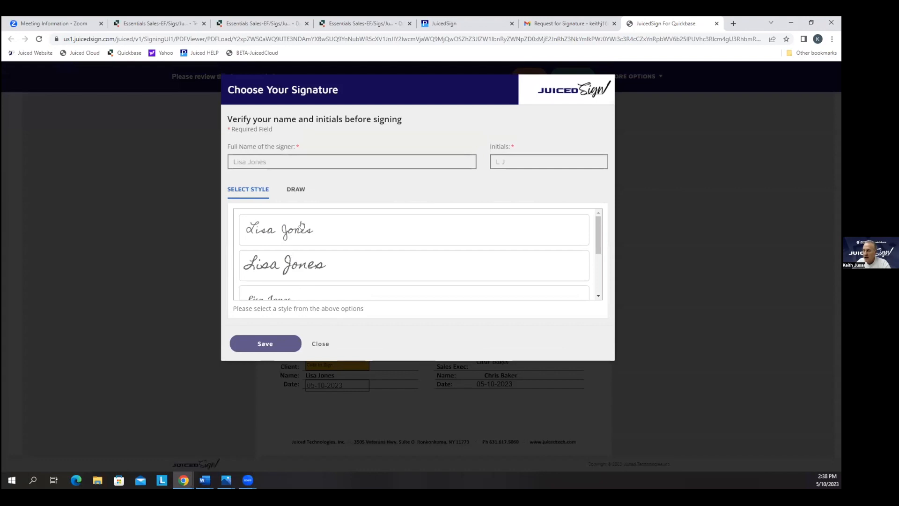
left_click(300, 190)
mouse_move(359, 241)
left_mouse_down()
mouse_move(385, 275)
mouse_move(407, 262)
mouse_move(398, 258)
mouse_move(408, 280)
mouse_move(415, 253)
mouse_move(442, 245)
left_mouse_up()
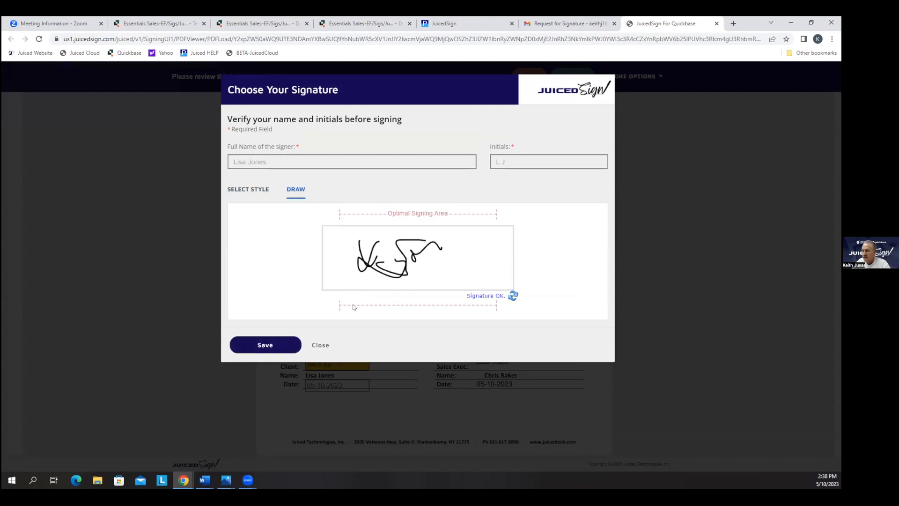
left_click(265, 345)
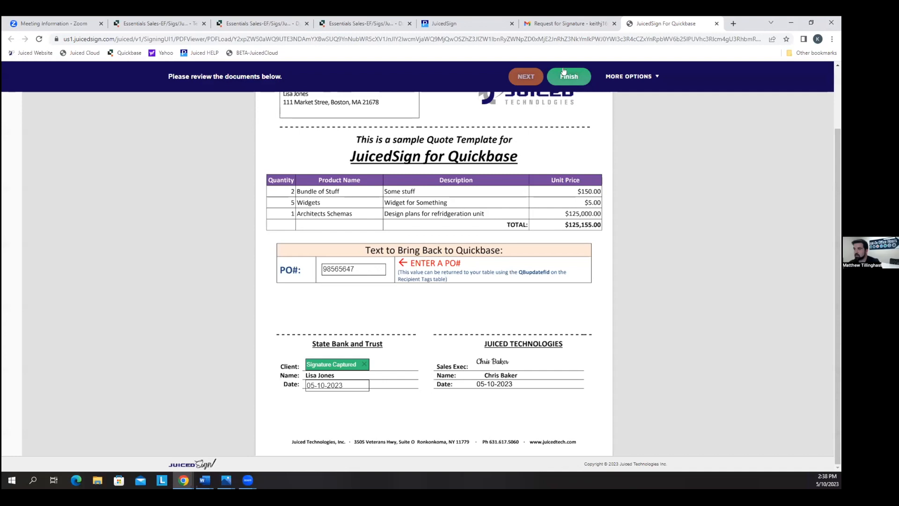
left_click(566, 77)
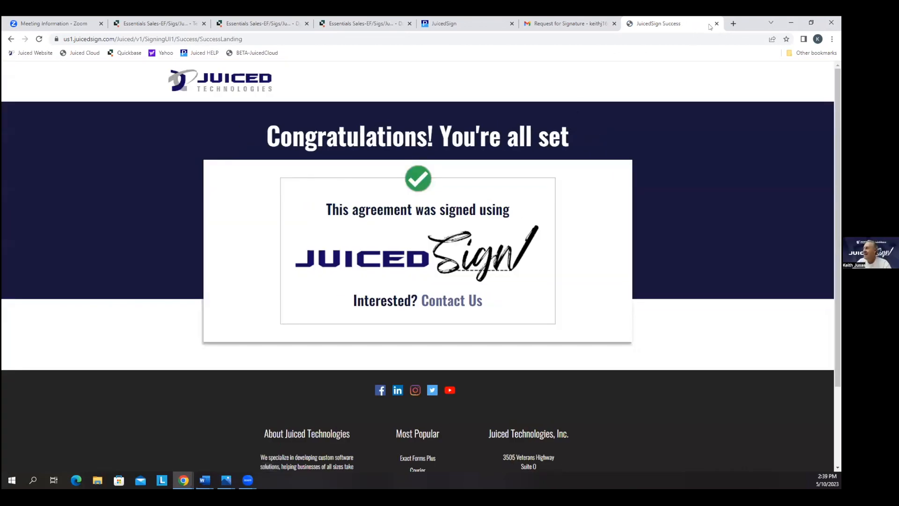
left_click(716, 24)
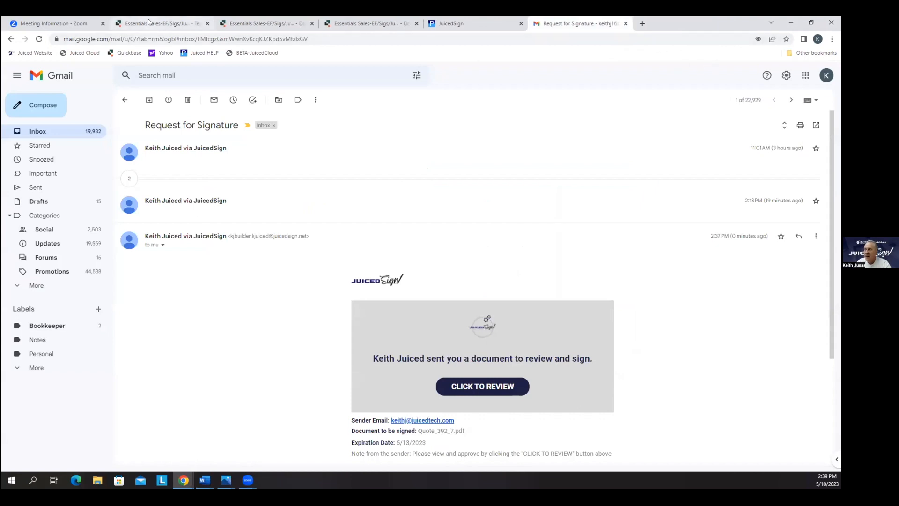
Step: Reload the Test JuicedSign quote in Quickbase and check its agreement and recipient statuses under EF+ and JuicedSign
left_click(177, 26)
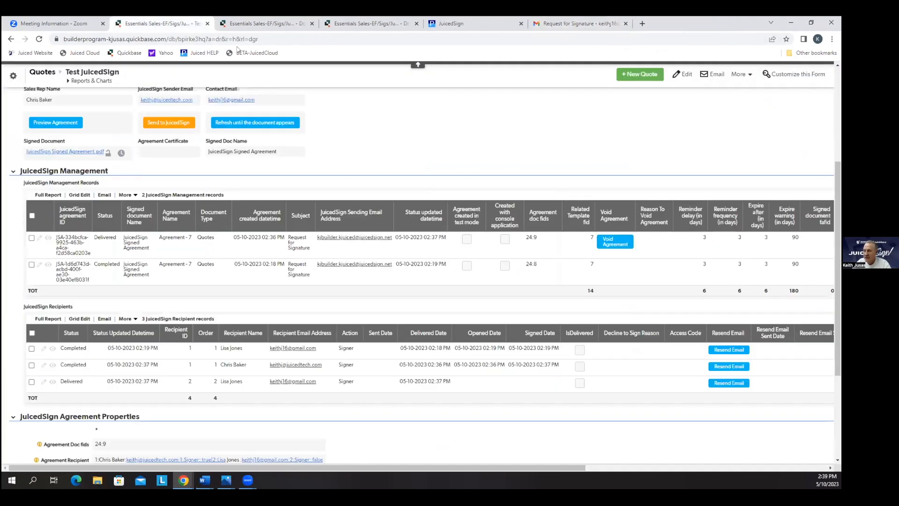
left_click(39, 39)
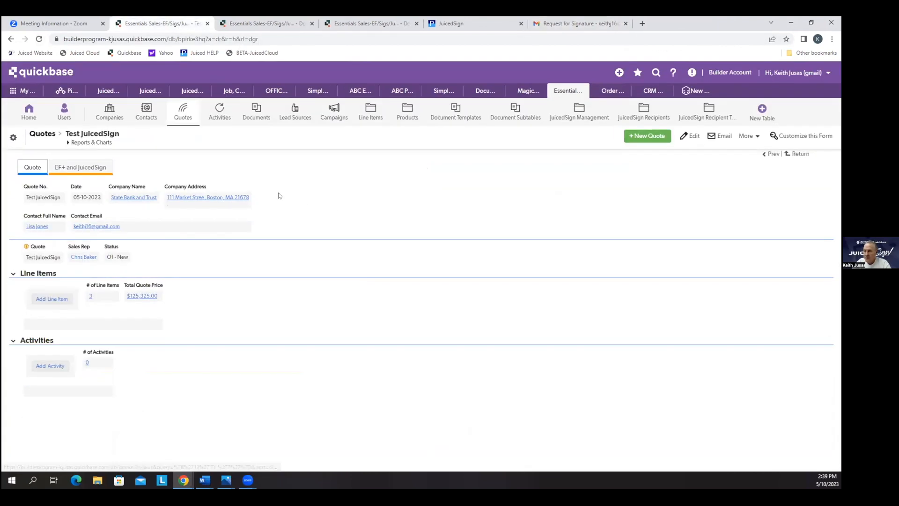
left_click(87, 167)
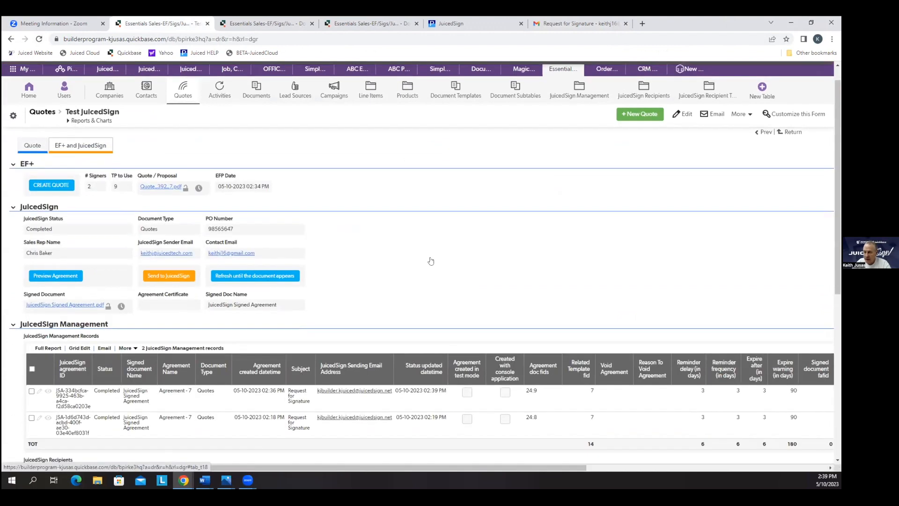
scroll(124, 239, "down", 3)
scroll(124, 239, "down", 1)
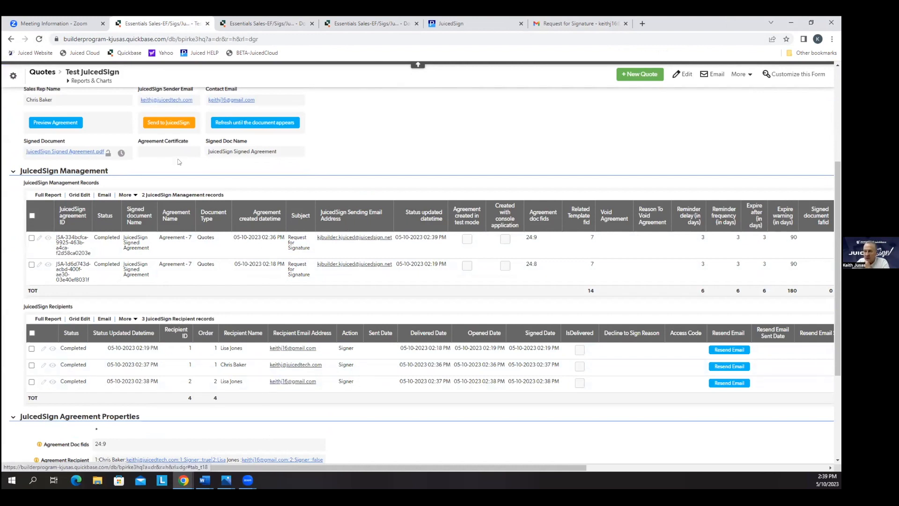
Step: Check the revision history of the quote's Signed Document and close it
left_click(121, 153)
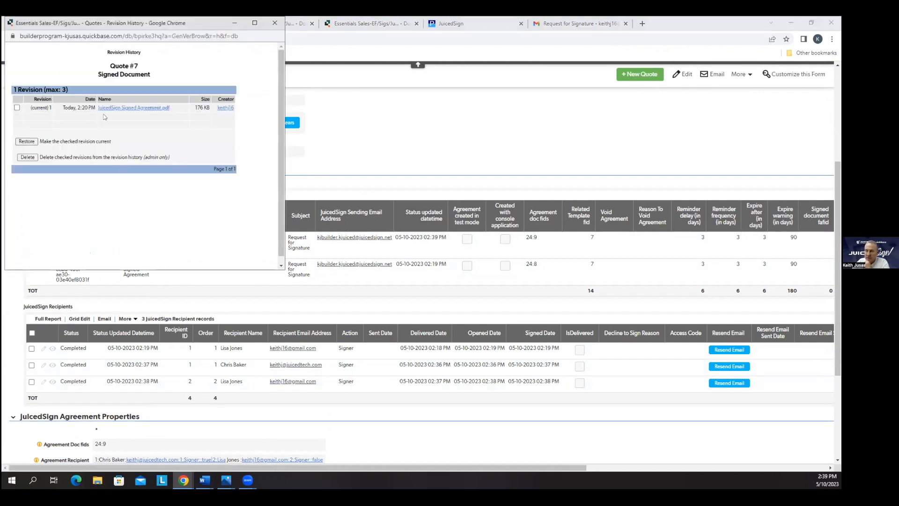
left_click(274, 22)
scroll(75, 68, "up", 3)
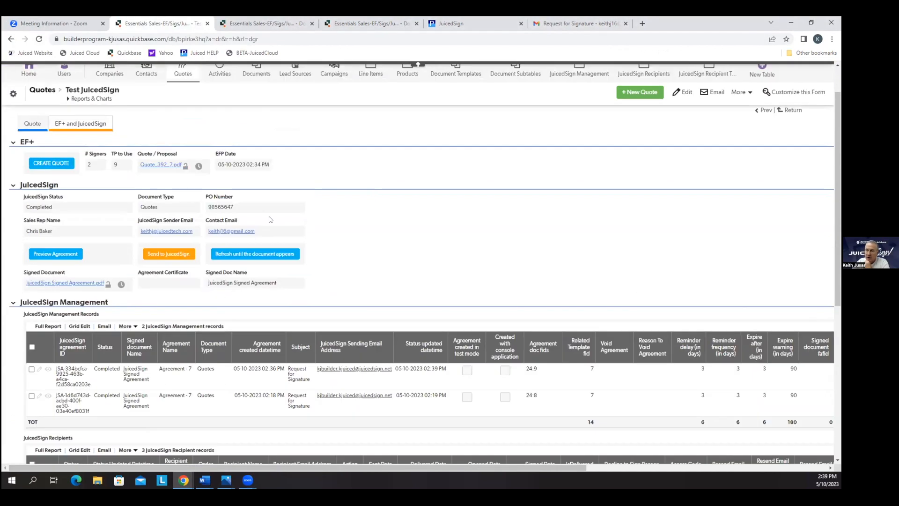
Step: Refresh the quote's EF+ and JuicedSign details and recheck the Signed Document's revisions for a newer copy
left_click(40, 38)
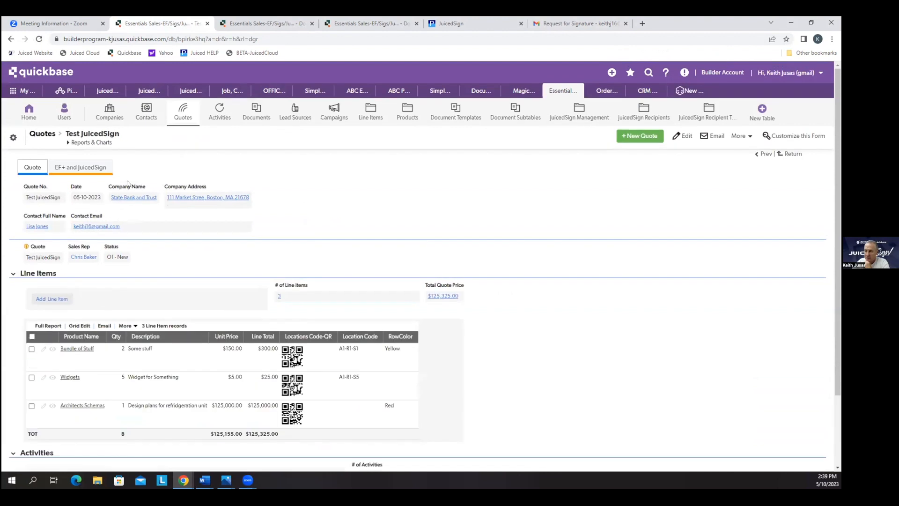
left_click(95, 168)
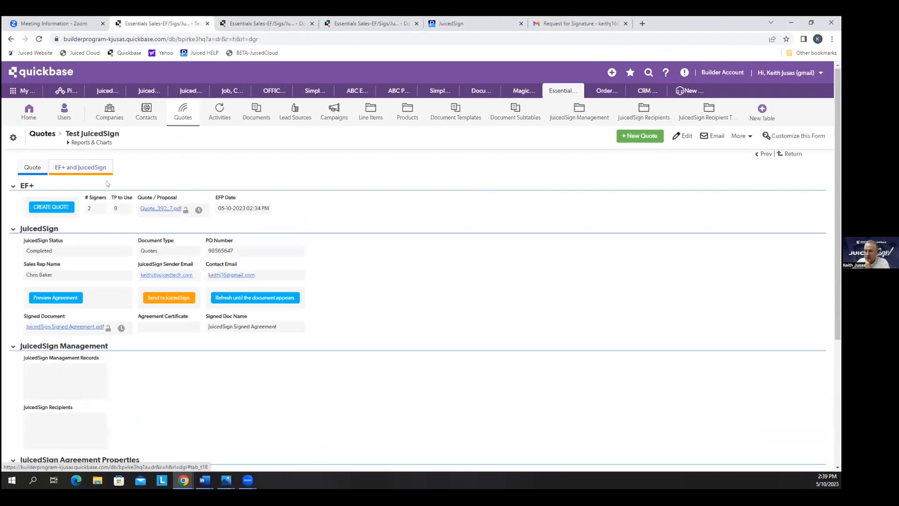
left_click(39, 39)
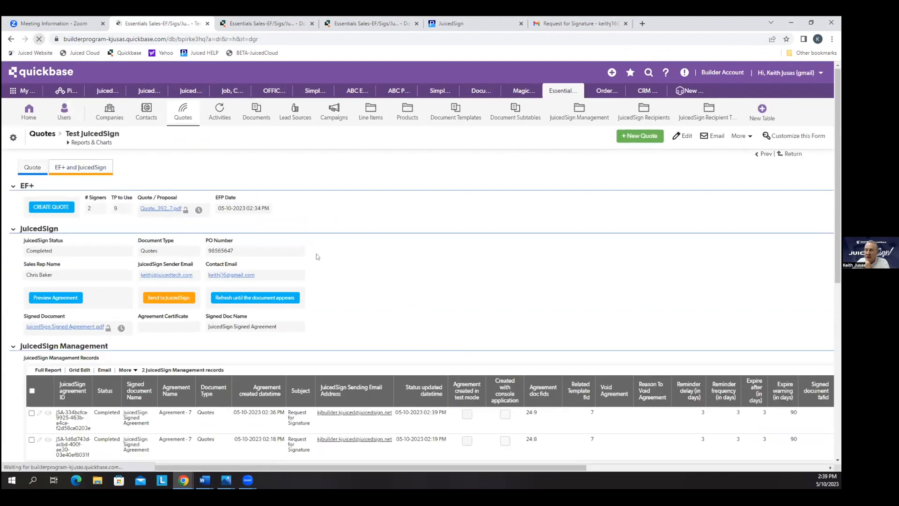
left_click(99, 168)
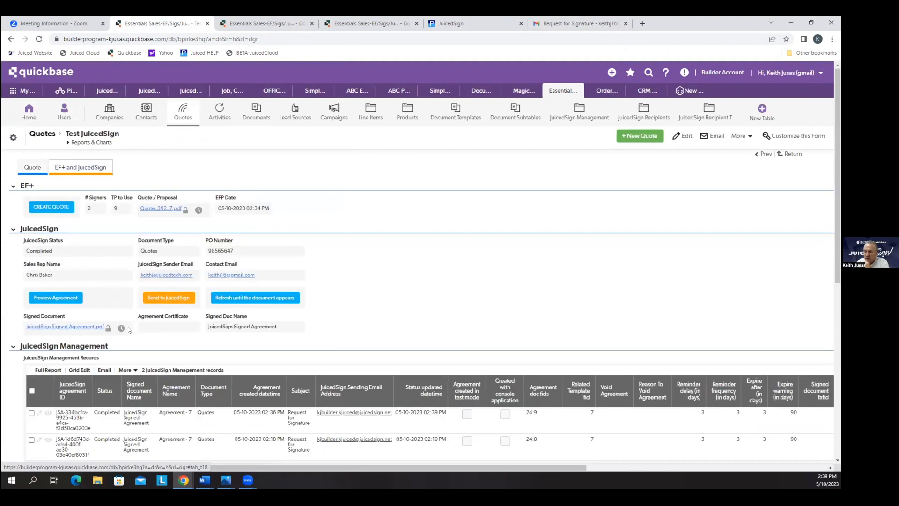
left_click(121, 328)
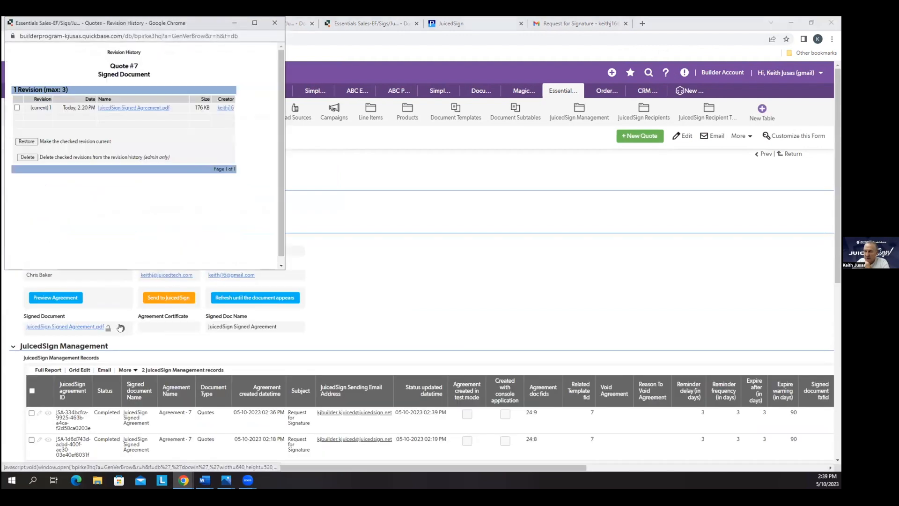
left_click(275, 22)
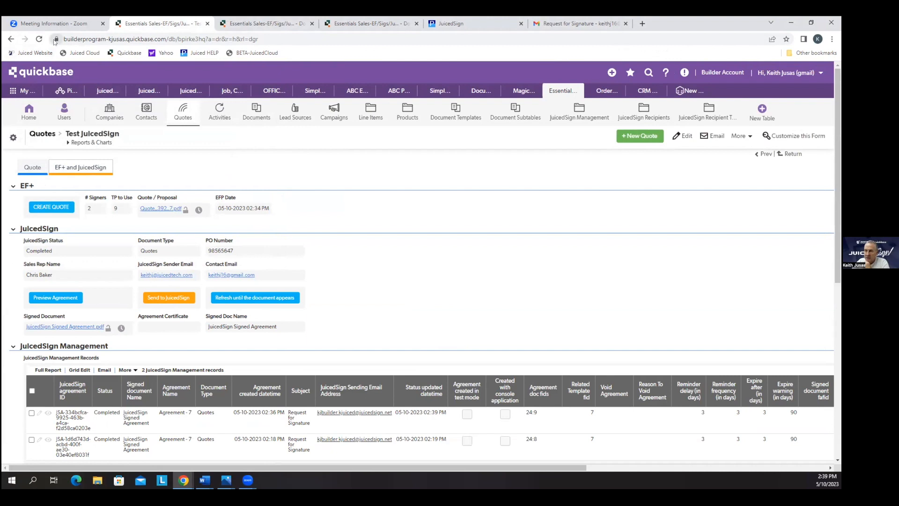
Step: Reload the quote once more, download the JuicedSign Signed Agreement PDF, and open the downloaded file
left_click(37, 39)
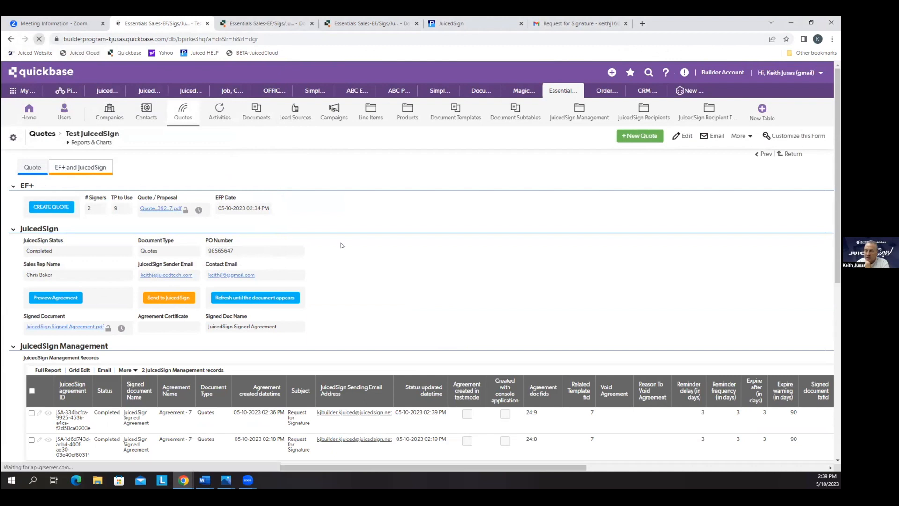
left_click(97, 167)
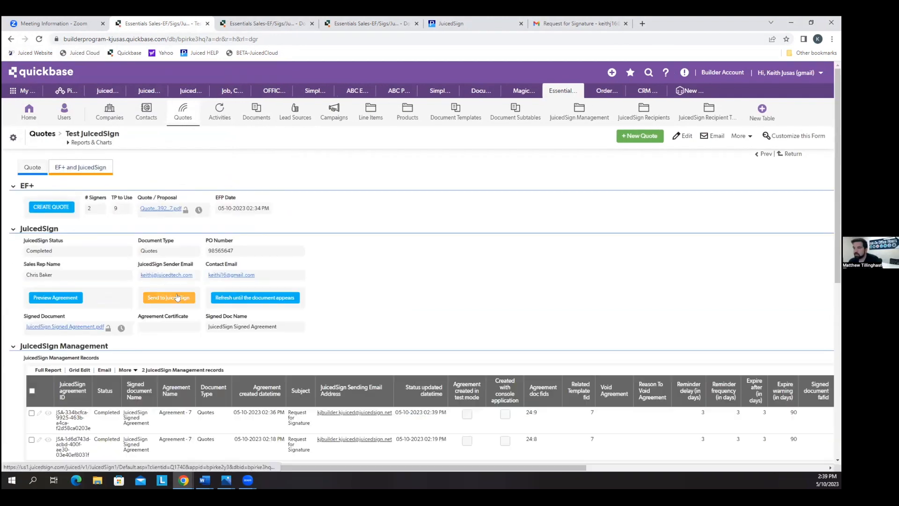
left_click(121, 327)
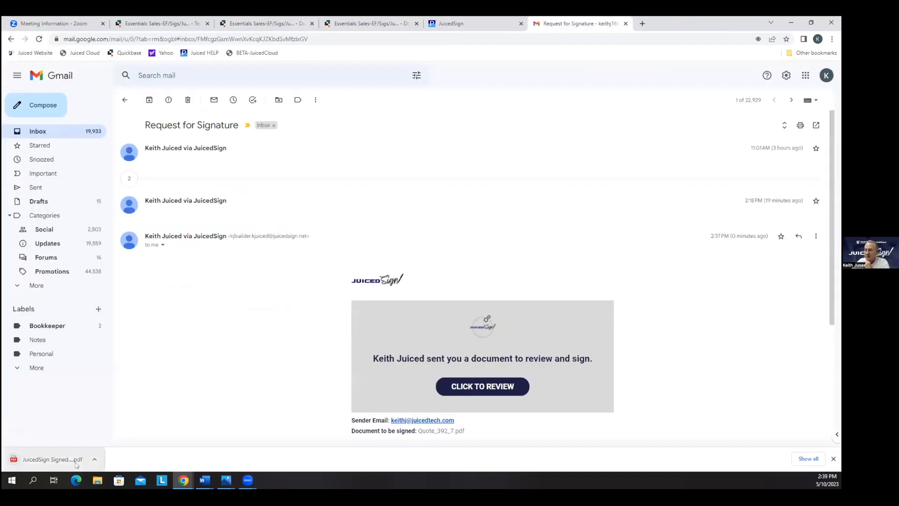
left_click(50, 458)
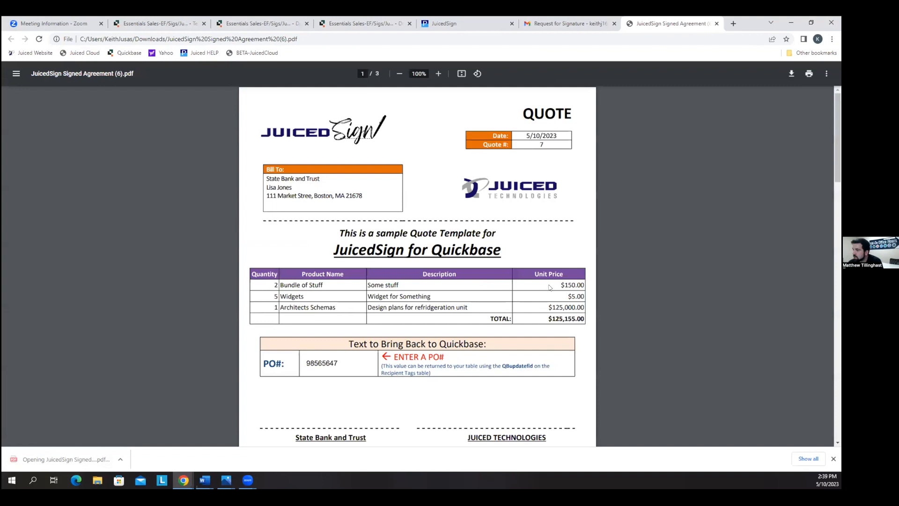
Step: Review the PO number and both signature blocks in the signed agreement PDF, and close it
scroll(550, 288, "down", 2)
scroll(550, 287, "down", 1)
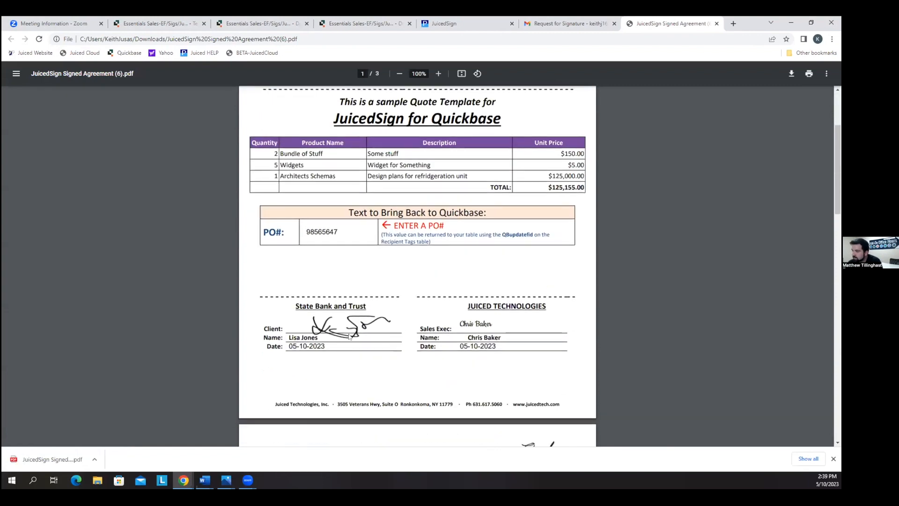
scroll(459, 334, "down", 3)
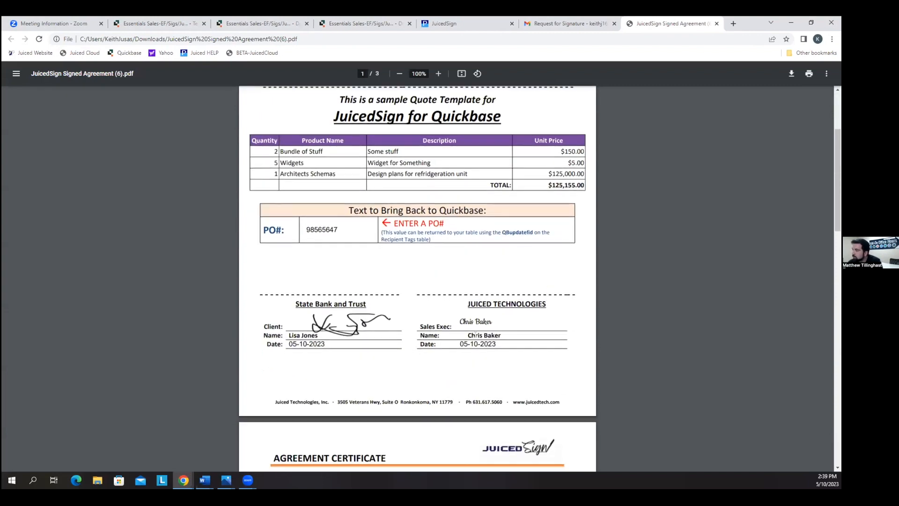
scroll(475, 334, "up", 5)
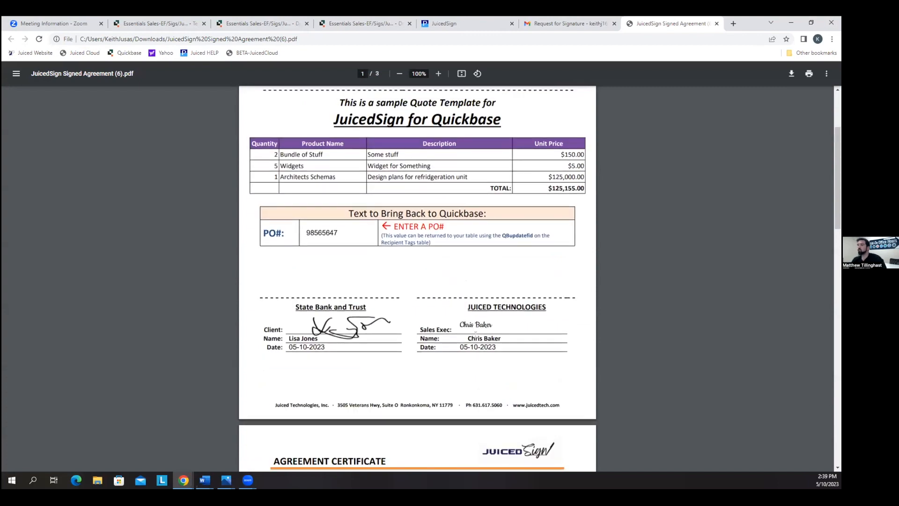
left_click(716, 24)
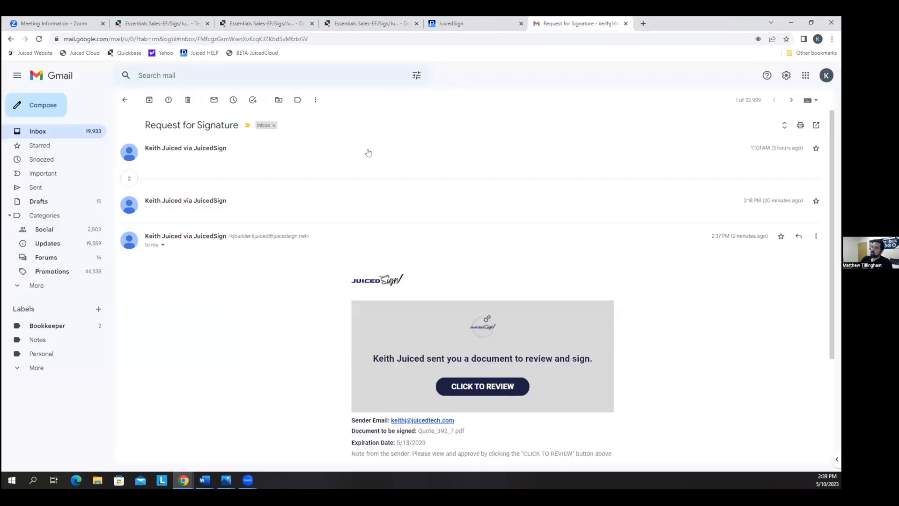
Step: Go back to the Quickbase quote and review its JuicedSign management records, recipients, and agreement properties
left_click(157, 25)
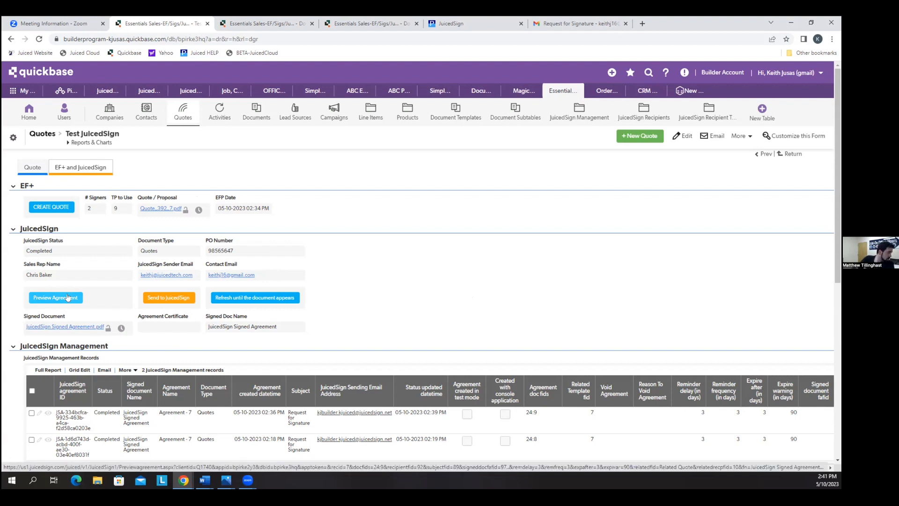
scroll(461, 288, "down", 3)
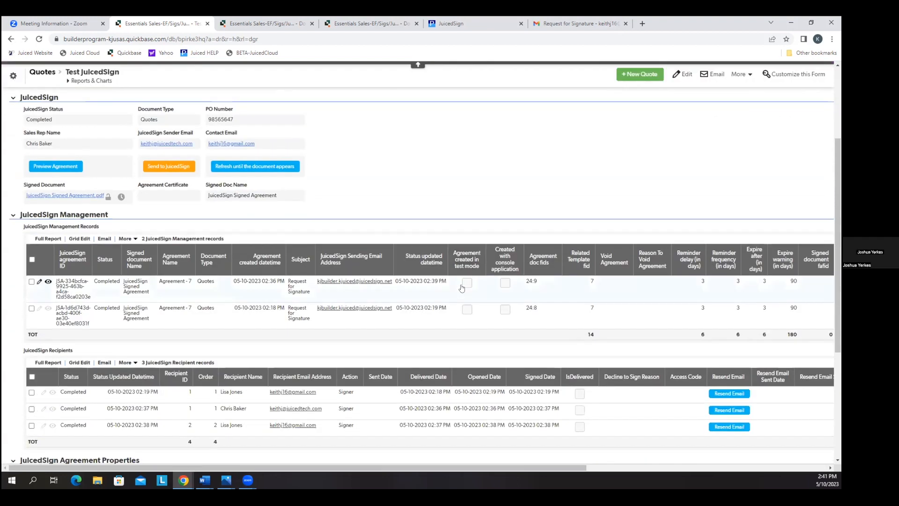
scroll(462, 288, "up", 3)
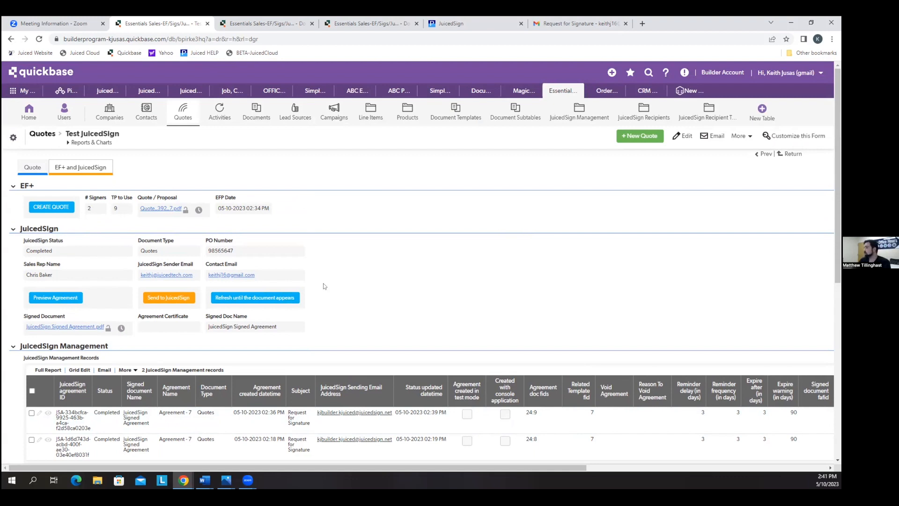
scroll(466, 305, "down", 7)
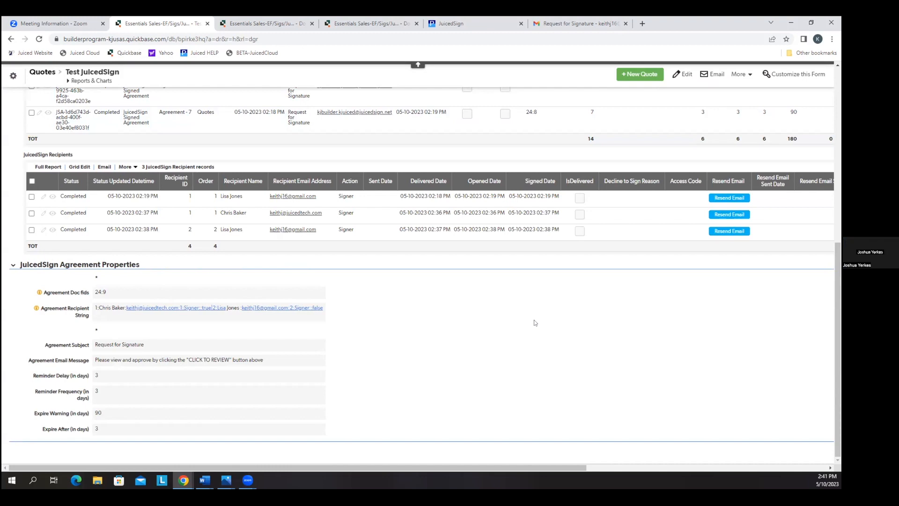
Step: Open the Agreement Recipient String field's properties, examine the formula line for one signer, and exit the settings
right_click(80, 311)
left_click(133, 390)
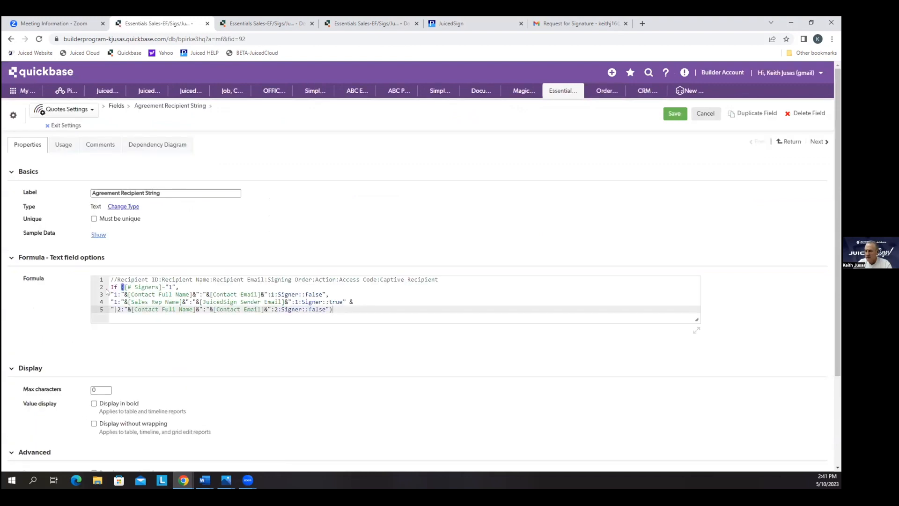
left_click_drag(111, 294, 330, 294)
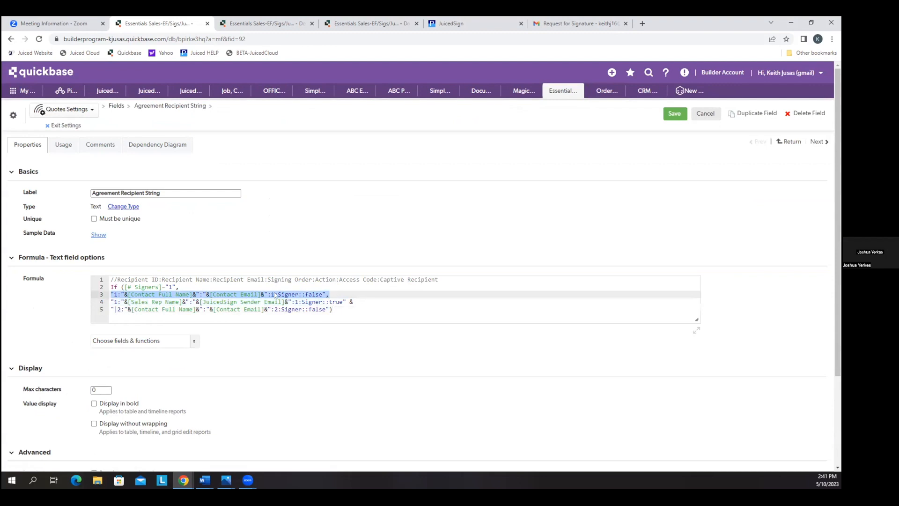
left_click(65, 125)
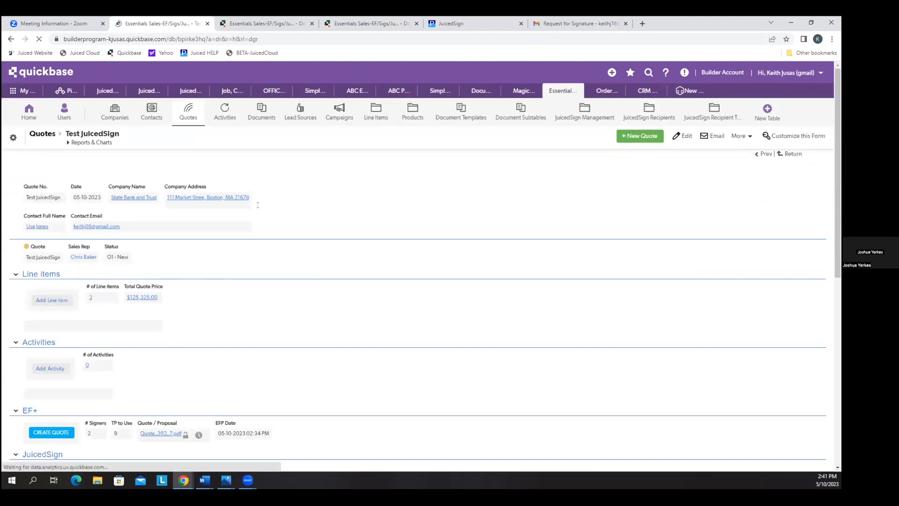
Step: Preview the JuicedSign agreement's tag placement for the first recipient in a widened preview window, and close the preview
left_click(61, 298)
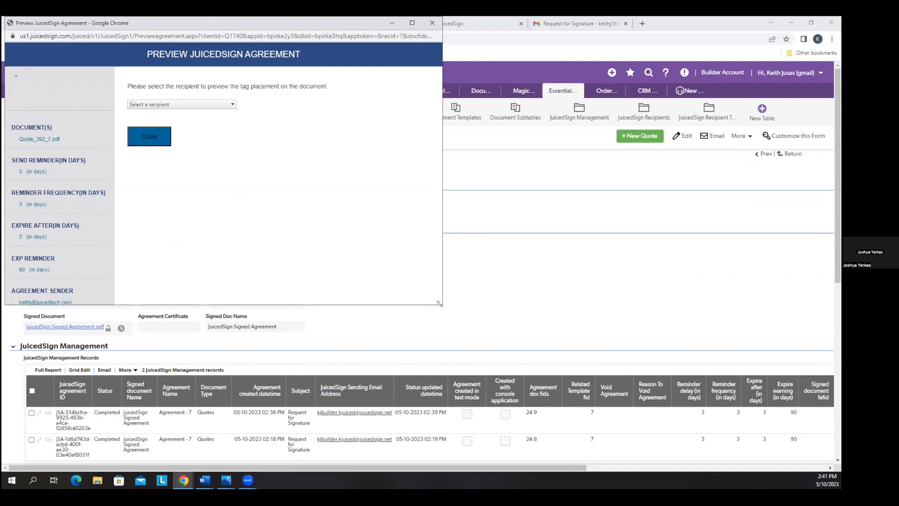
left_click_drag(439, 303, 528, 328)
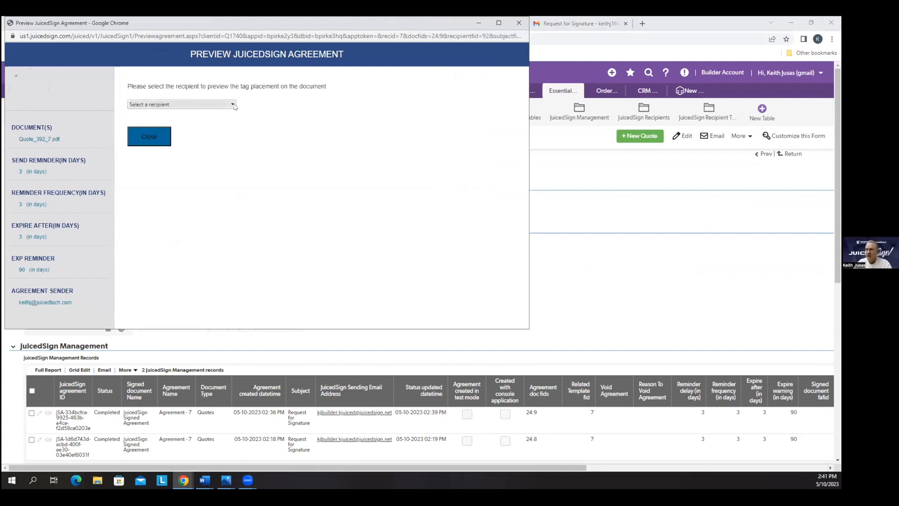
left_click(182, 104)
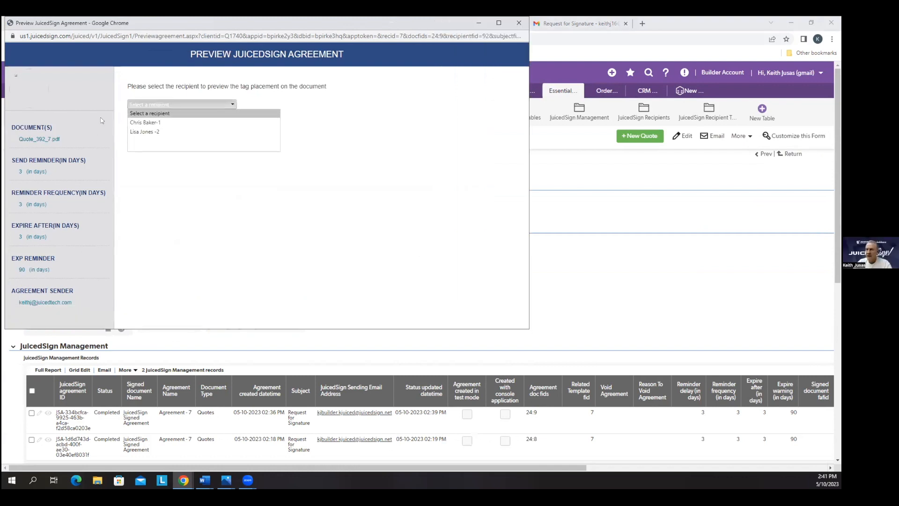
left_click(146, 124)
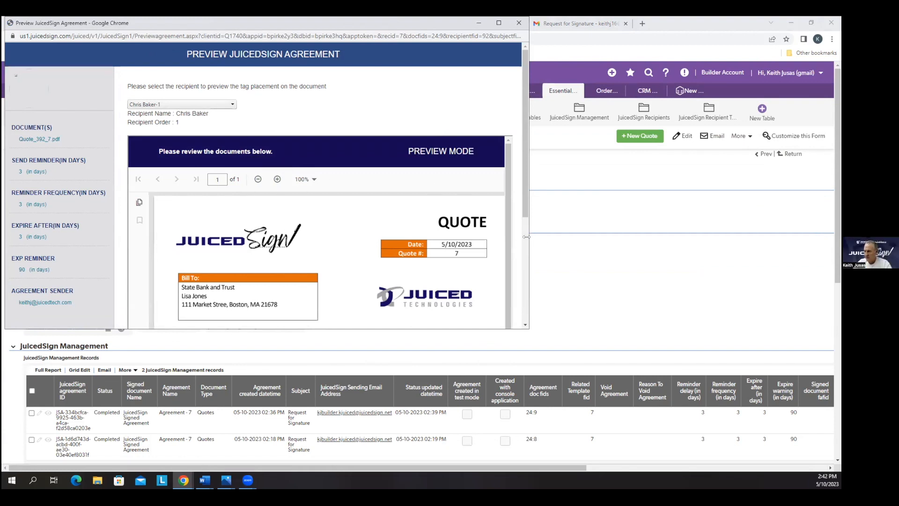
left_click_drag(526, 237, 616, 232)
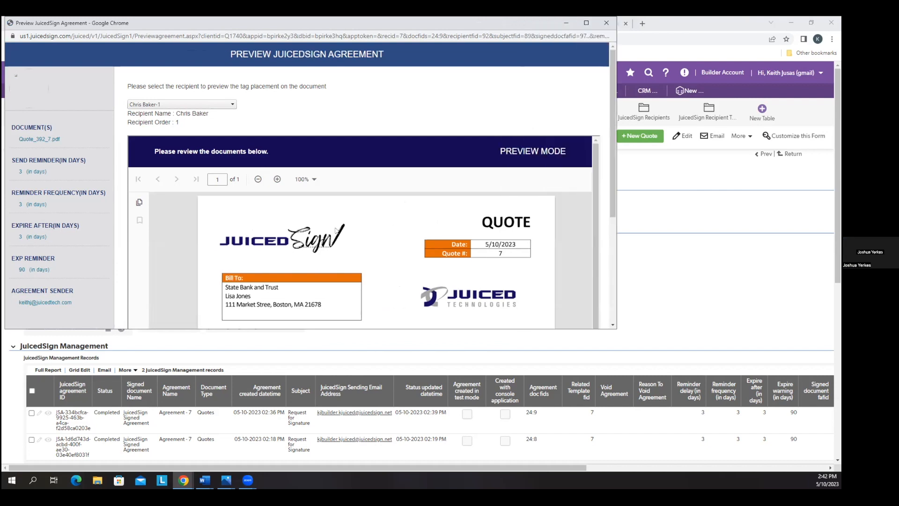
scroll(336, 230, "down", 1)
scroll(335, 230, "up", 1)
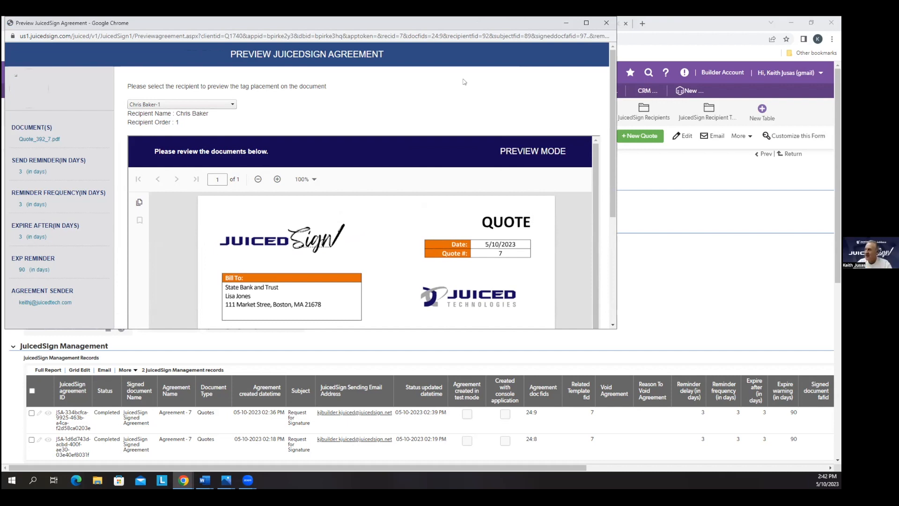
left_click(605, 23)
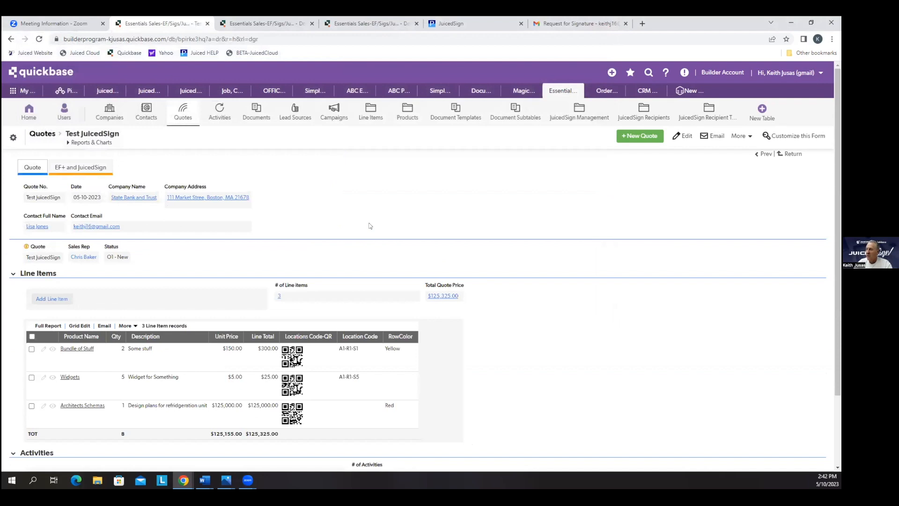
Step: Reopen the agreement preview from the quote's EF+ and JuicedSign section and show the document for the first recipient
left_click(61, 167)
left_click(66, 298)
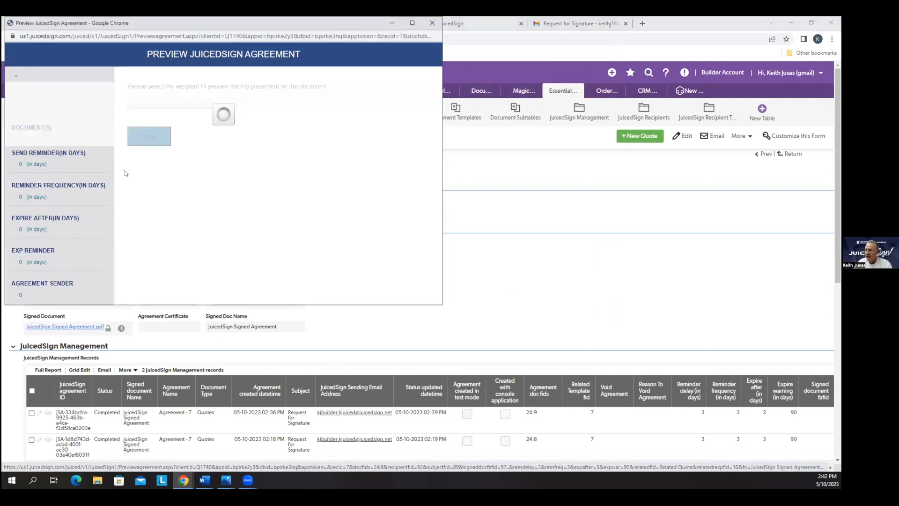
left_click(230, 105)
left_click(220, 119)
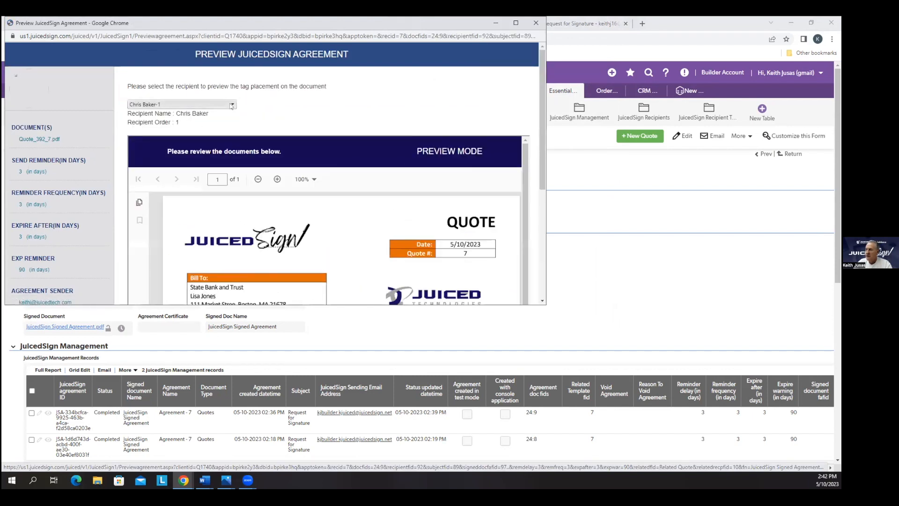
Step: Switch the preview to the second recipient, examine the PO# text box and client signature tag placement, and close the preview
left_click(178, 103)
left_click(172, 132)
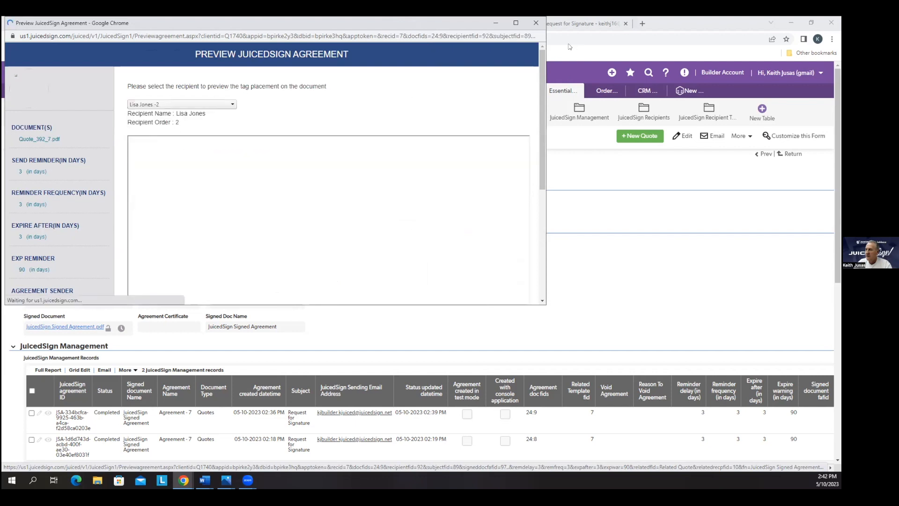
scroll(470, 153, "down", 3)
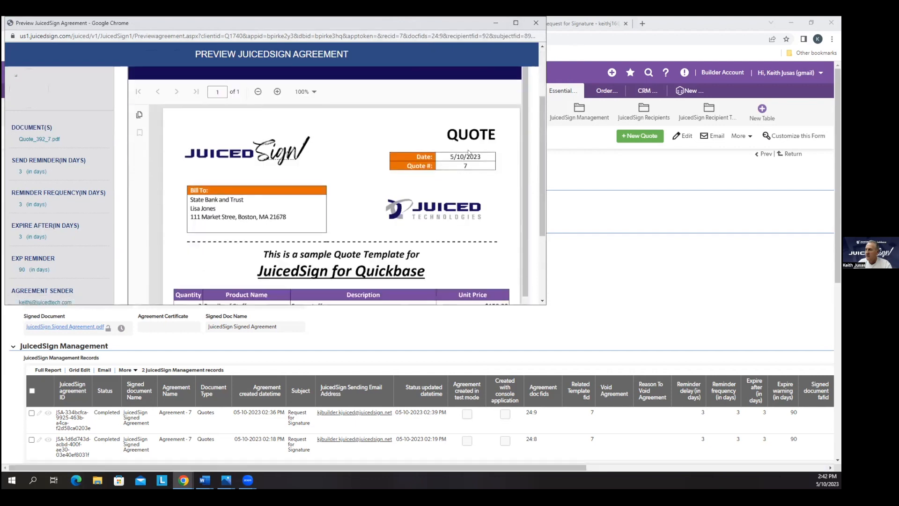
scroll(388, 181, "down", 3)
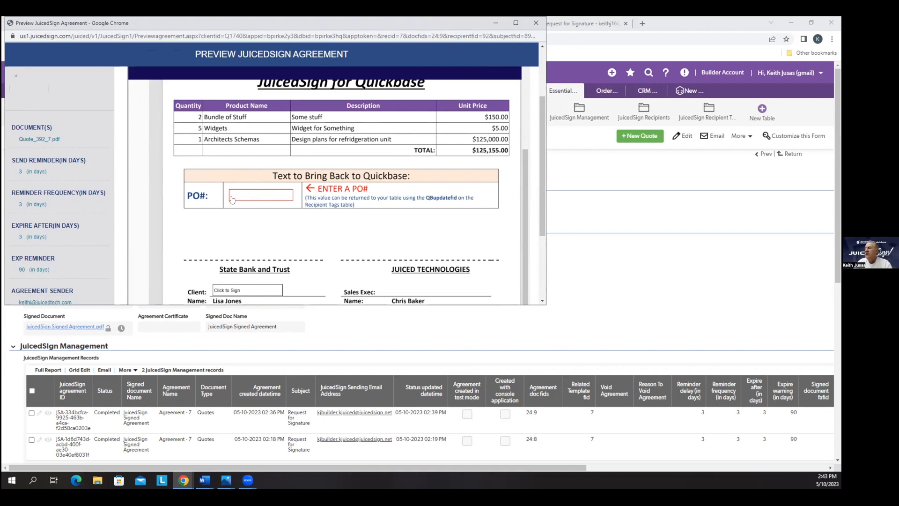
left_click(534, 23)
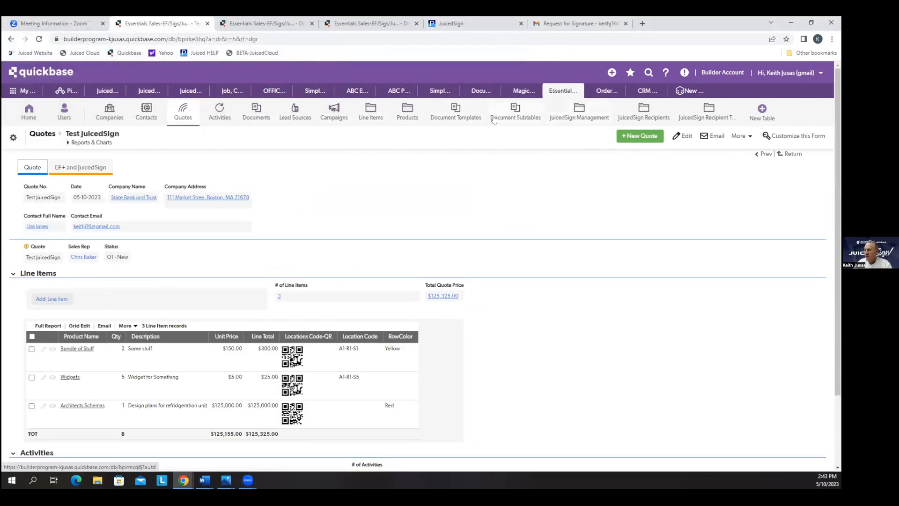
Step: Open the JuicedSign Template - Two Signers document template and bring up recipient 2's PO Number tag for editing
left_click(455, 112)
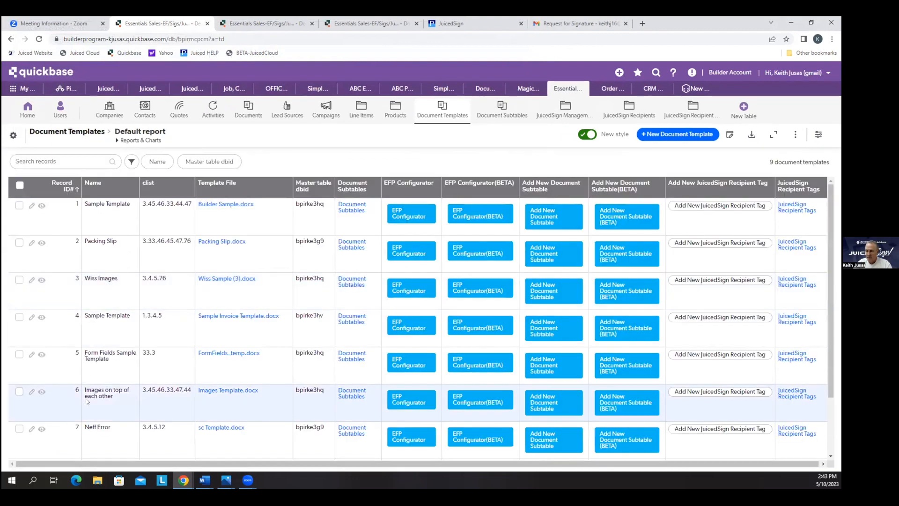
scroll(86, 401, "down", 2)
left_click(42, 430)
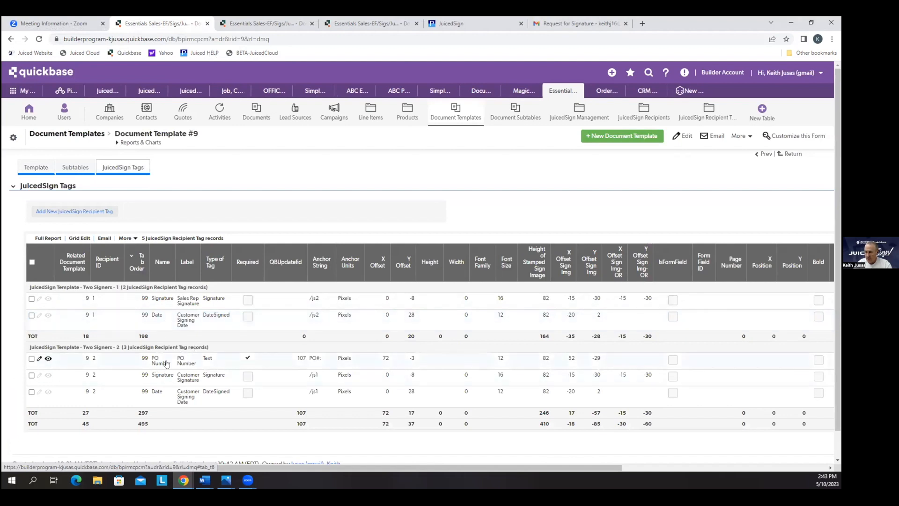
left_click(39, 359)
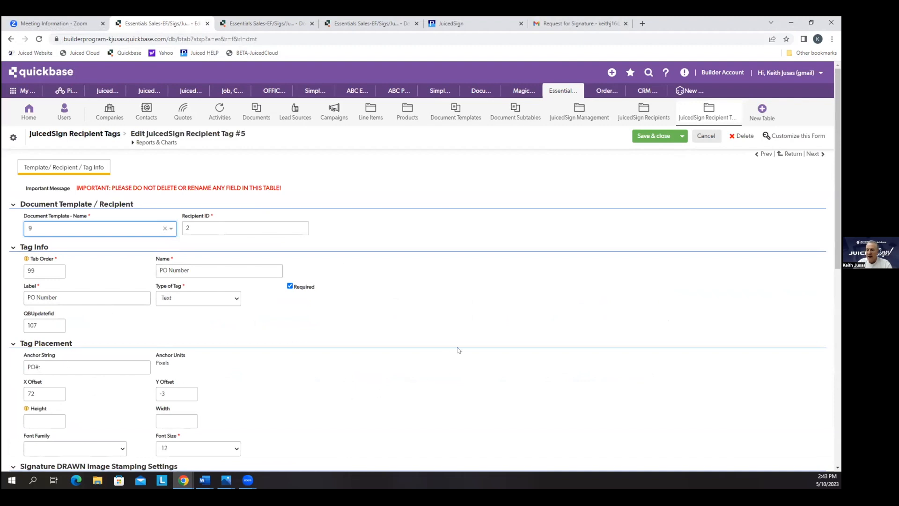
Step: Set the PO Number tag's X Offset to 150 and Y Offset to 25, and save the tag
scroll(271, 271, "down", 5)
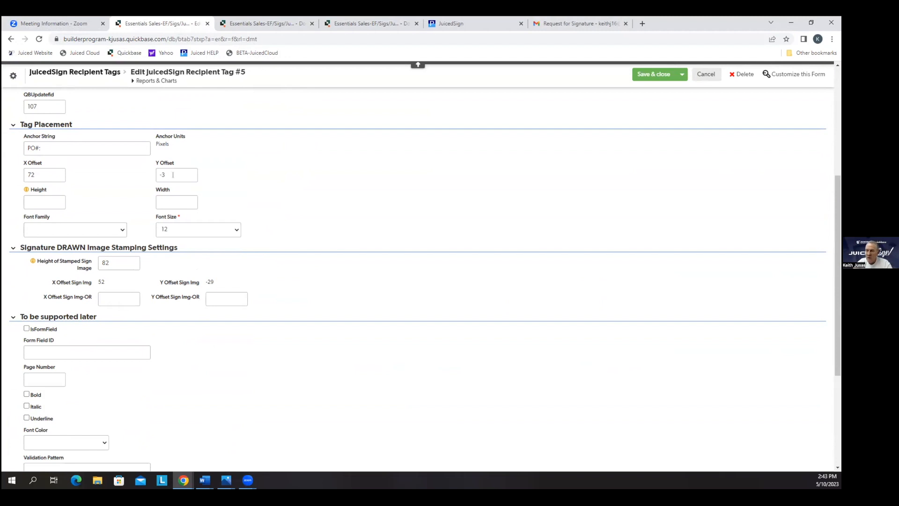
left_click_drag(46, 174, 27, 174)
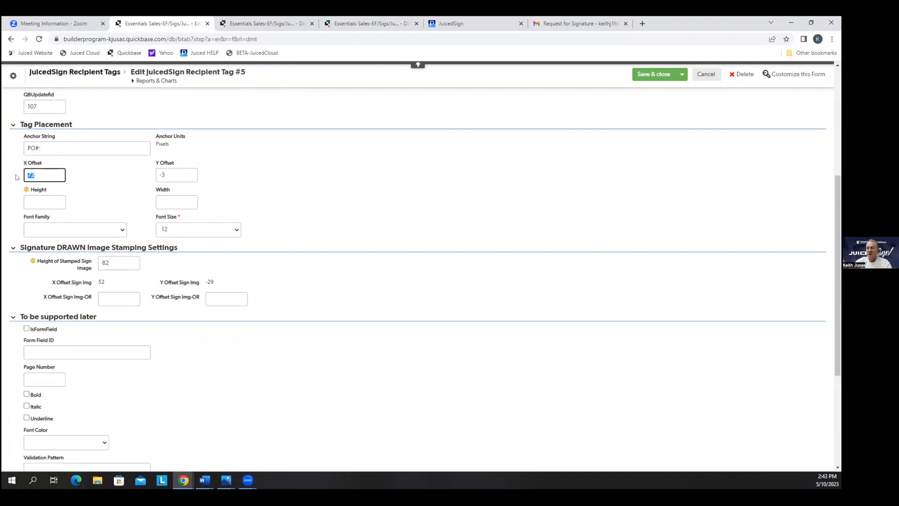
type("150")
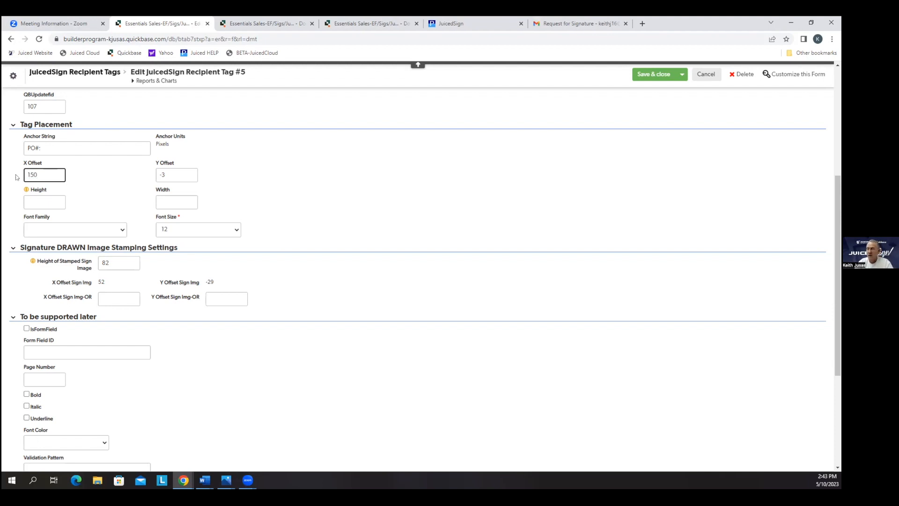
left_click(173, 174)
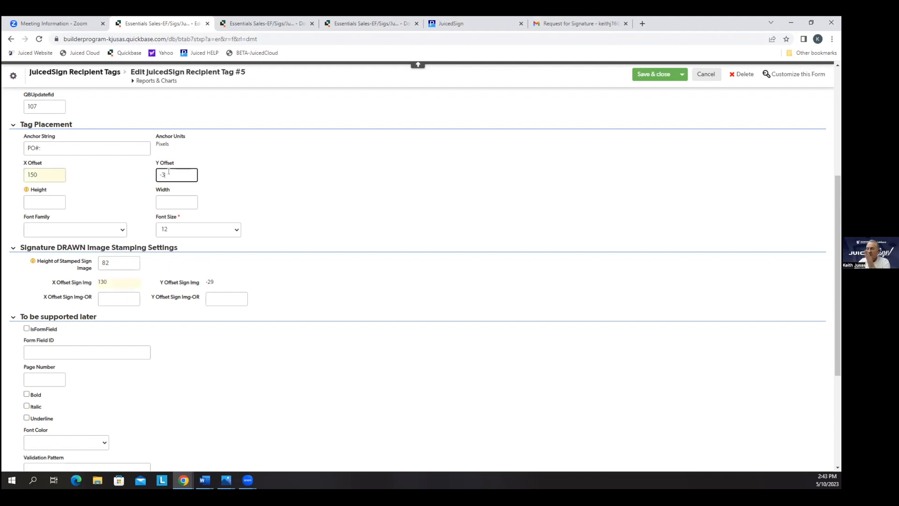
type("25")
left_click(662, 75)
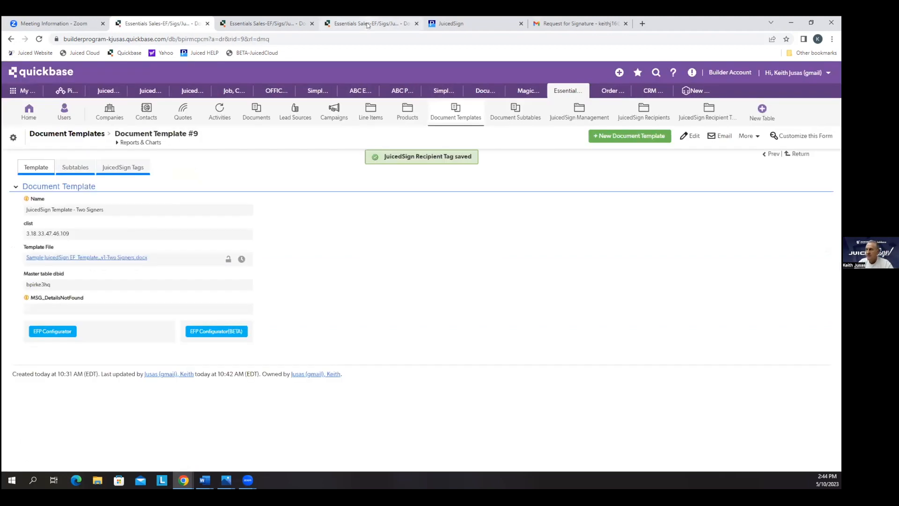
Step: Return to the Test JuicedSign quote and show its EF+ and JuicedSign section
left_click(236, 25)
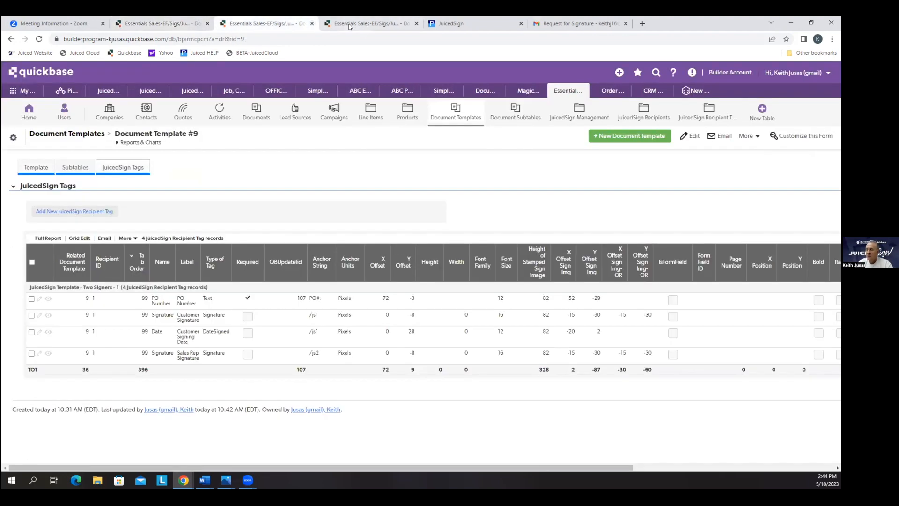
left_click(349, 27)
left_click(188, 24)
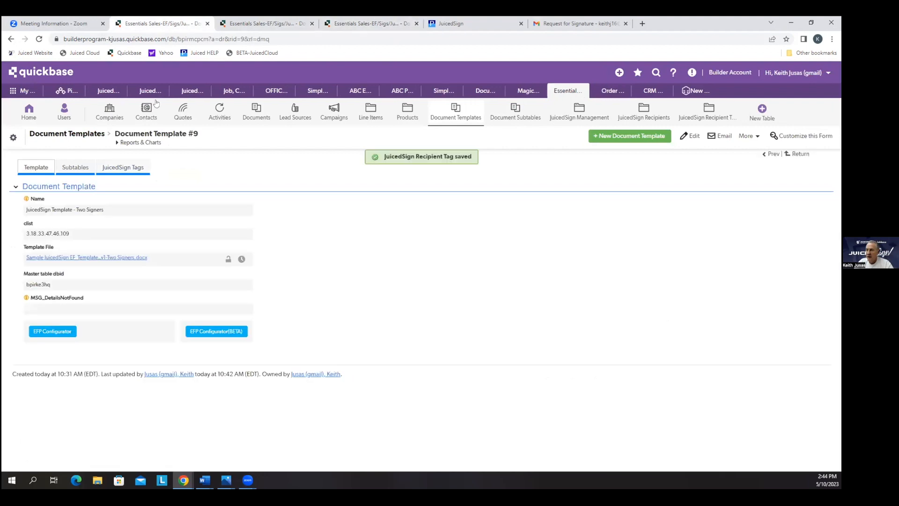
left_click(182, 111)
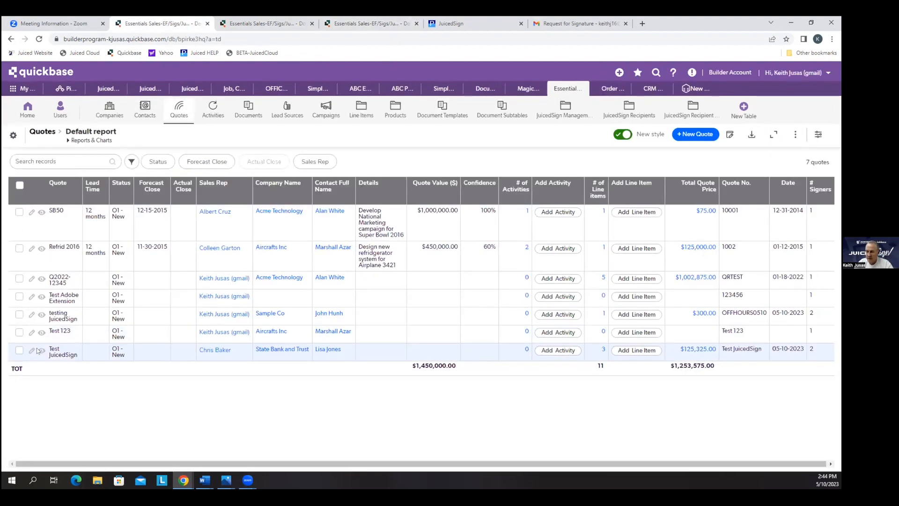
left_click(42, 350)
left_click(80, 167)
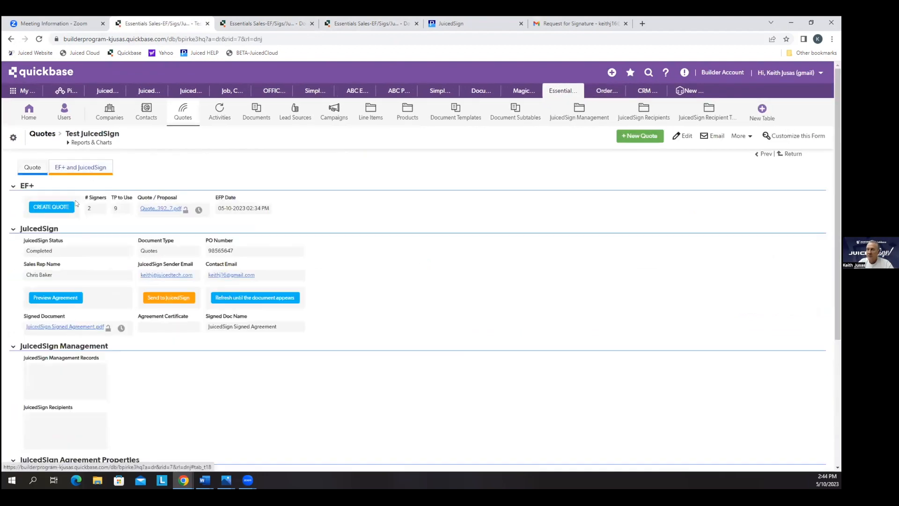
Step: Preview the agreement for the second recipient in a maximized window, check the PO# box placement, and close the preview
left_click(59, 298)
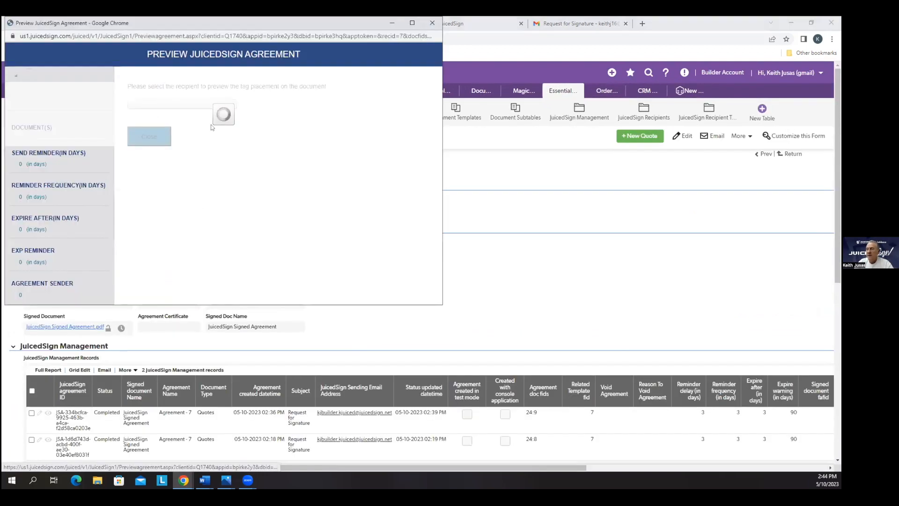
left_click(233, 104)
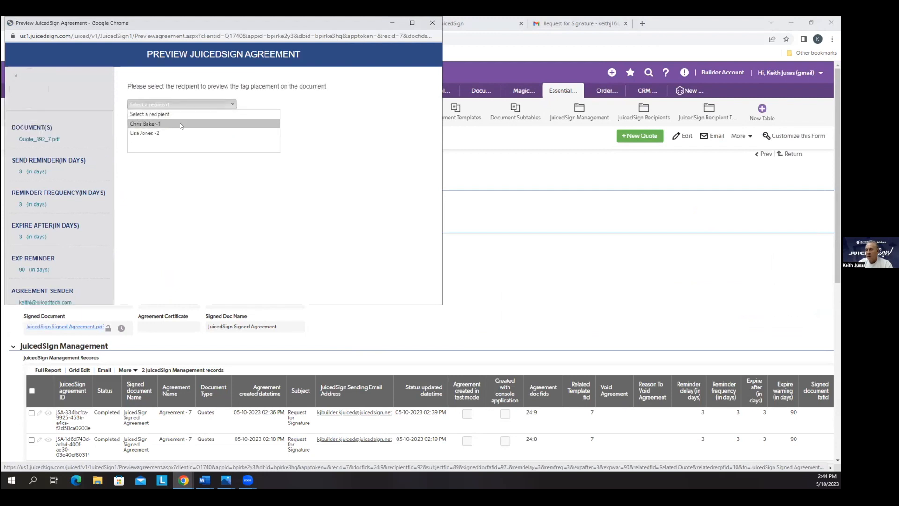
left_click(166, 133)
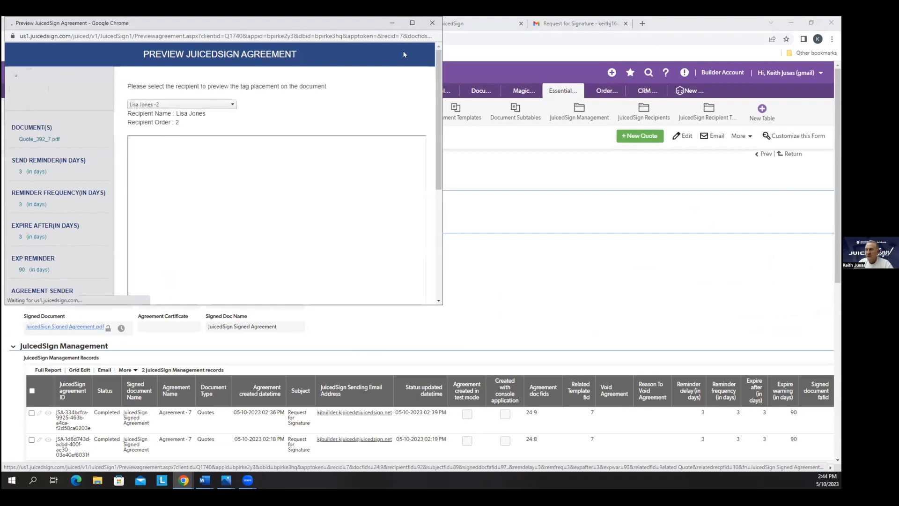
left_click(412, 24)
scroll(535, 225, "down", 1)
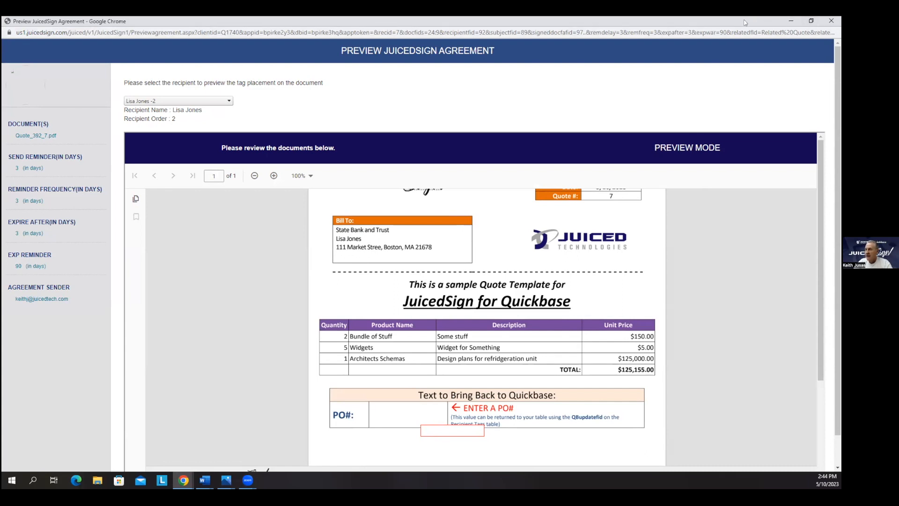
left_click_drag(711, 27, 360, 20)
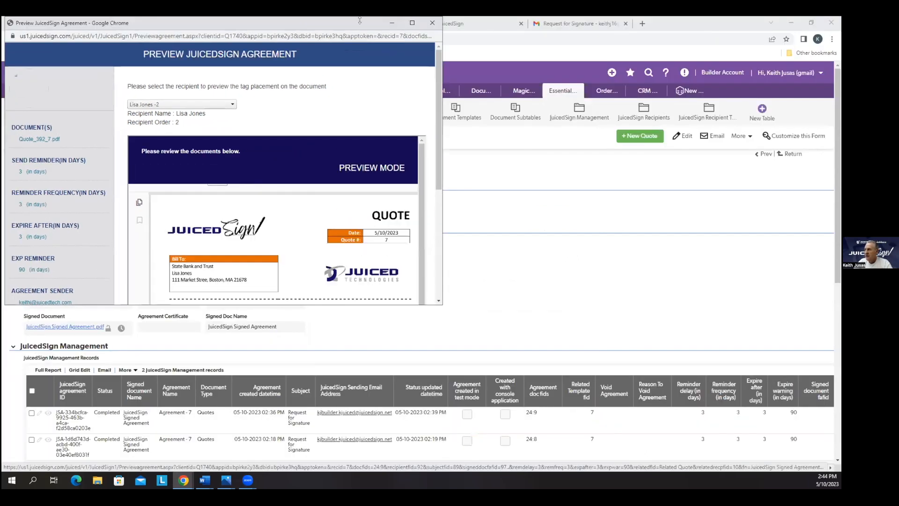
key("ctrl+w")
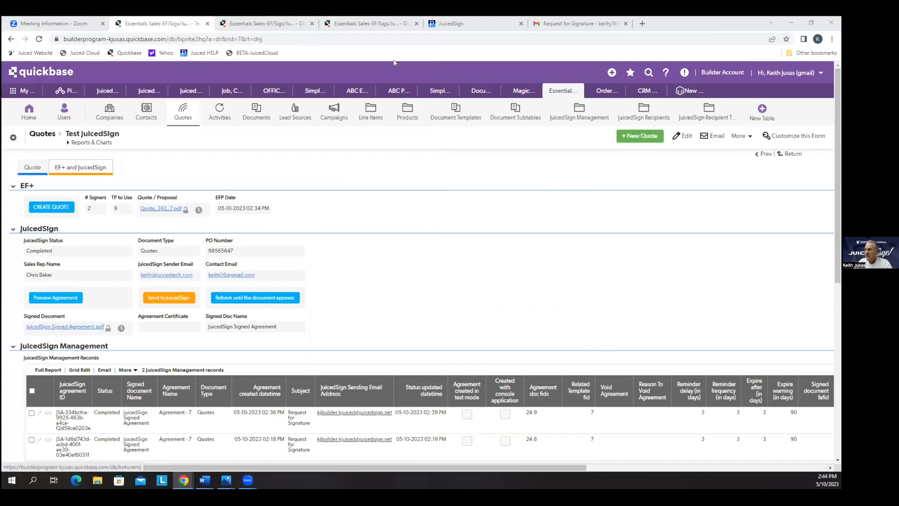
Step: Reopen recipient 2's PO Number tag in the document template, set X Offset to 72 and Y Offset to -3, and save it
left_click(304, 23)
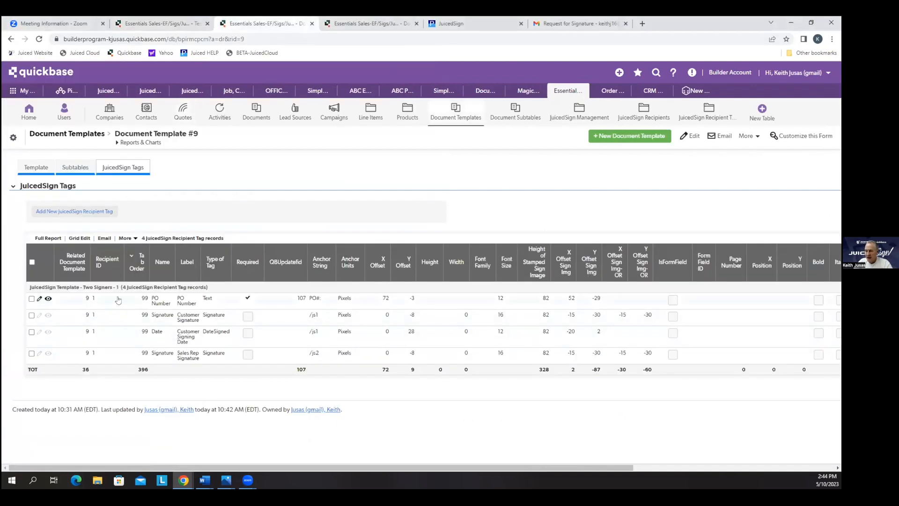
left_click(39, 299)
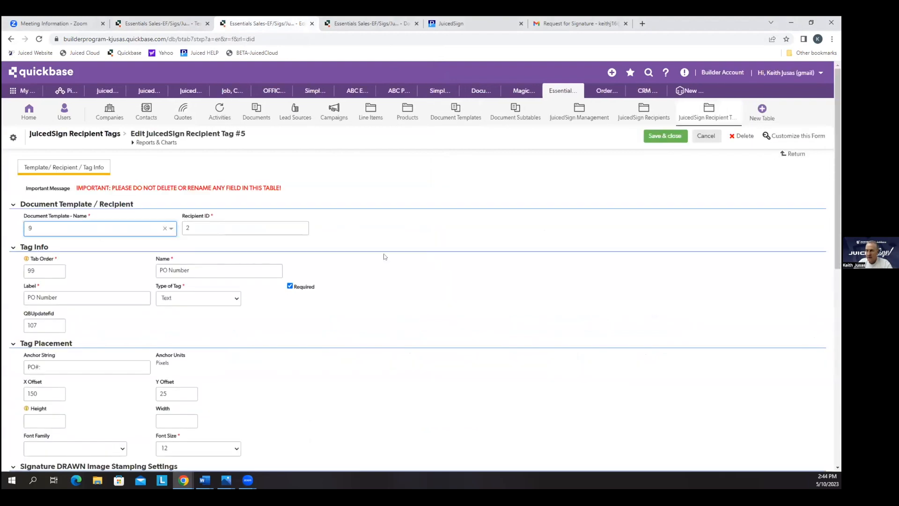
scroll(447, 261, "down", 2)
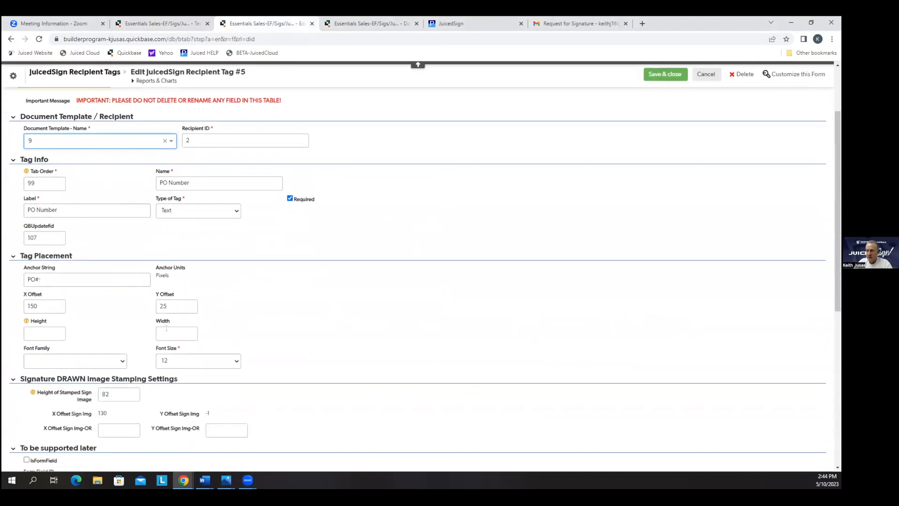
double_click(42, 302)
type("72")
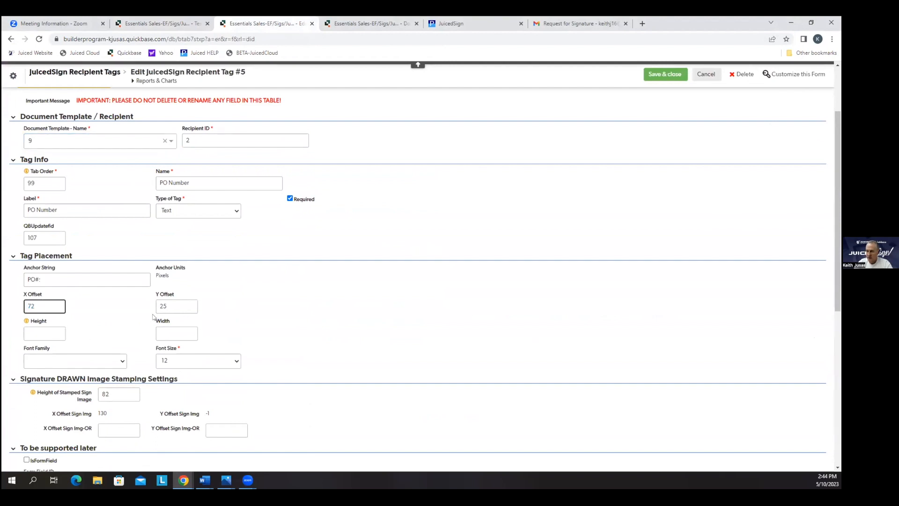
key("Tab")
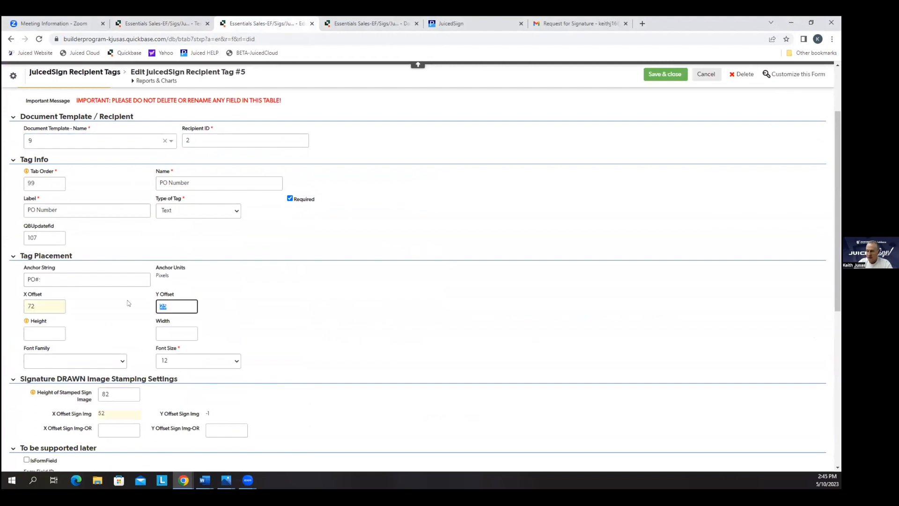
type("-")
left_click(665, 75)
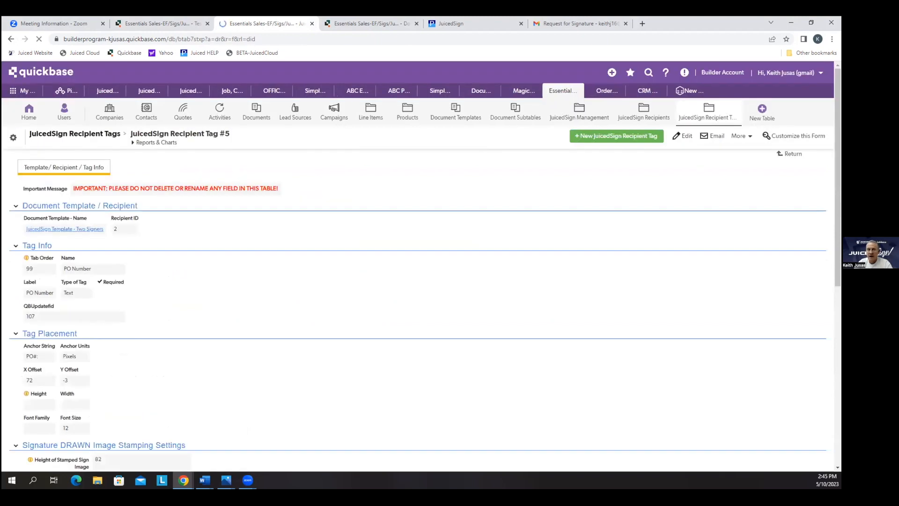
Step: Maximize the agreement preview and switch it to the first recipient and back to the second to reload the tag placement
left_click_drag(2, 61, 345, 61)
double_click(345, 61)
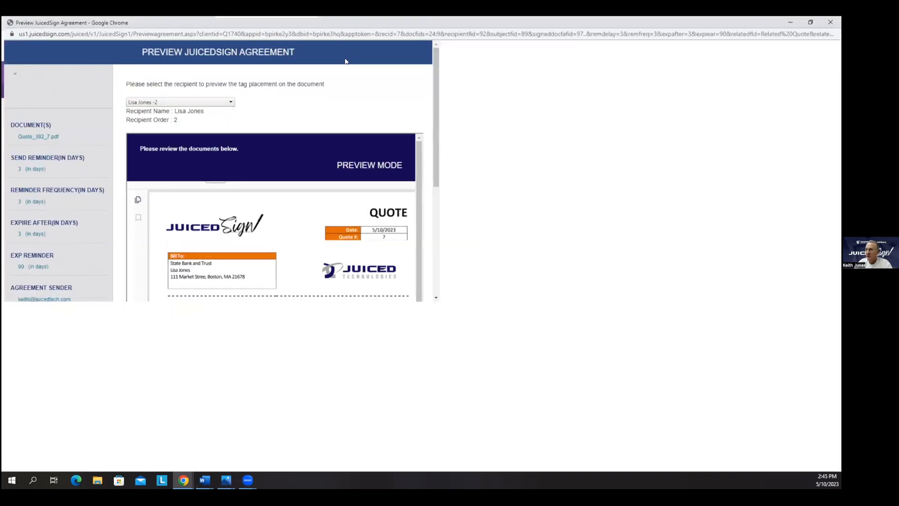
left_click(229, 101)
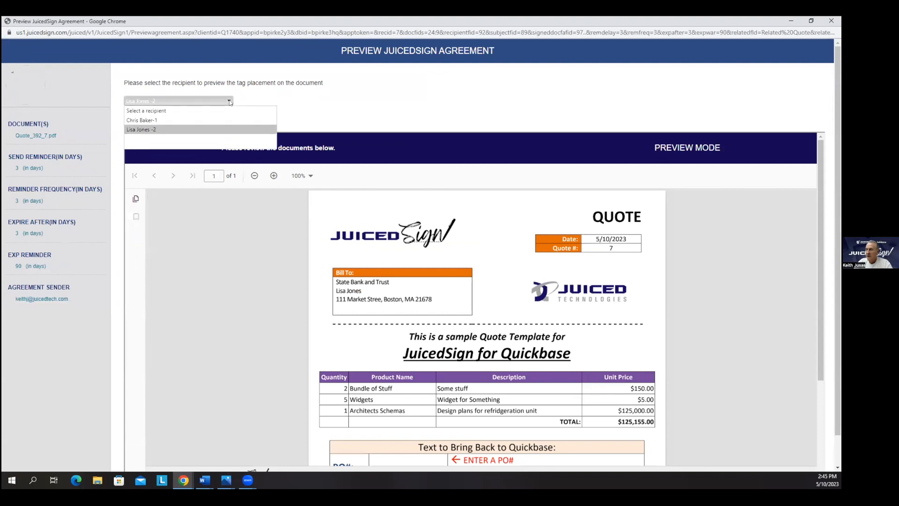
left_click(217, 120)
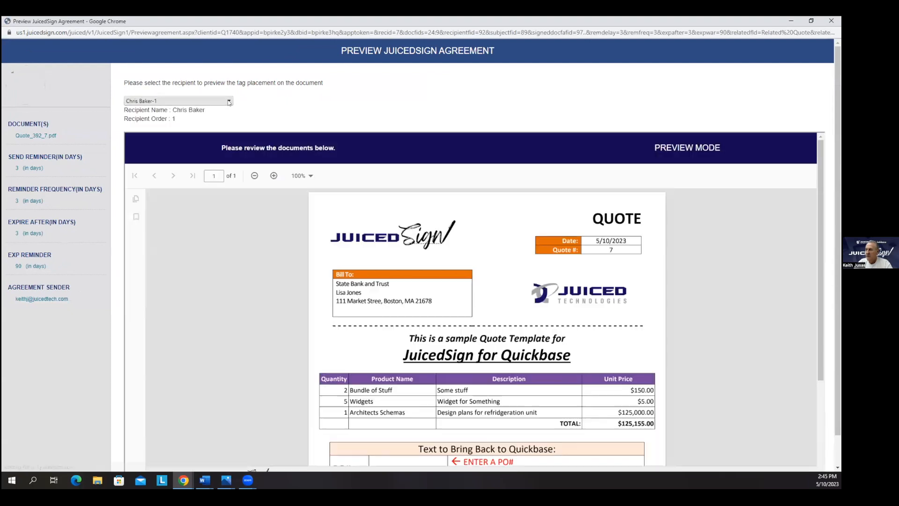
left_click(229, 101)
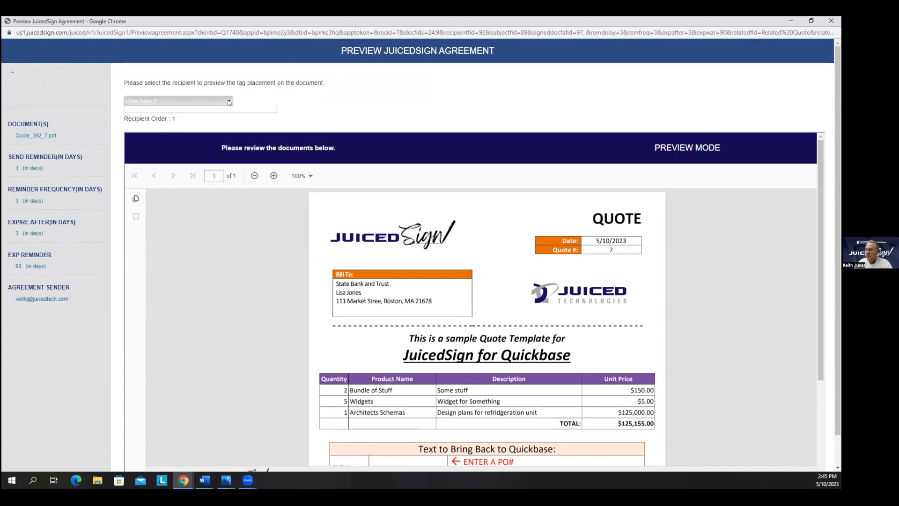
left_click(207, 130)
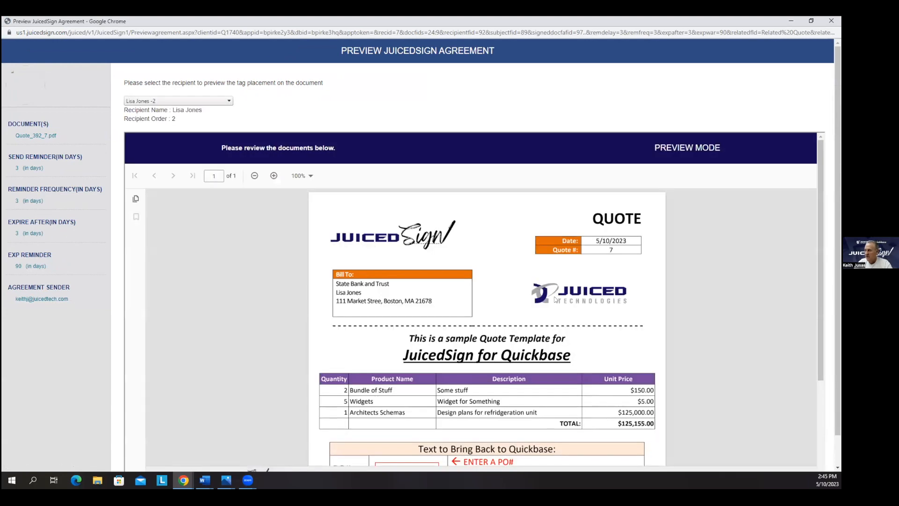
Step: Check the PO# box placement in the second recipient's preview at full and reduced window size, and close the preview
scroll(538, 310, "down", 3)
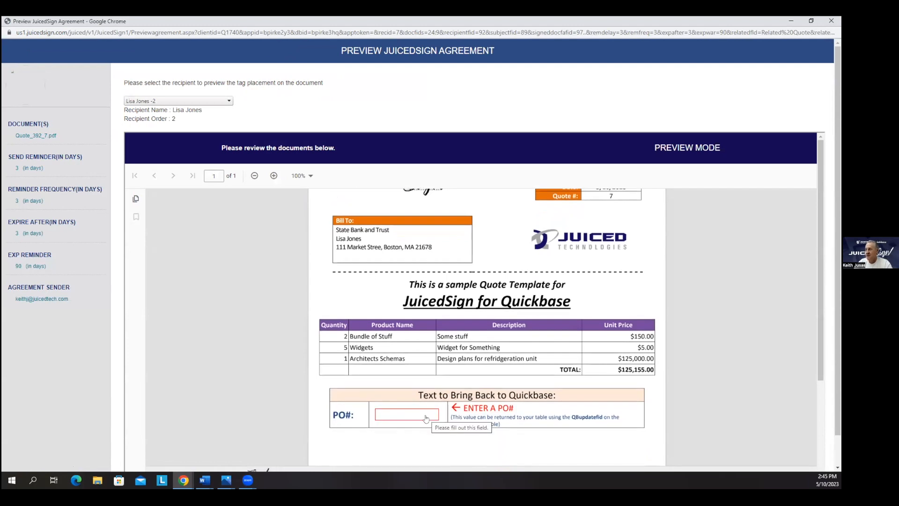
double_click(479, 21)
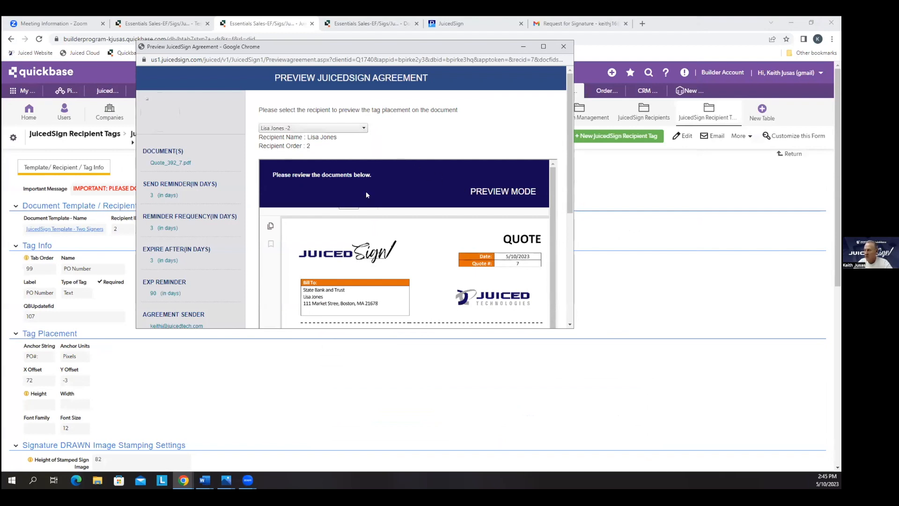
scroll(366, 191, "down", 5)
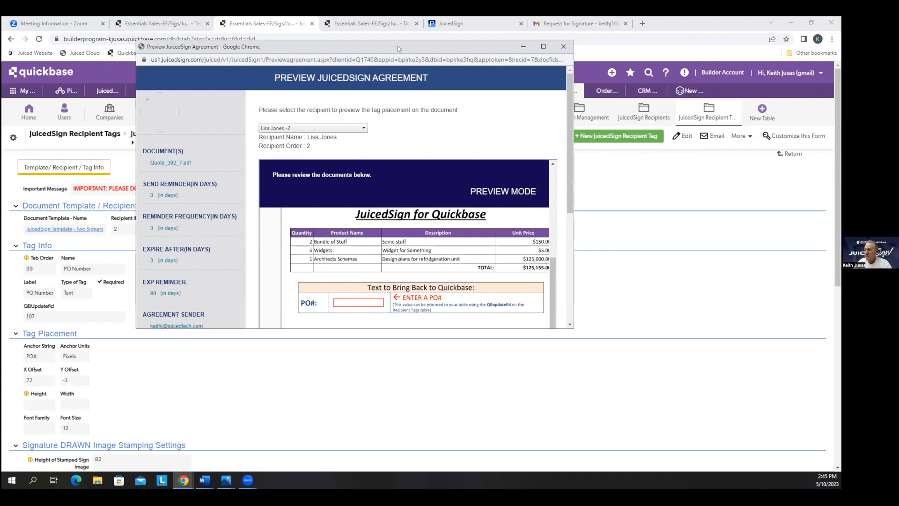
left_click_drag(393, 45, 376, 46)
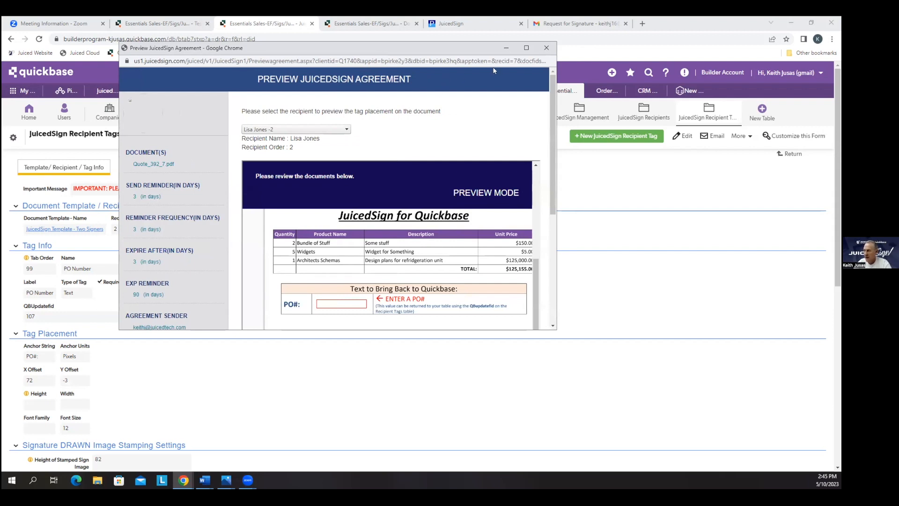
left_click(545, 48)
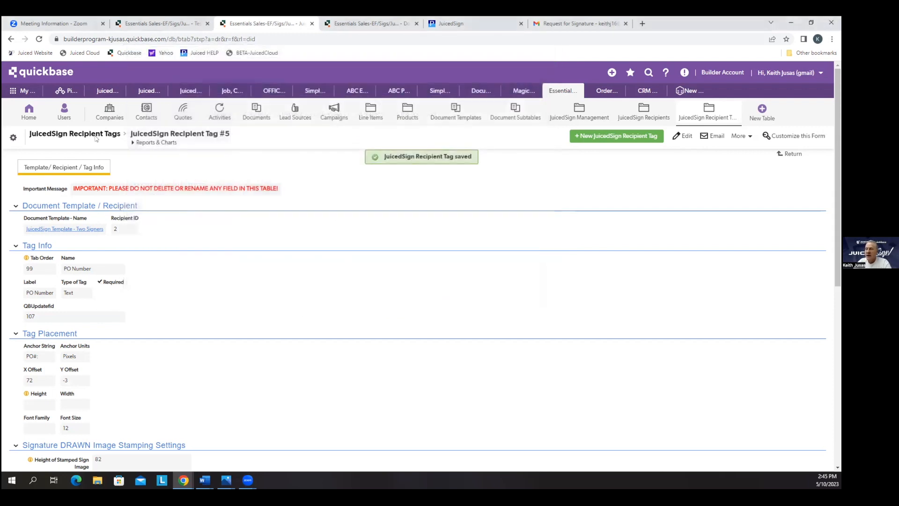
Step: From the Test JuicedSign quote, bring up the agreement details for sending, close them without sending, and view the management and recipient records
left_click(173, 26)
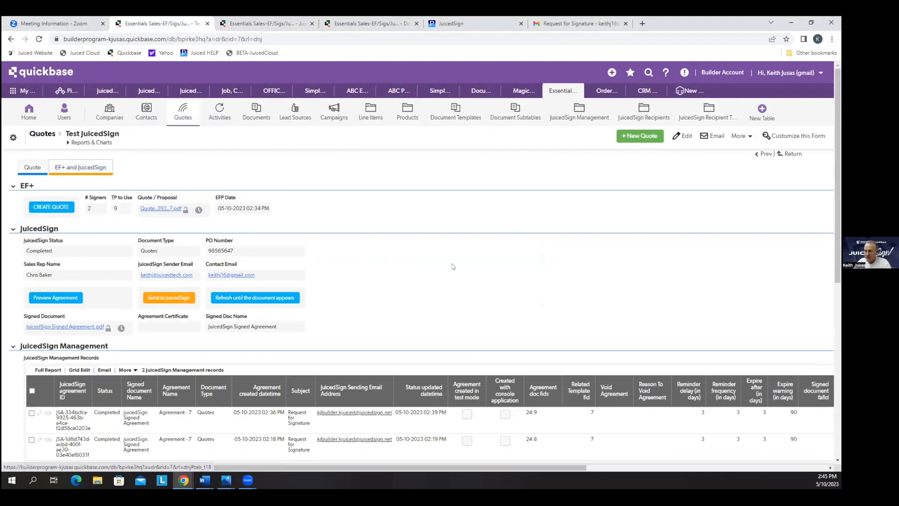
scroll(453, 265, "down", 3)
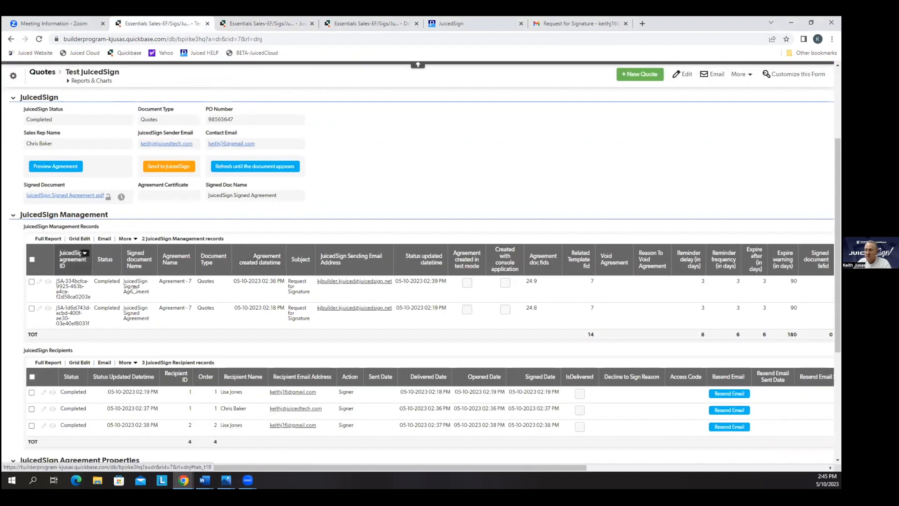
left_click(170, 168)
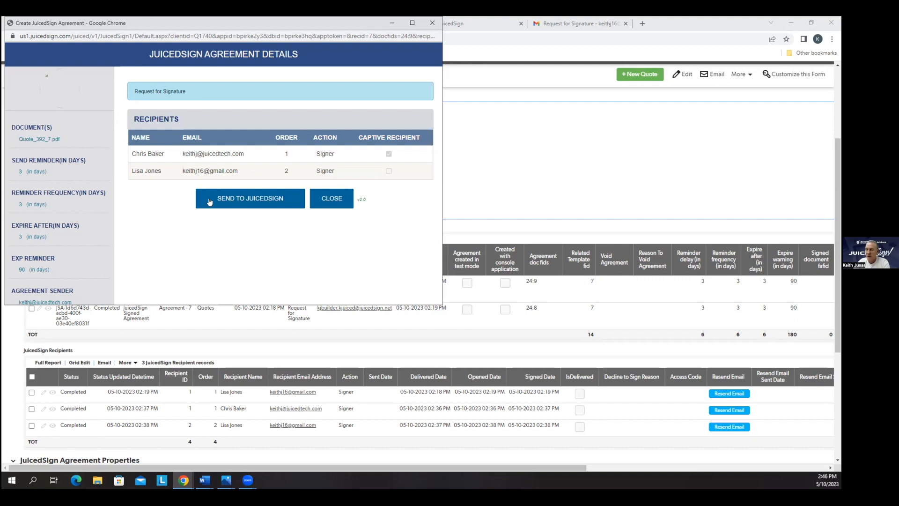
left_click(327, 202)
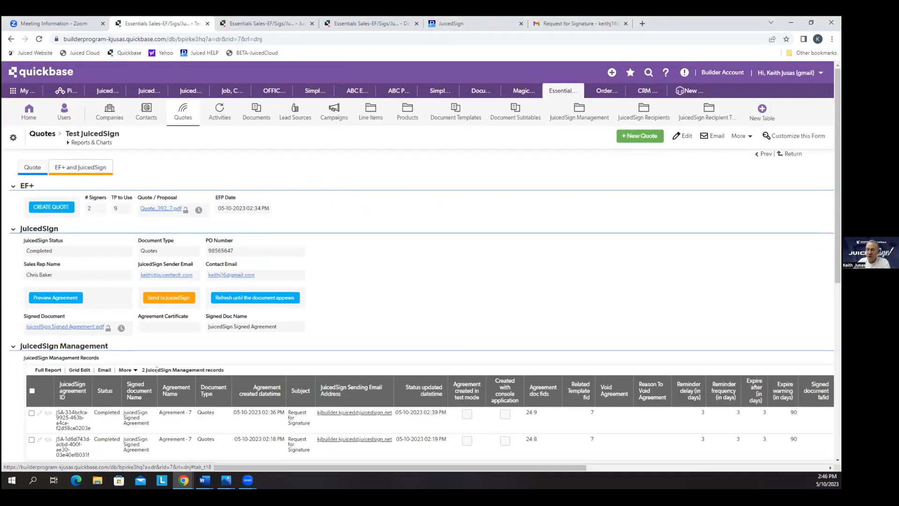
scroll(93, 328, "down", 3)
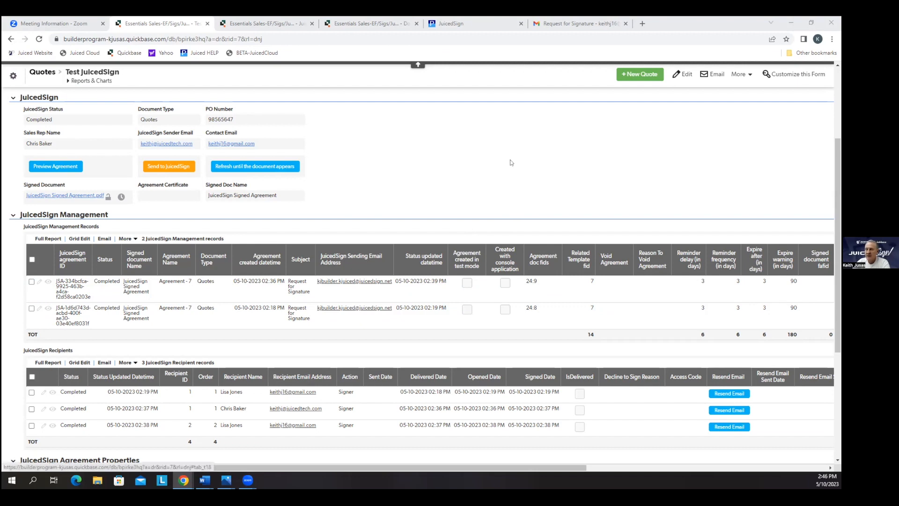
Step: Switch to the JuicedSign online help and look over its full list of setup, concept and interface topics
left_click(496, 23)
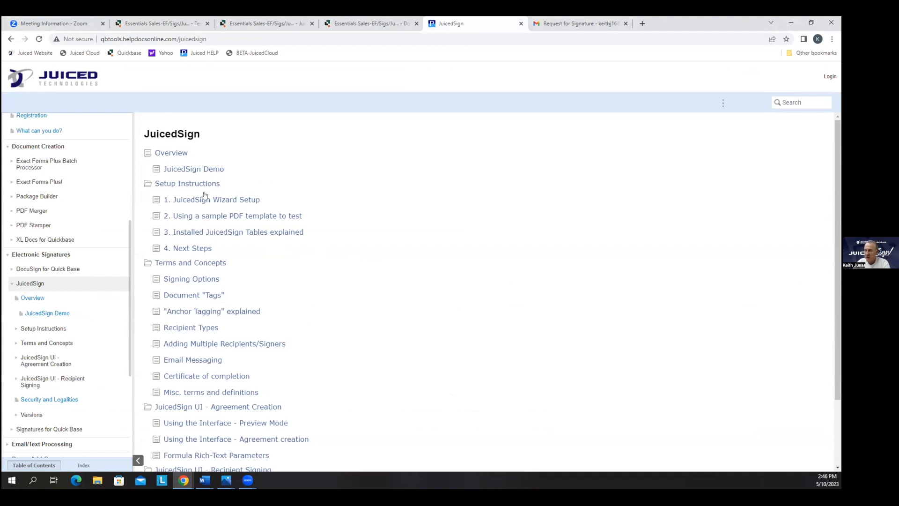
scroll(386, 251, "down", 2)
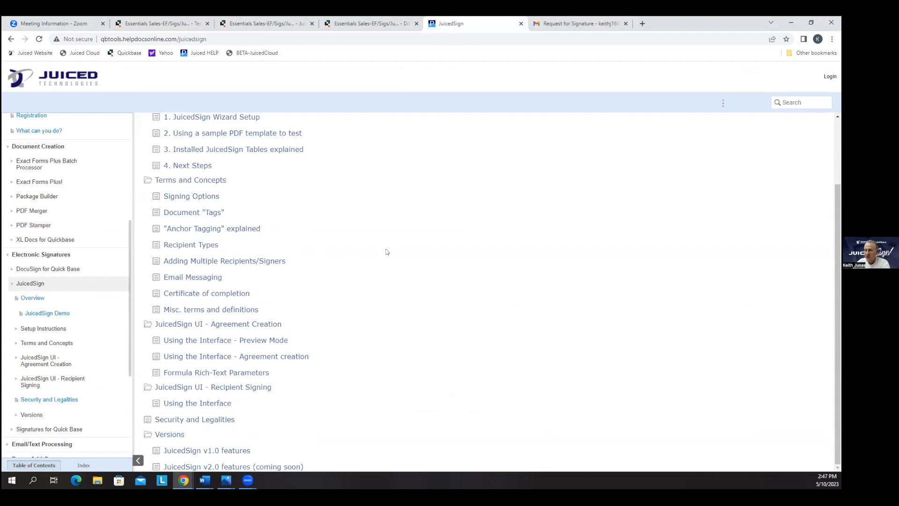
scroll(386, 252, "up", 2)
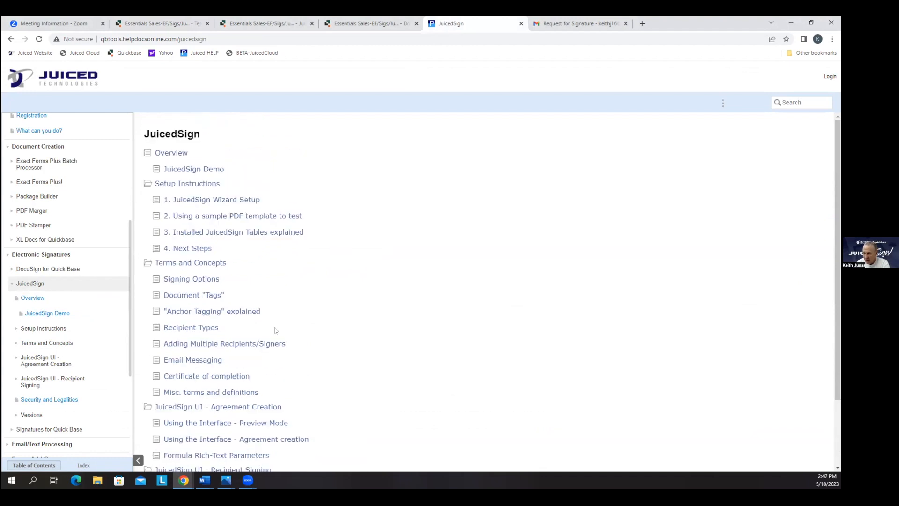
scroll(363, 349, "down", 2)
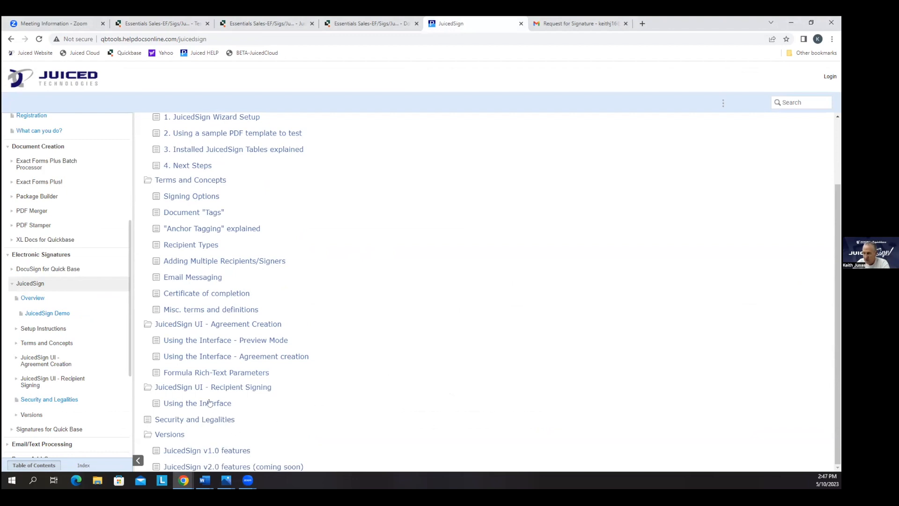
scroll(326, 287, "up", 2)
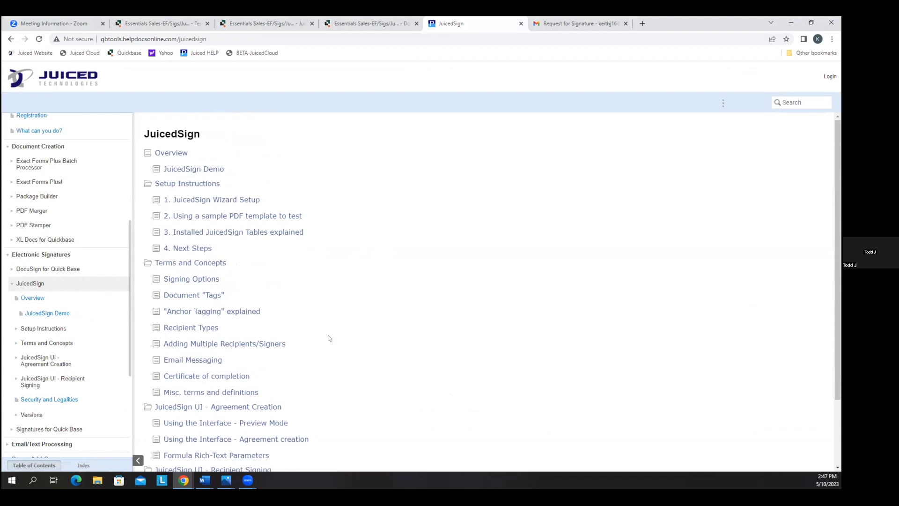
Step: Open the Adding Multiple Recipients/Signers help article and read through its template, recipient tag and Agreement Recipient String instructions
left_click(218, 344)
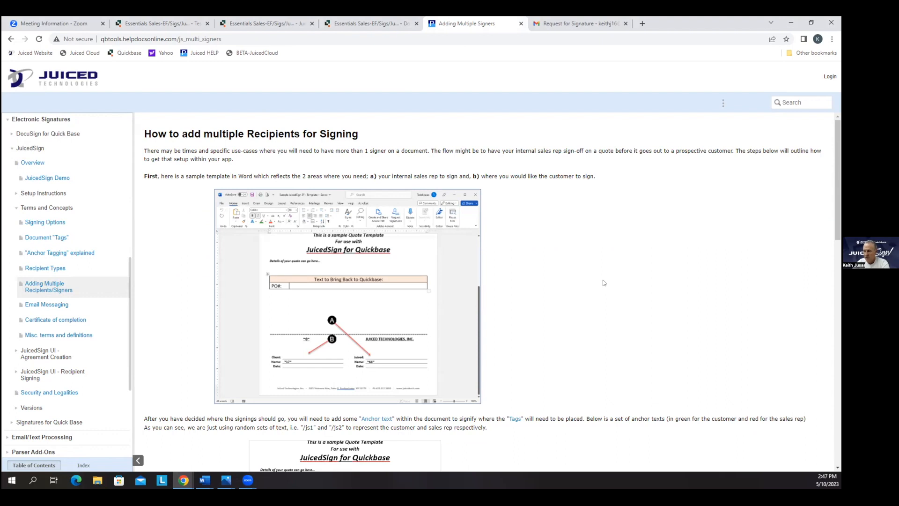
scroll(607, 282, "down", 3)
scroll(604, 281, "down", 6)
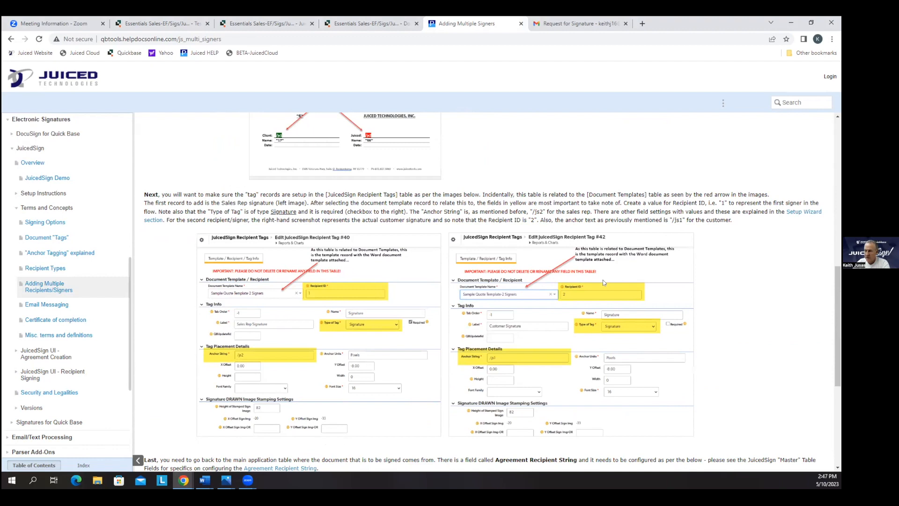
scroll(603, 282, "down", 5)
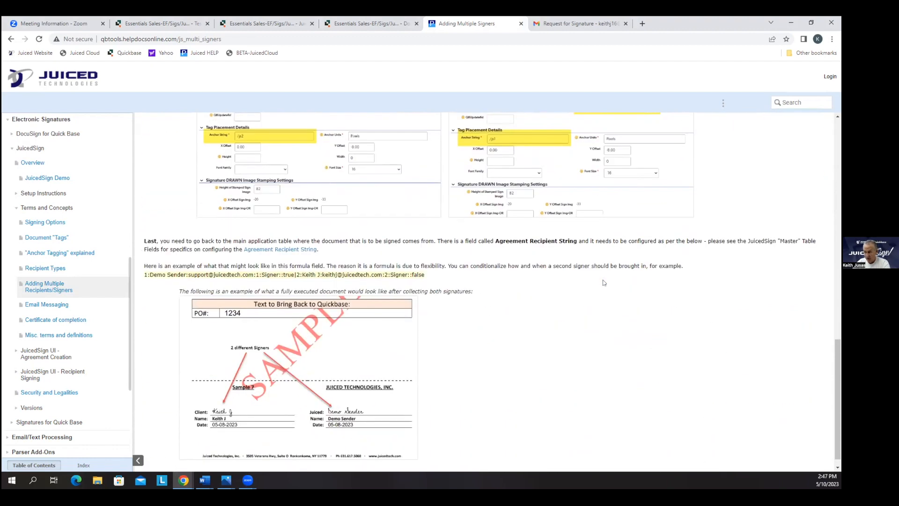
scroll(603, 282, "down", 1)
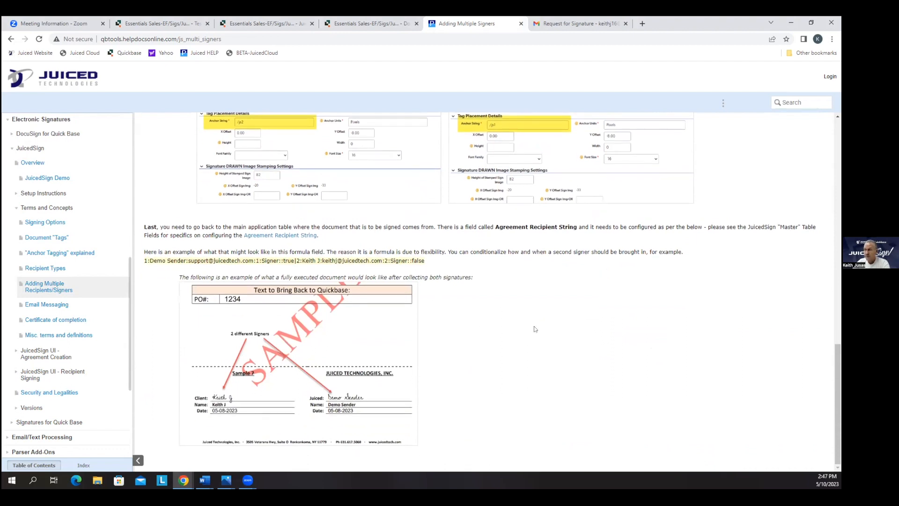
scroll(533, 325, "up", 15)
scroll(538, 323, "up", 1)
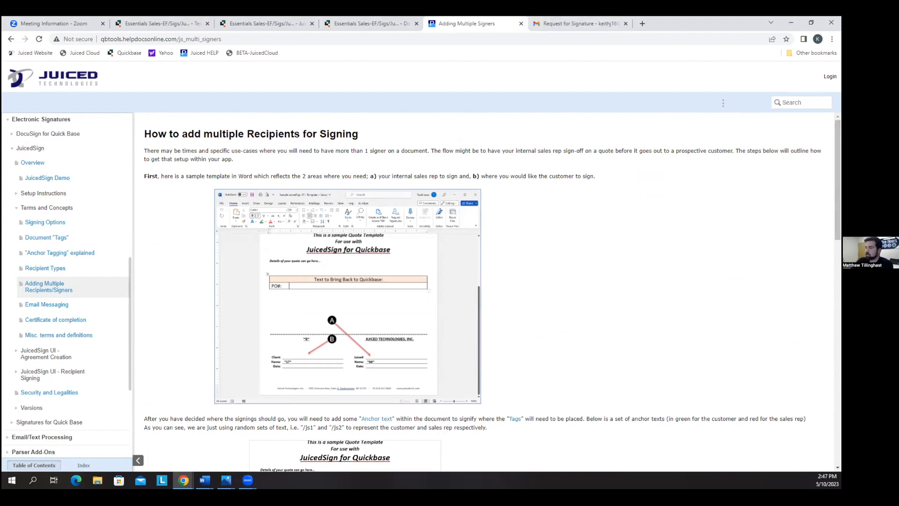
Step: View the JuicedSign Overview article, return to the JuicedSign topic list, and look through the help site's table of contents
left_click(30, 163)
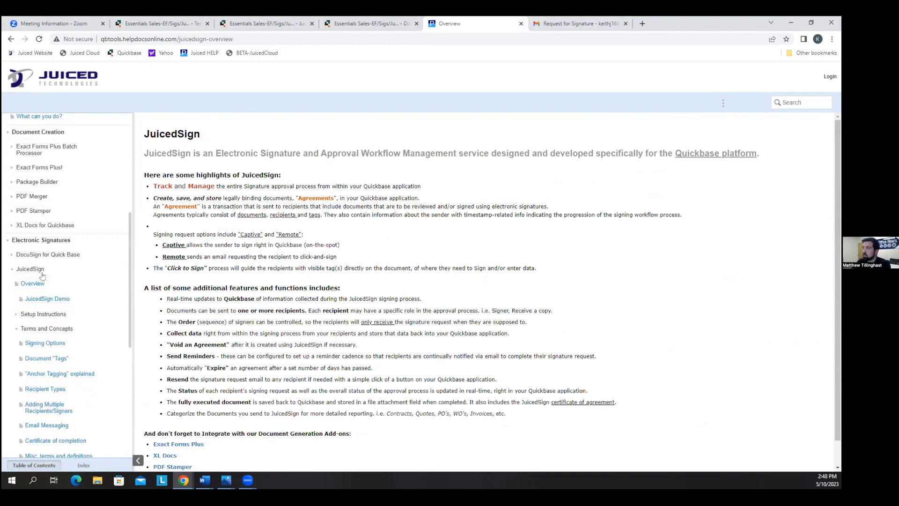
left_click(40, 281)
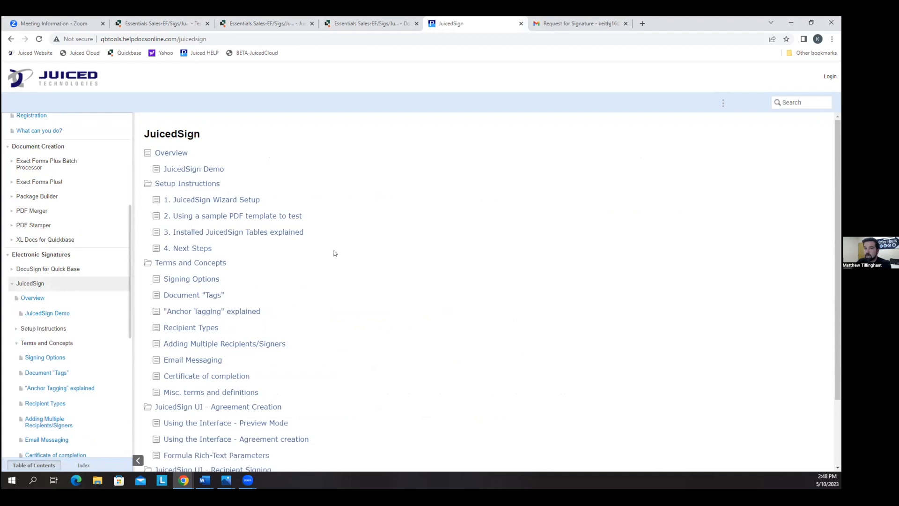
scroll(502, 294, "down", 2)
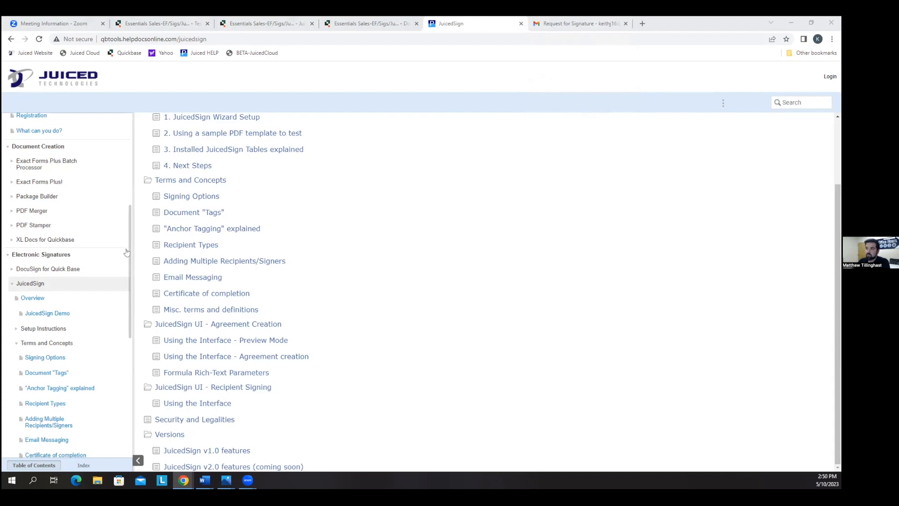
scroll(120, 257, "up", 3)
scroll(120, 257, "up", 2)
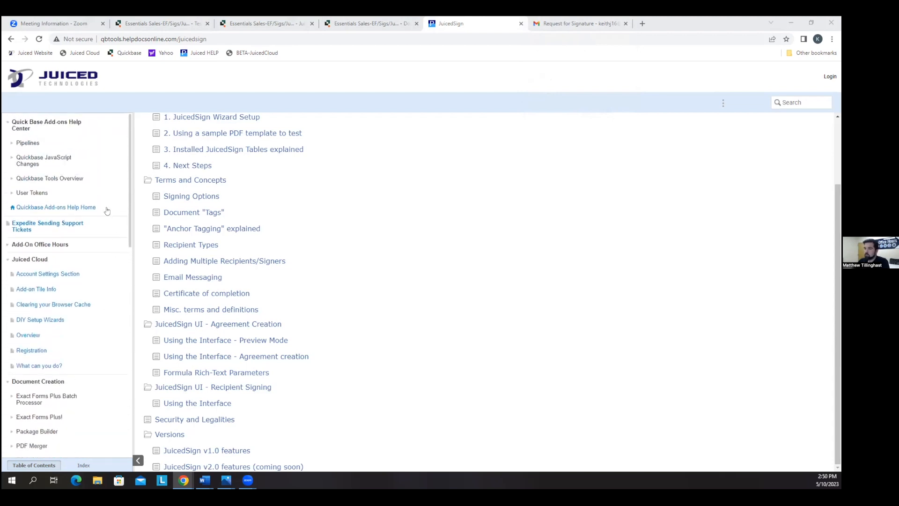
Step: Look through the Add-On Office Hours recordings, viewing the 05/10/23 page and the topics and video of the 05/03/23 JuicedSign Launch Webinar
left_click(74, 246)
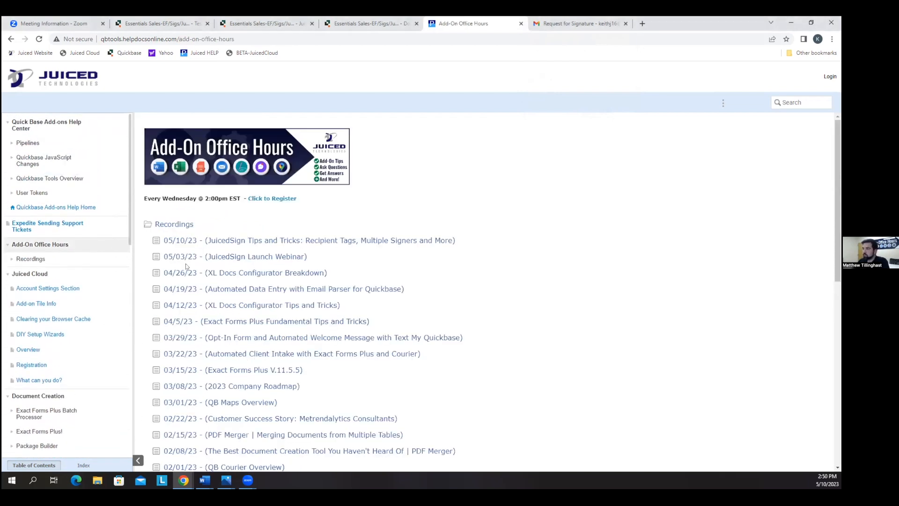
left_click(282, 241)
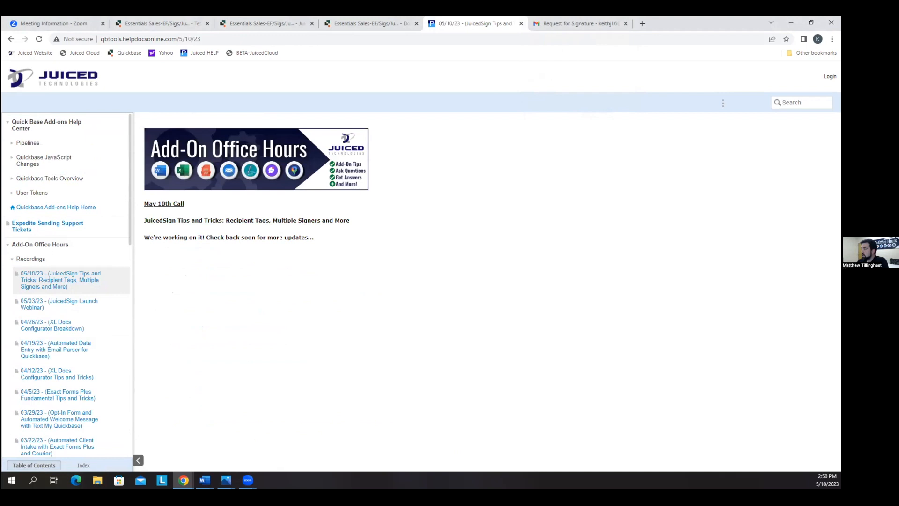
left_click(55, 304)
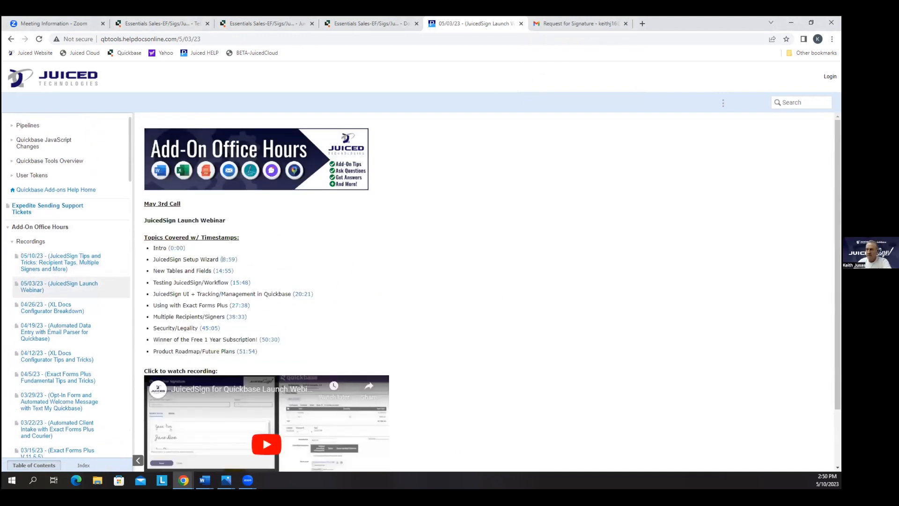
left_click_drag(175, 259, 218, 259)
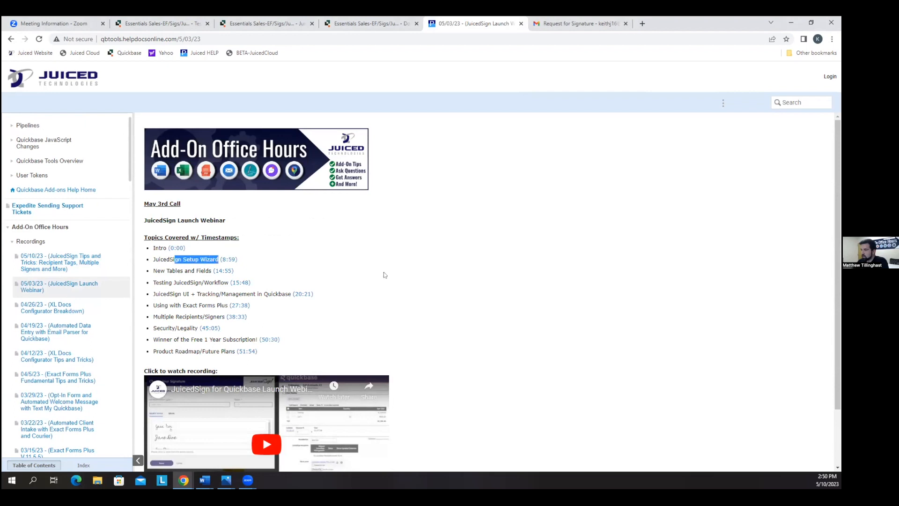
scroll(671, 281, "down", 1)
scroll(671, 281, "down", 2)
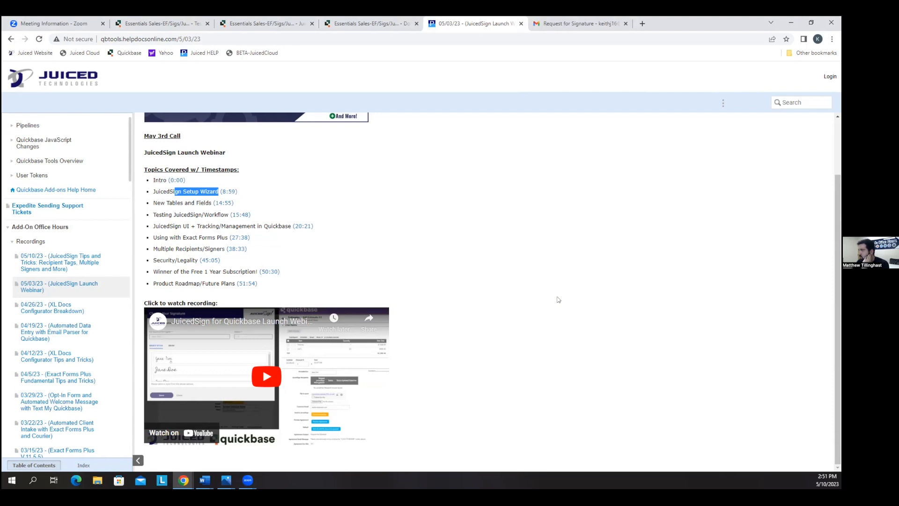
Step: Switch to the Test JuicedSign quote in Quickbase, view the Agreement Recipient String field's formula, and exit the settings back to the quote without saving
left_click(143, 24)
scroll(373, 181, "up", 1)
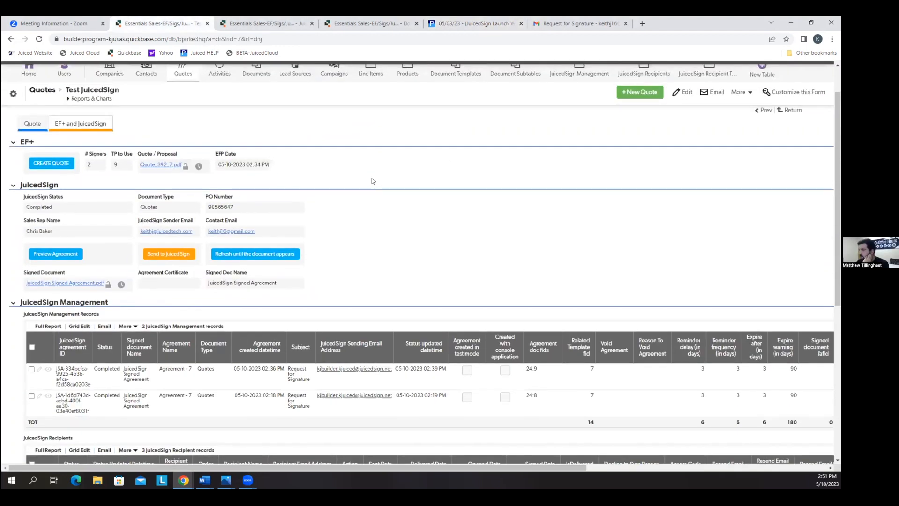
scroll(373, 180, "down", 7)
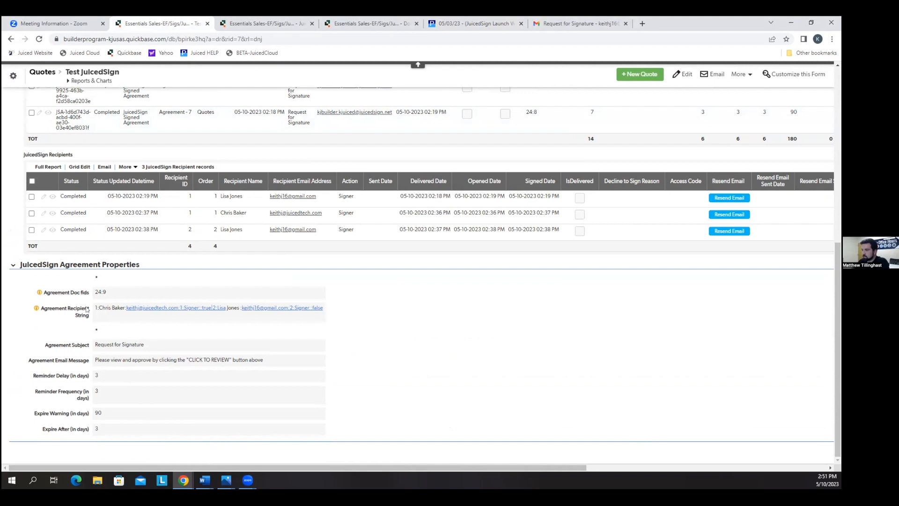
right_click(87, 309)
left_click(117, 388)
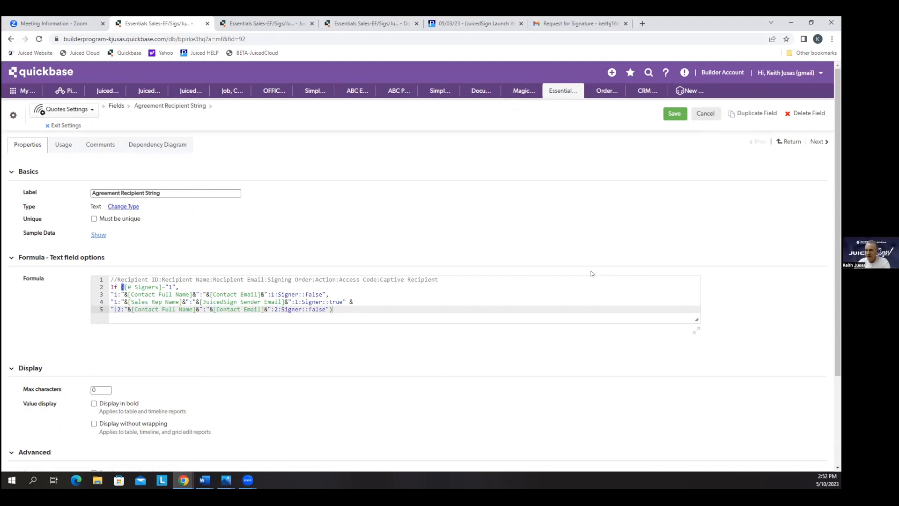
left_click(706, 115)
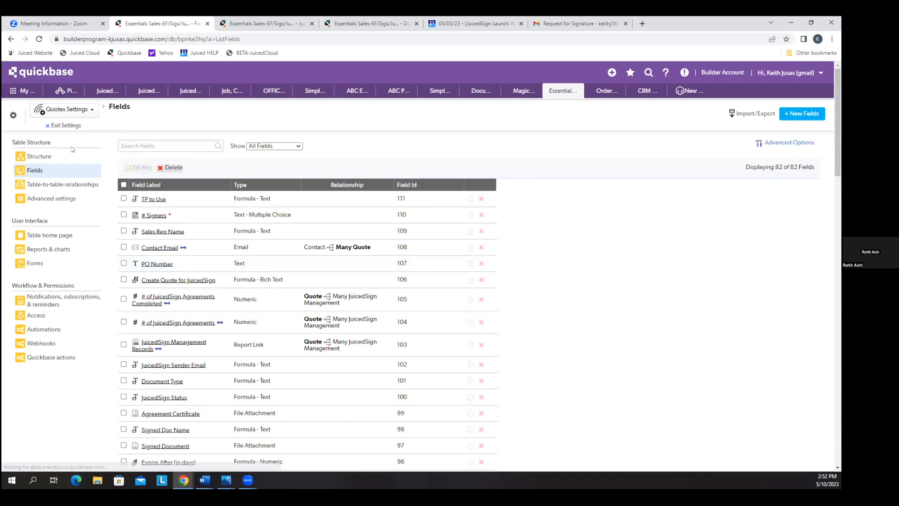
left_click(69, 126)
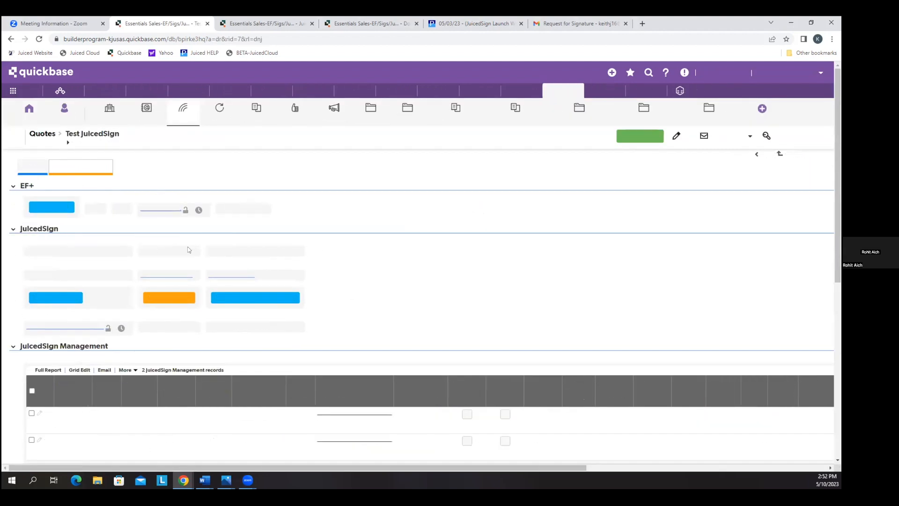